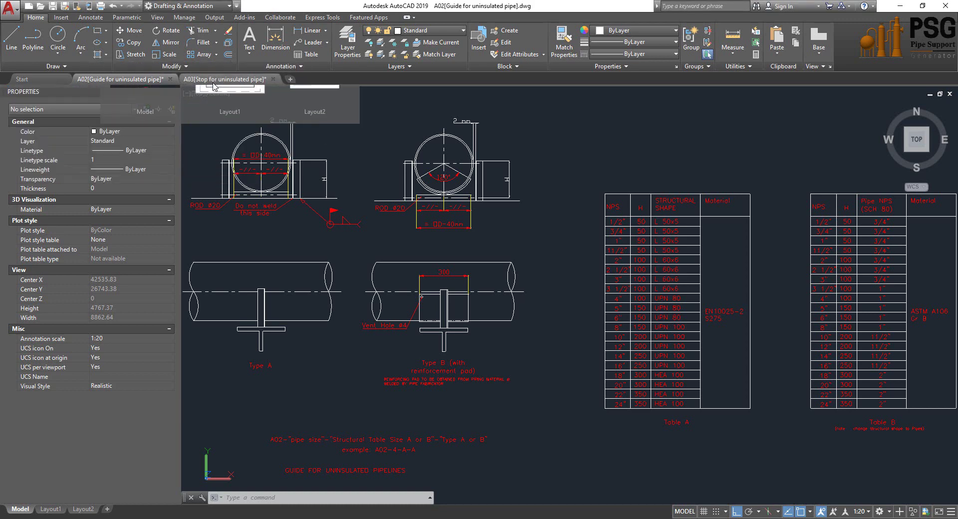
Review the A03 stop drawing for uninsulated pipe and return to the A02 guide drawing.
{"action": "left_click", "coordinate": [243, 113]}
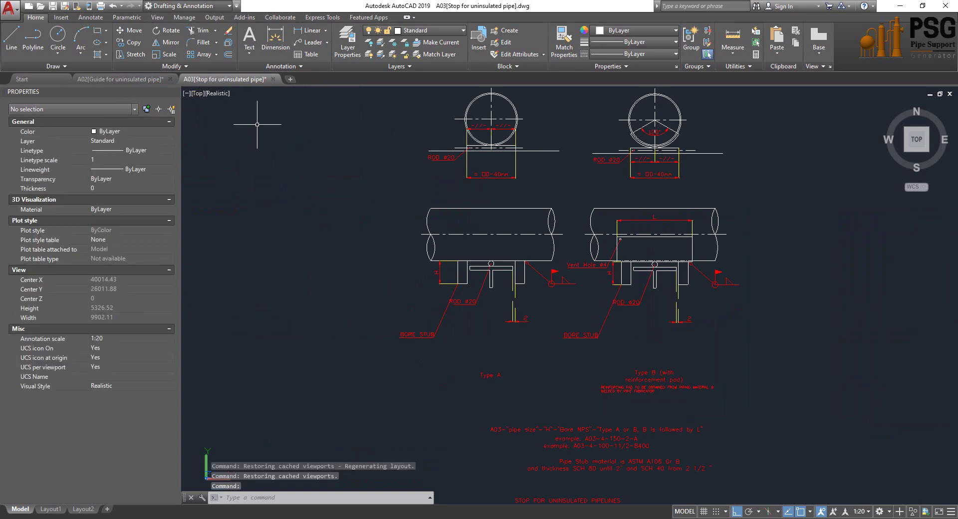
{"action": "middle_click_drag", "start_coordinate": [429, 165], "coordinate": [411, 193]}
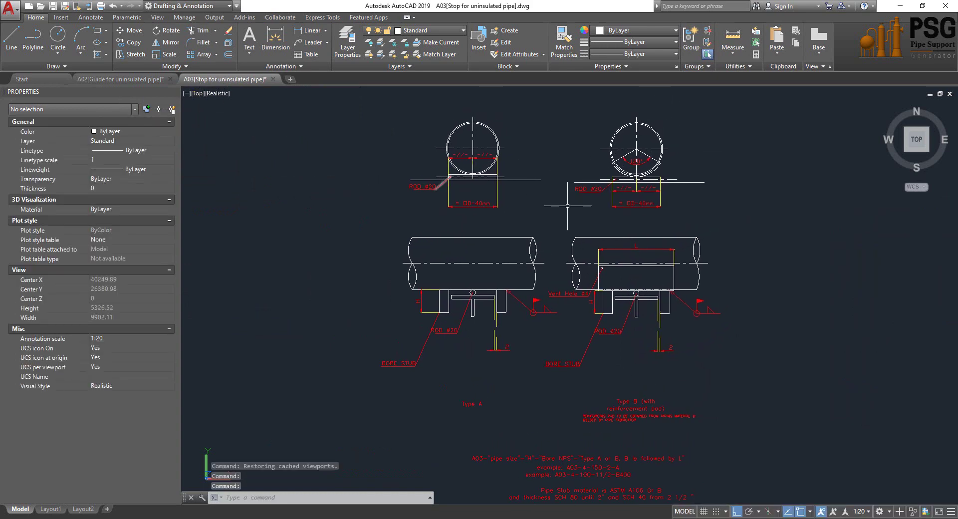
{"action": "left_click", "coordinate": [122, 81]}
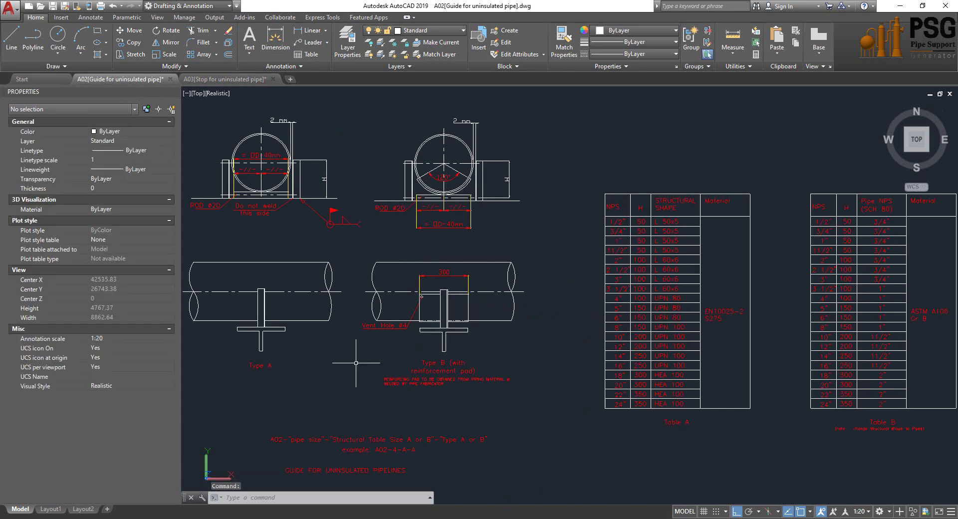
{"action": "middle_click_drag", "start_coordinate": [355, 314], "coordinate": [385, 335]}
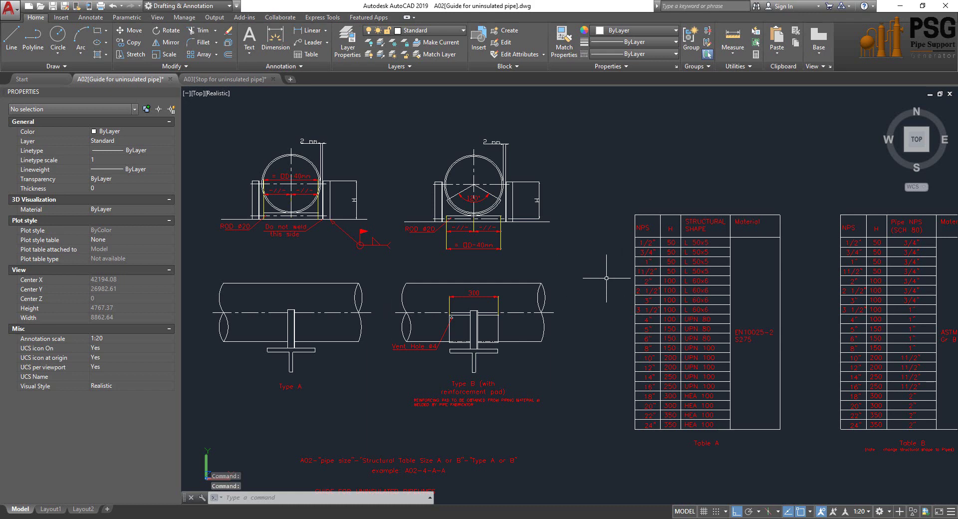
{"action": "middle_click_drag", "start_coordinate": [513, 350], "coordinate": [534, 334]}
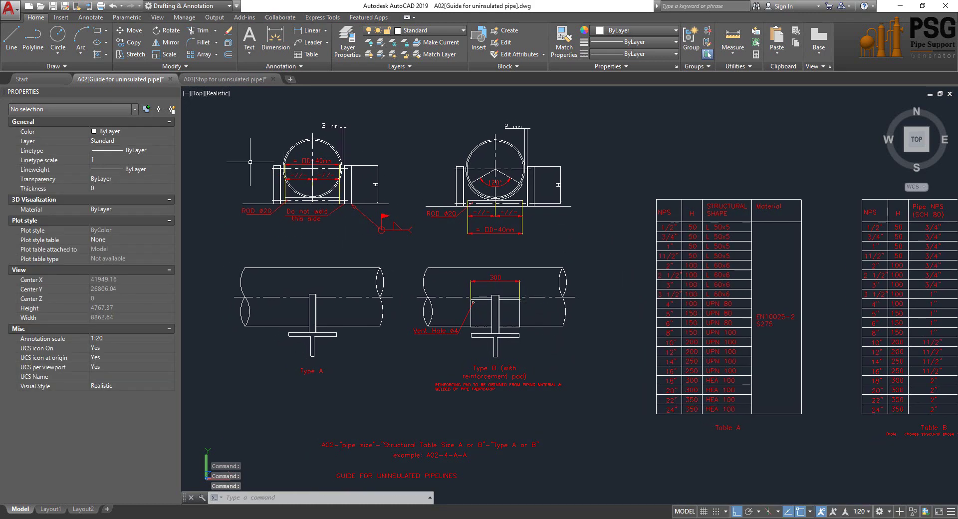
Examine the Type A guide's label, side view and front view, including its rod and weld notes.
{"action": "scroll", "coordinate": [257, 355], "scroll_direction": "up", "scroll_amount": 4}
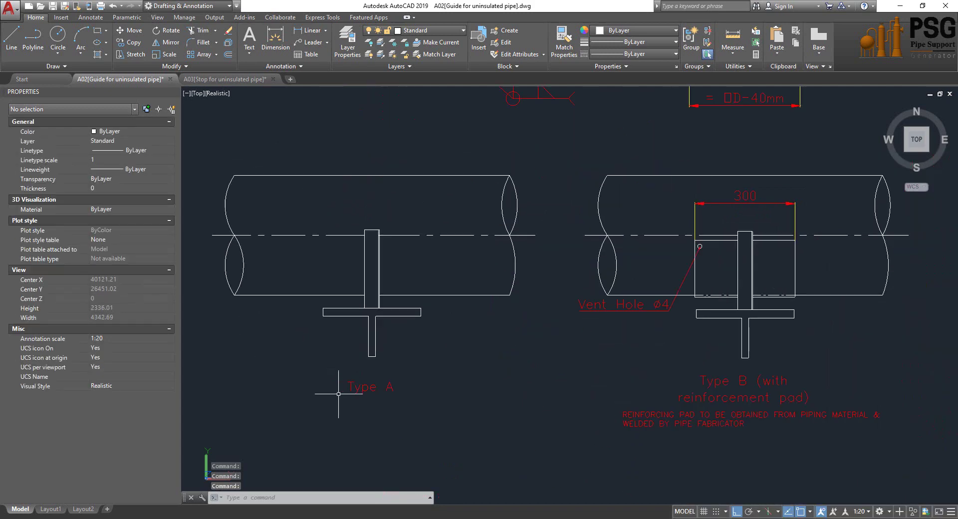
{"action": "left_click_drag", "start_coordinate": [331, 370], "coordinate": [451, 405]}
{"action": "scroll", "coordinate": [342, 449], "scroll_direction": "down", "scroll_amount": 3}
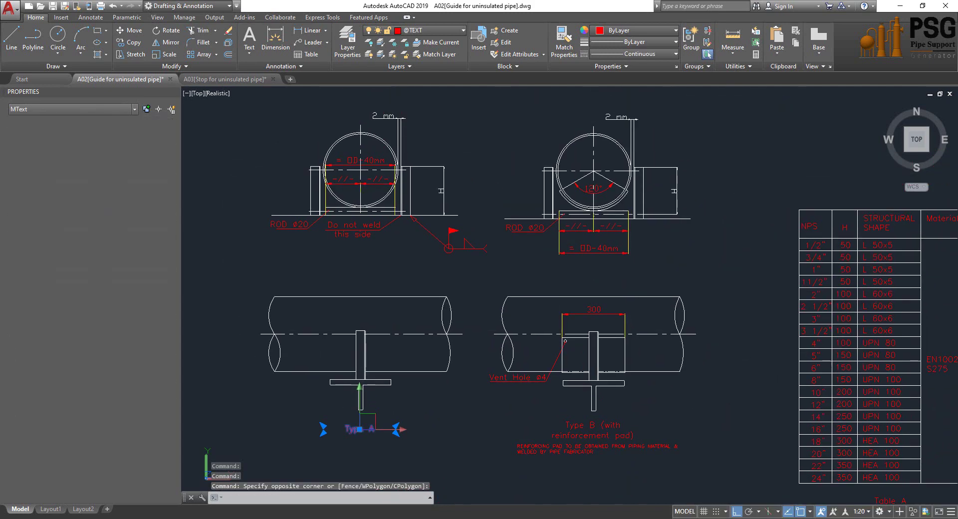
{"action": "key", "text": "Escape"}
{"action": "key", "text": "Escape"}
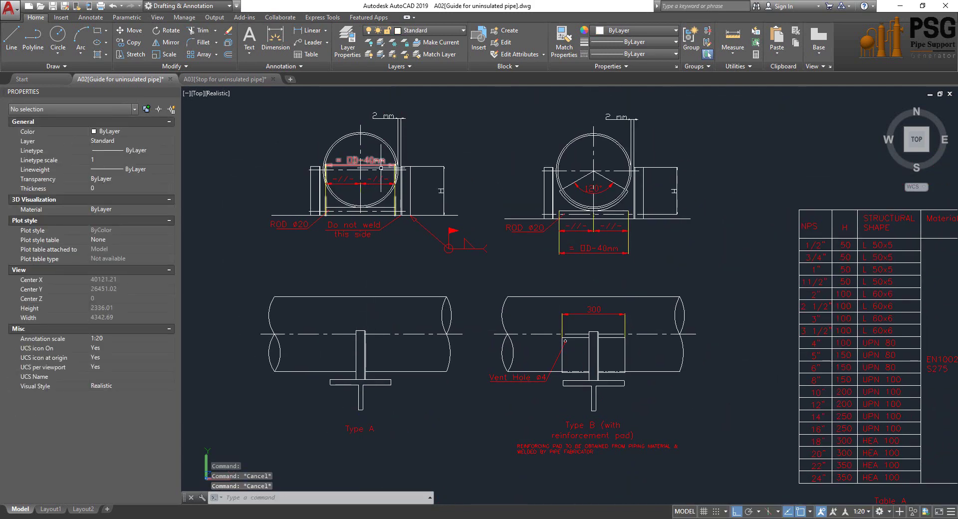
{"action": "scroll", "coordinate": [307, 127], "scroll_direction": "up", "scroll_amount": 3}
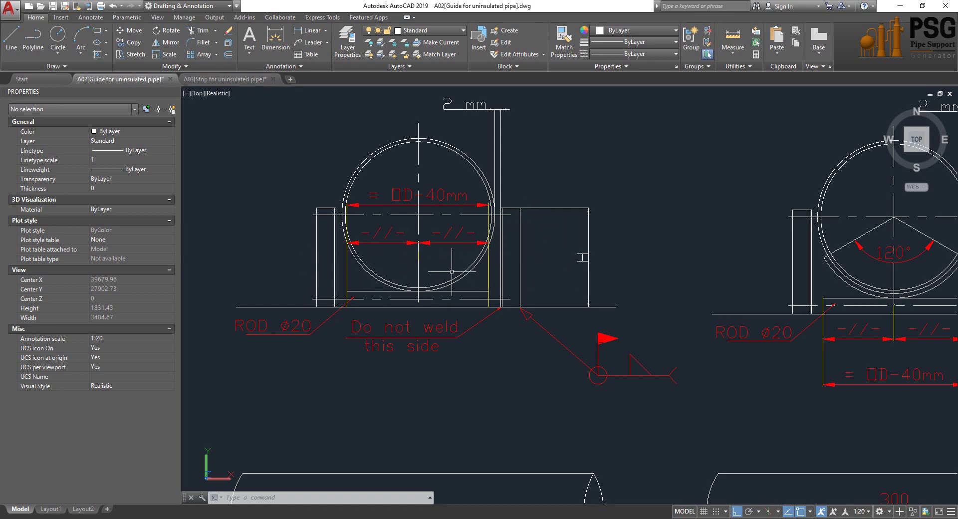
{"action": "scroll", "coordinate": [452, 271], "scroll_direction": "down", "scroll_amount": 3}
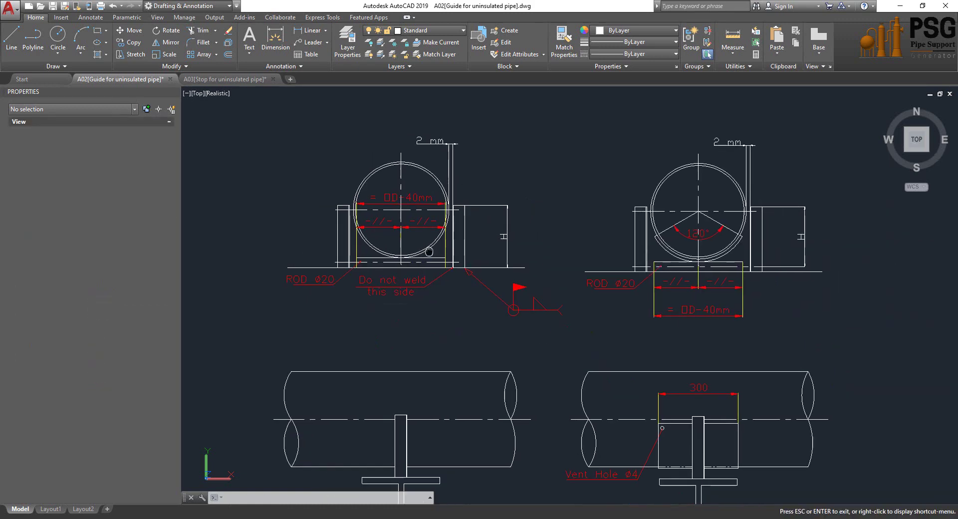
{"action": "scroll", "coordinate": [453, 295], "scroll_direction": "up", "scroll_amount": 1}
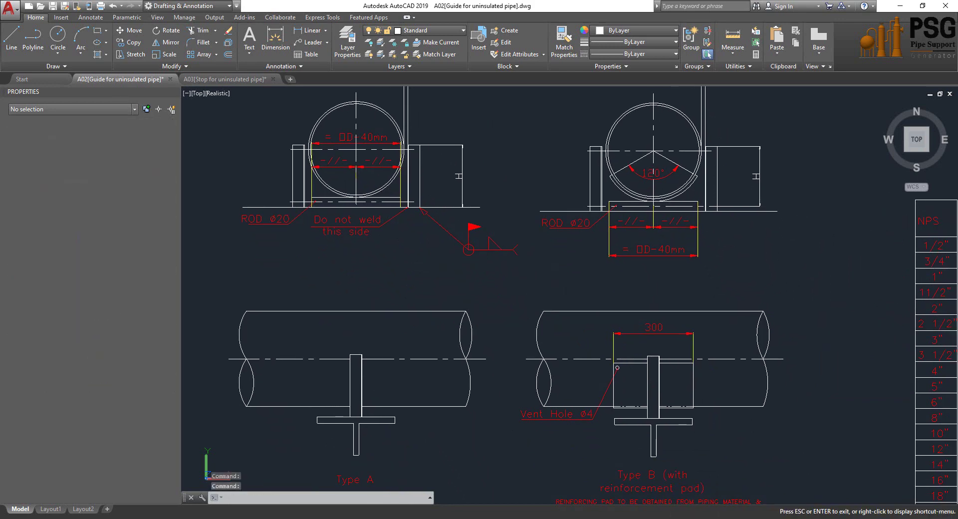
Examine the Type B guide with reinforcement pad, including its pad angle and rod length dimension.
{"action": "mouse_move", "coordinate": [680, 499]}
{"action": "left_mouse_down"}
{"action": "mouse_move", "coordinate": [475, 295]}
{"action": "mouse_move", "coordinate": [522, 275]}
{"action": "left_mouse_up"}
{"action": "left_click_drag", "start_coordinate": [526, 115], "coordinate": [539, 195]}
{"action": "key", "text": "Escape"}
{"action": "scroll", "coordinate": [567, 369], "scroll_direction": "up", "scroll_amount": 3}
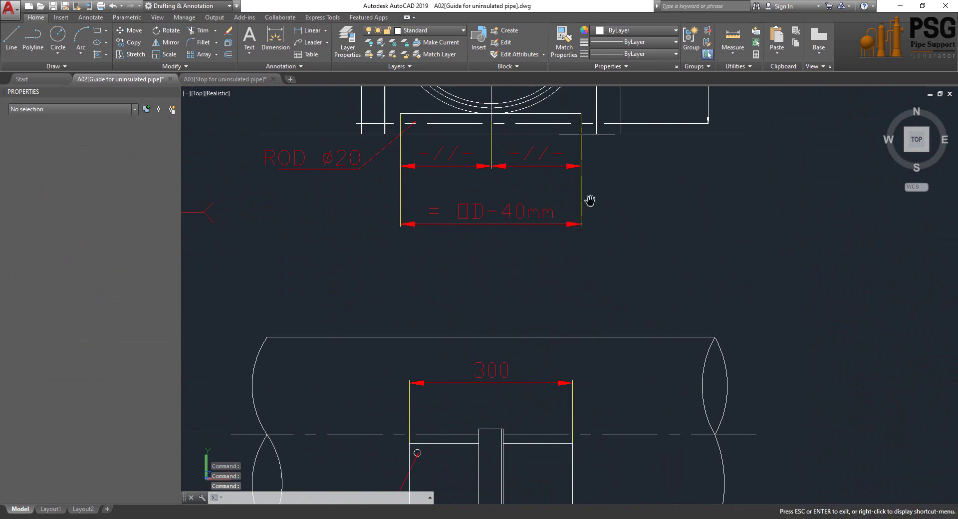
{"action": "middle_click_drag", "start_coordinate": [590, 199], "coordinate": [600, 369]}
{"action": "scroll", "coordinate": [497, 275], "scroll_direction": "up", "scroll_amount": 1}
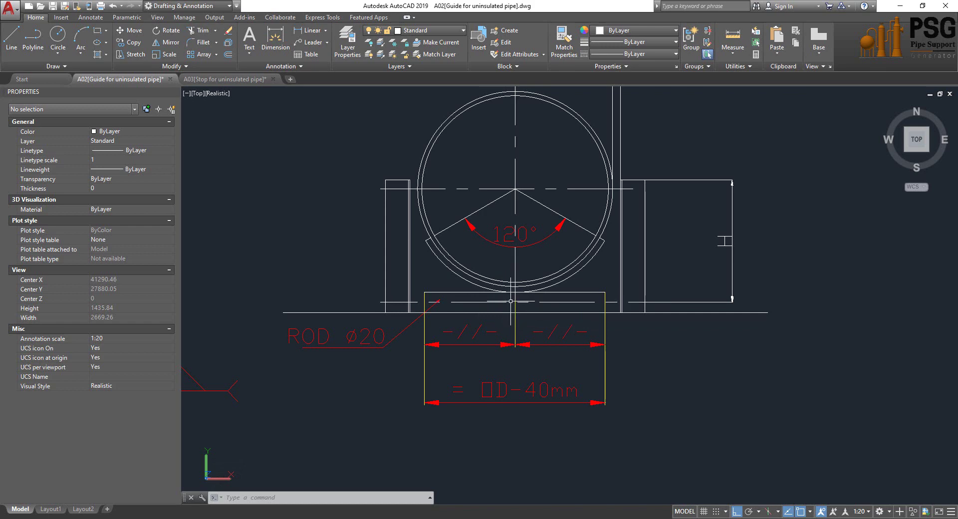
{"action": "scroll", "coordinate": [511, 301], "scroll_direction": "down", "scroll_amount": 4}
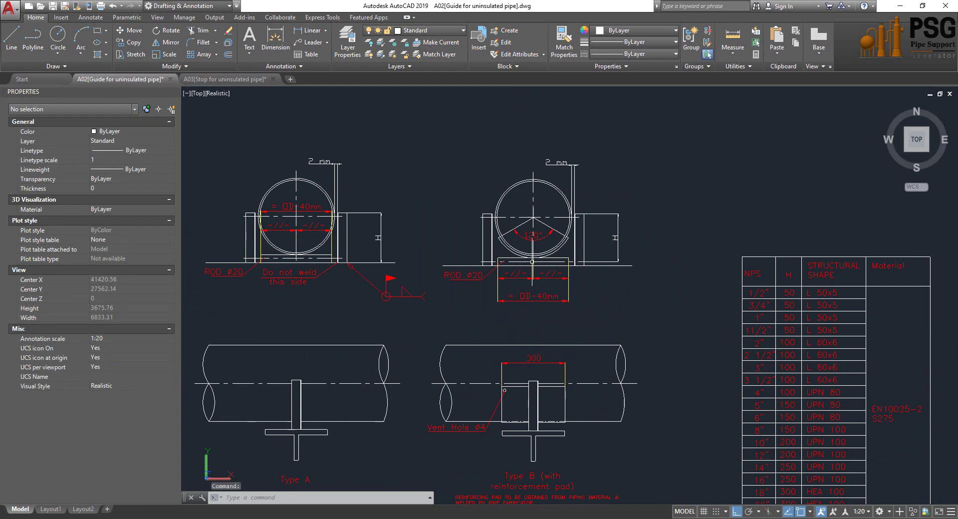
{"action": "middle_click_drag", "start_coordinate": [499, 280], "coordinate": [537, 266]}
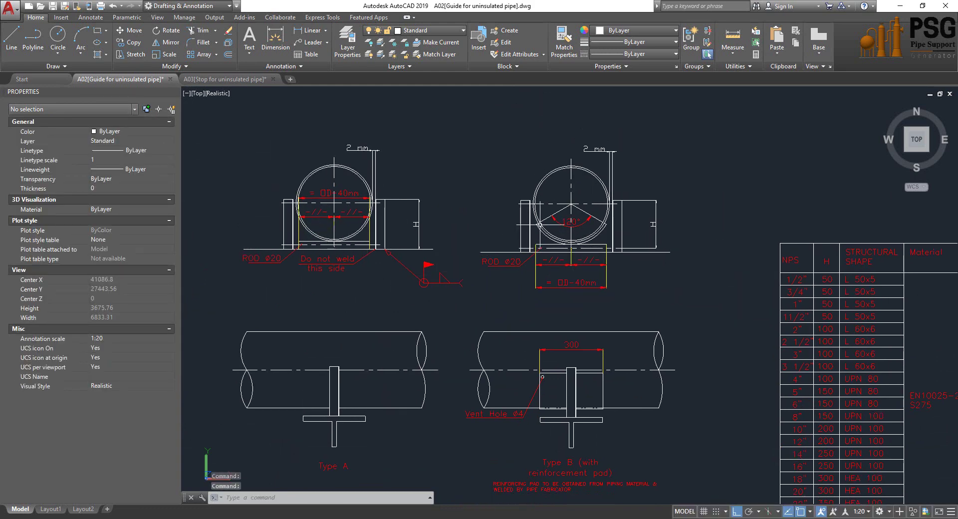
Bring the size tables into view and briefly highlight the whole of Table A.
{"action": "middle_click_drag", "start_coordinate": [559, 259], "coordinate": [464, 287]}
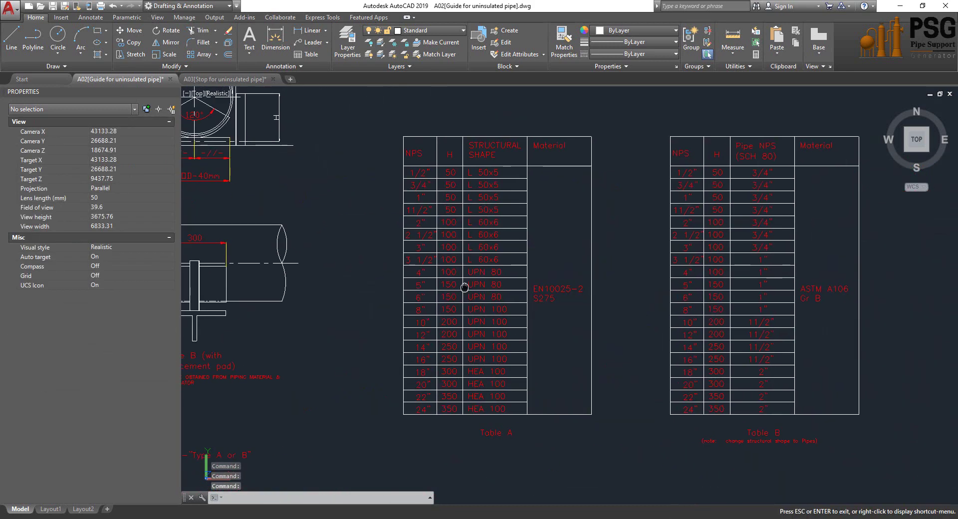
{"action": "key", "text": "Escape"}
{"action": "left_click", "coordinate": [372, 114]}
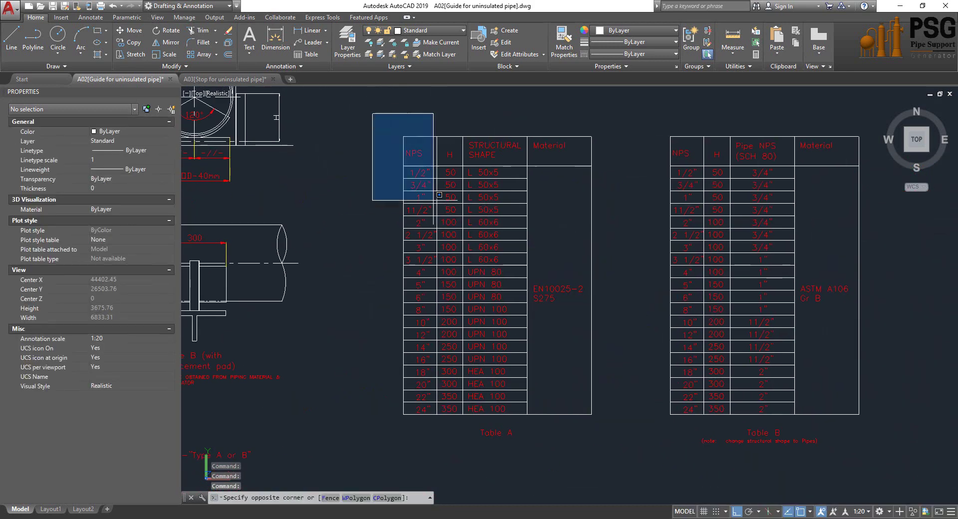
{"action": "left_click", "coordinate": [651, 472]}
{"action": "key", "text": "Escape"}
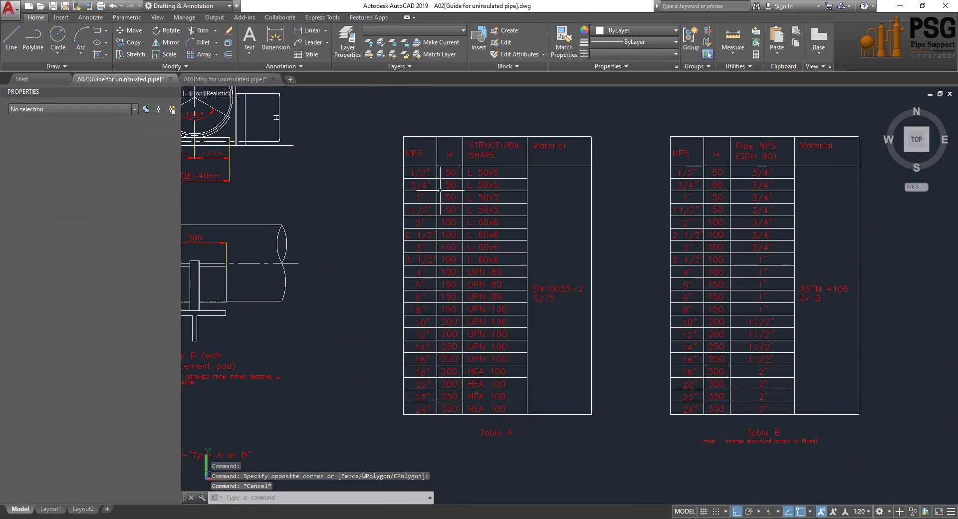
Highlight and read Table A's rows for pipe sizes 1/2" to 3 1/2", then clear the selection.
{"action": "scroll", "coordinate": [440, 190], "scroll_direction": "up", "scroll_amount": 4}
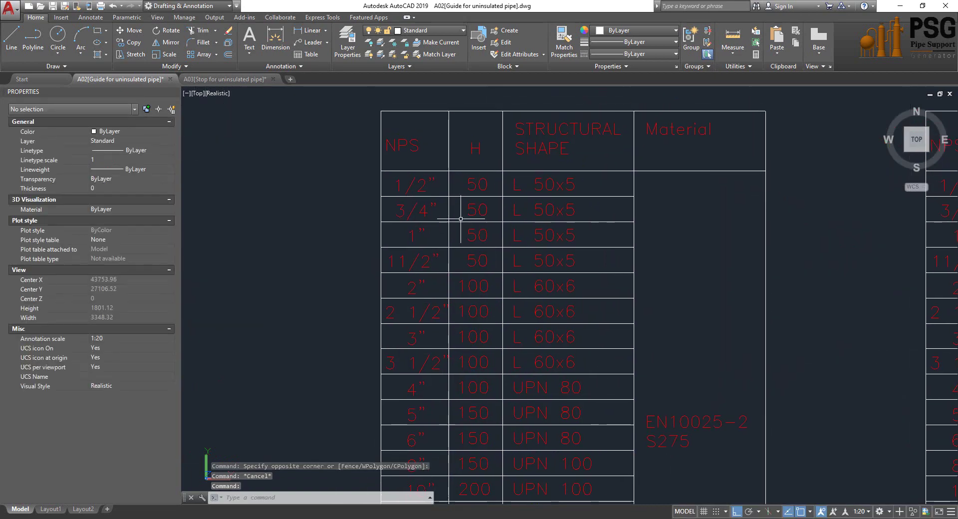
{"action": "scroll", "coordinate": [461, 218], "scroll_direction": "down", "scroll_amount": 3}
{"action": "mouse_move", "coordinate": [468, 220]}
{"action": "middle_mouse_down"}
{"action": "mouse_move", "coordinate": [473, 236]}
{"action": "mouse_move", "coordinate": [451, 180]}
{"action": "middle_mouse_up"}
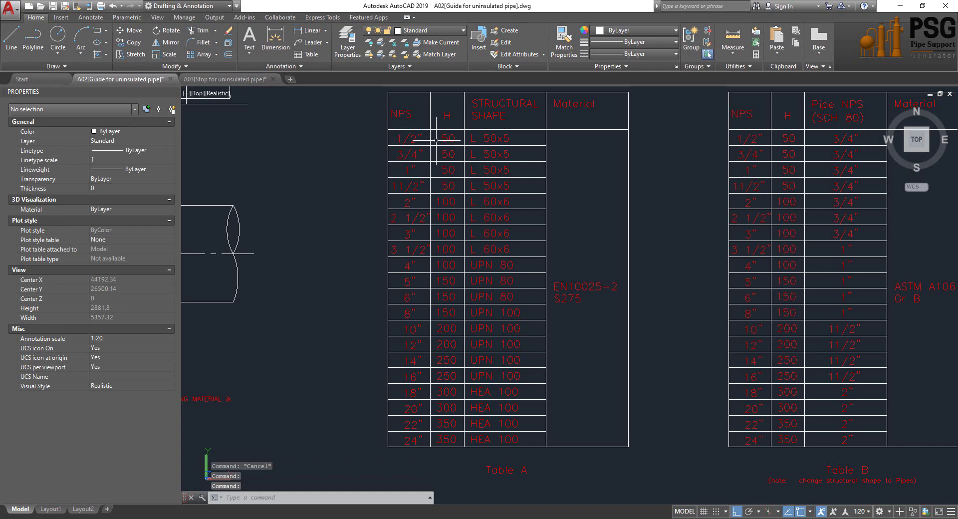
{"action": "left_click", "coordinate": [377, 126]}
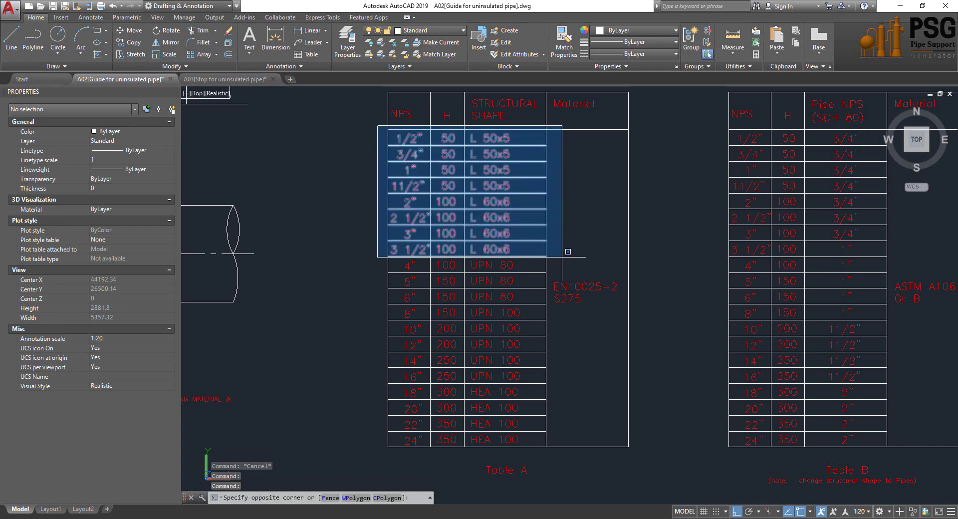
{"action": "left_click", "coordinate": [568, 251]}
{"action": "scroll", "coordinate": [471, 159], "scroll_direction": "up", "scroll_amount": 3}
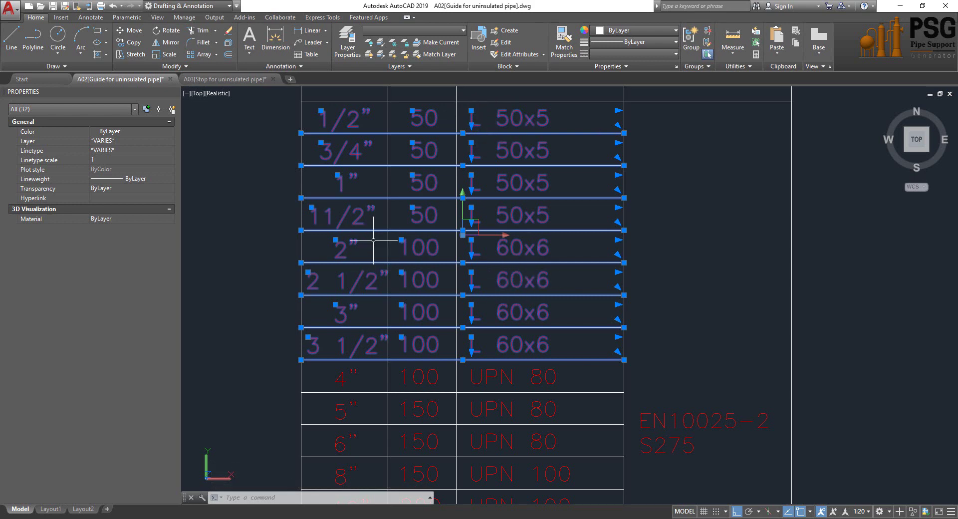
{"action": "key", "text": "Escape"}
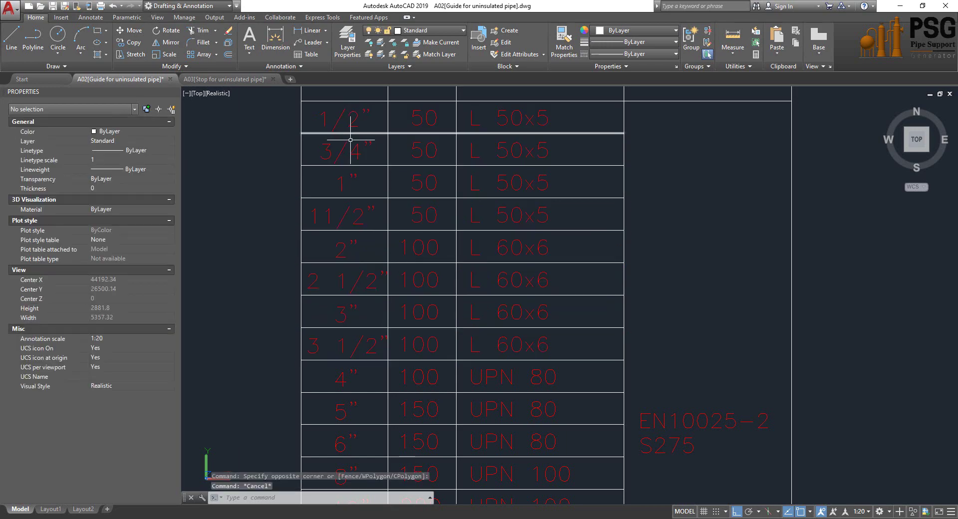
Highlight and read Table A's rows for pipe sizes 4" to 16", then clear the selection.
{"action": "scroll", "coordinate": [357, 145], "scroll_direction": "down", "scroll_amount": 3}
{"action": "middle_click_drag", "start_coordinate": [374, 225], "coordinate": [380, 179]}
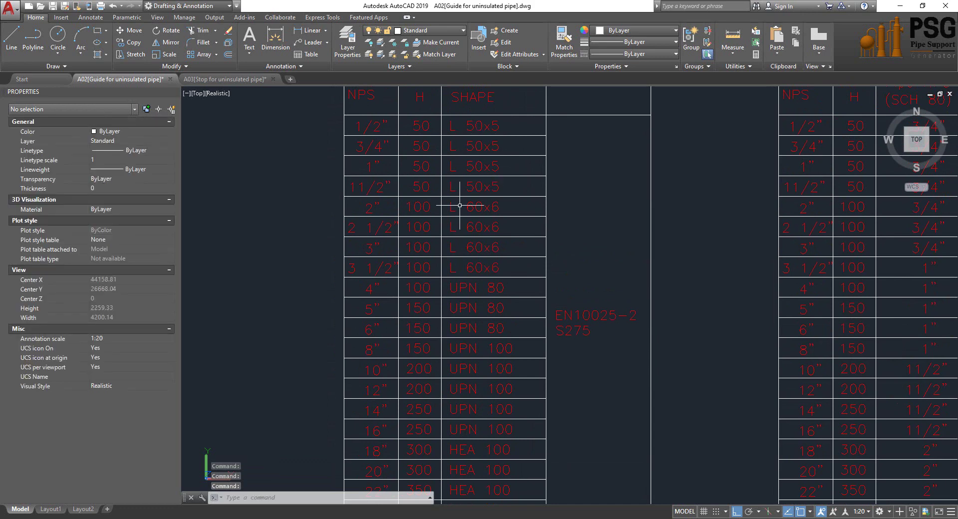
{"action": "middle_click_drag", "start_coordinate": [460, 203], "coordinate": [453, 151]}
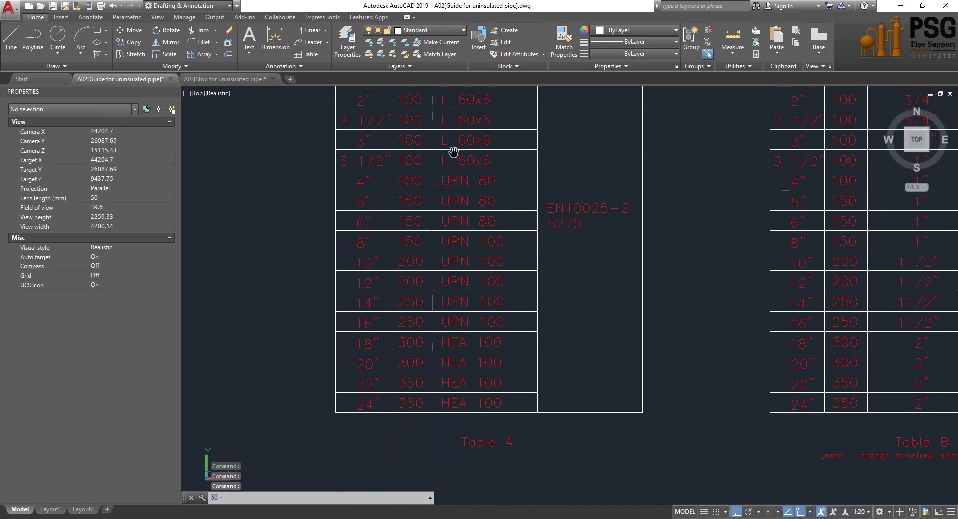
{"action": "left_click", "coordinate": [329, 167]}
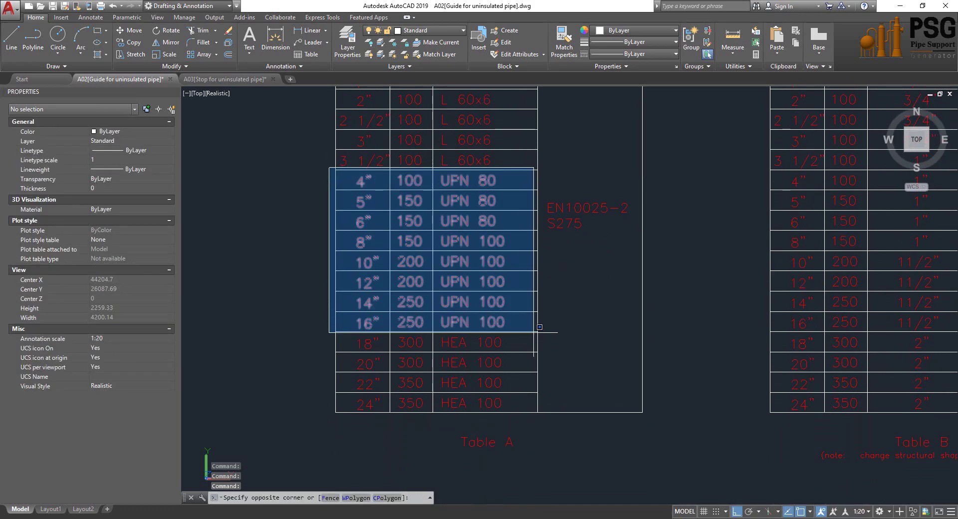
{"action": "left_click", "coordinate": [539, 327]}
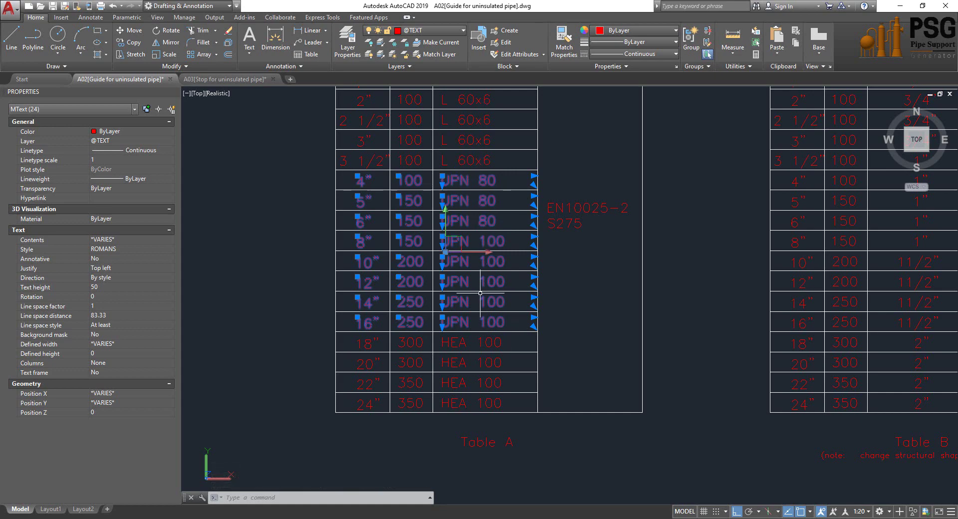
{"action": "scroll", "coordinate": [480, 292], "scroll_direction": "up", "scroll_amount": 1}
{"action": "scroll", "coordinate": [386, 299], "scroll_direction": "up", "scroll_amount": 2}
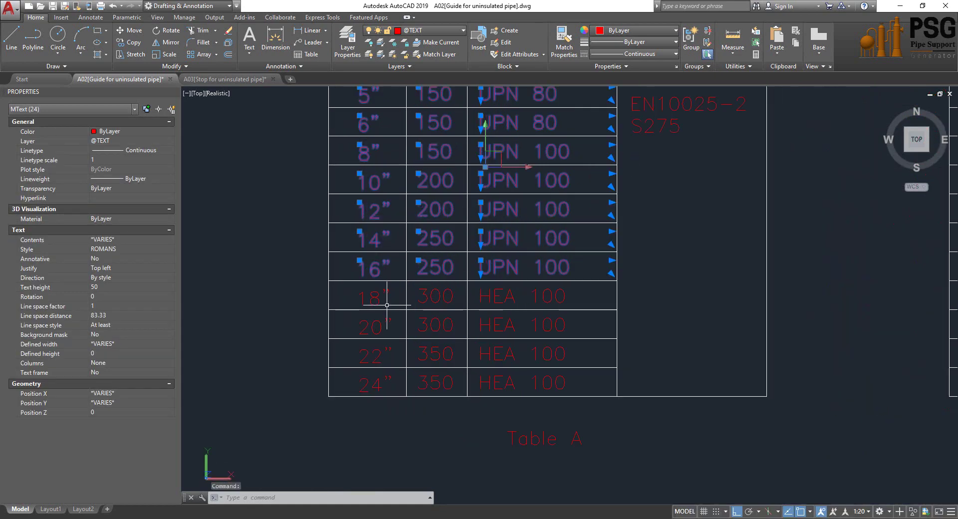
{"action": "middle_click_drag", "start_coordinate": [386, 305], "coordinate": [380, 272]}
{"action": "key", "text": "Escape"}
Highlight and read Table A's rows for pipe sizes 18" to 24", then clear the selection.
{"action": "left_click", "coordinate": [302, 240]}
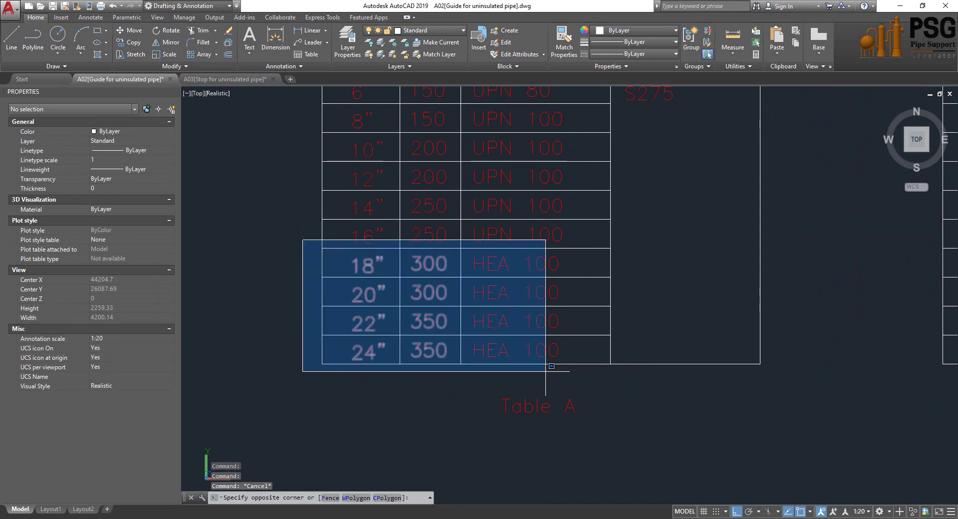
{"action": "left_click", "coordinate": [626, 383]}
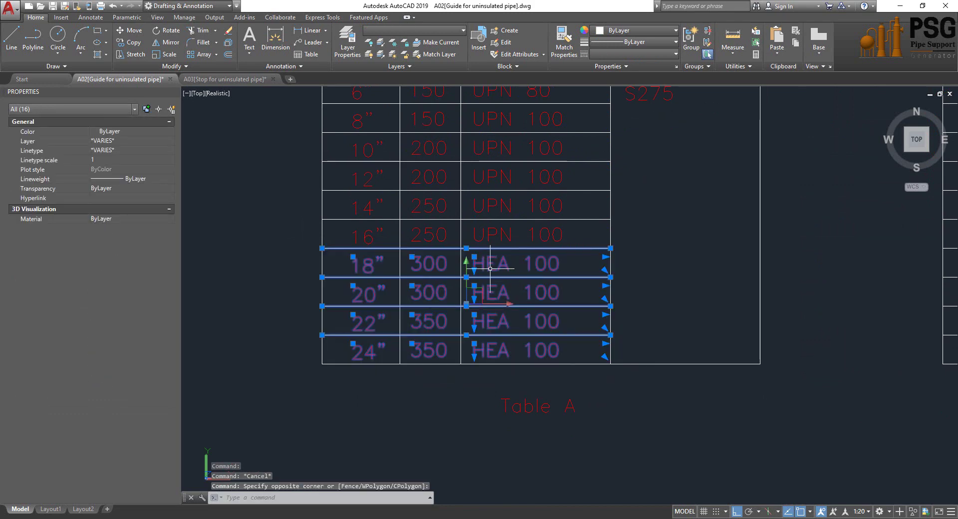
{"action": "key", "text": "Escape"}
Compare Table B with Table A, highlight Table B's pipe size entries and clear the selection.
{"action": "scroll", "coordinate": [492, 335], "scroll_direction": "down", "scroll_amount": 5}
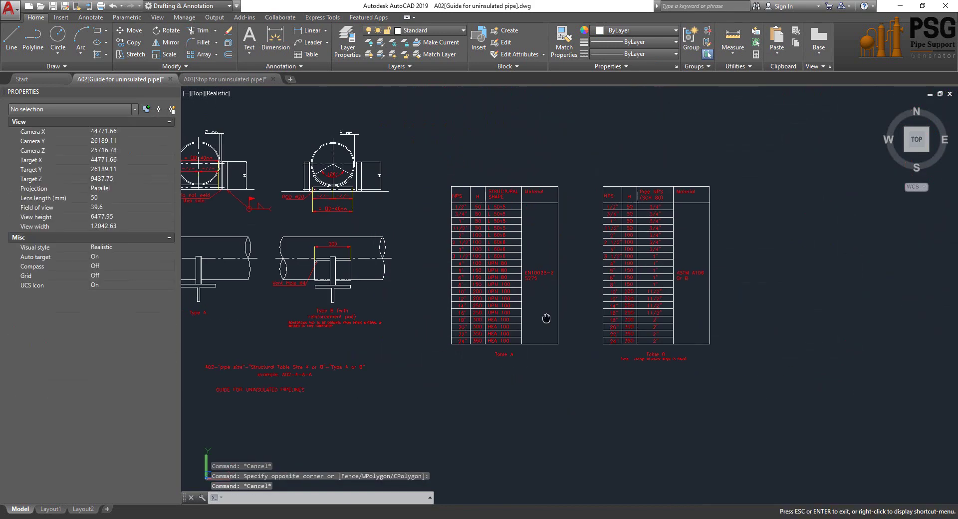
{"action": "scroll", "coordinate": [566, 299], "scroll_direction": "up", "scroll_amount": 4}
{"action": "scroll", "coordinate": [504, 331], "scroll_direction": "down", "scroll_amount": 3}
{"action": "scroll", "coordinate": [519, 306], "scroll_direction": "up", "scroll_amount": 3}
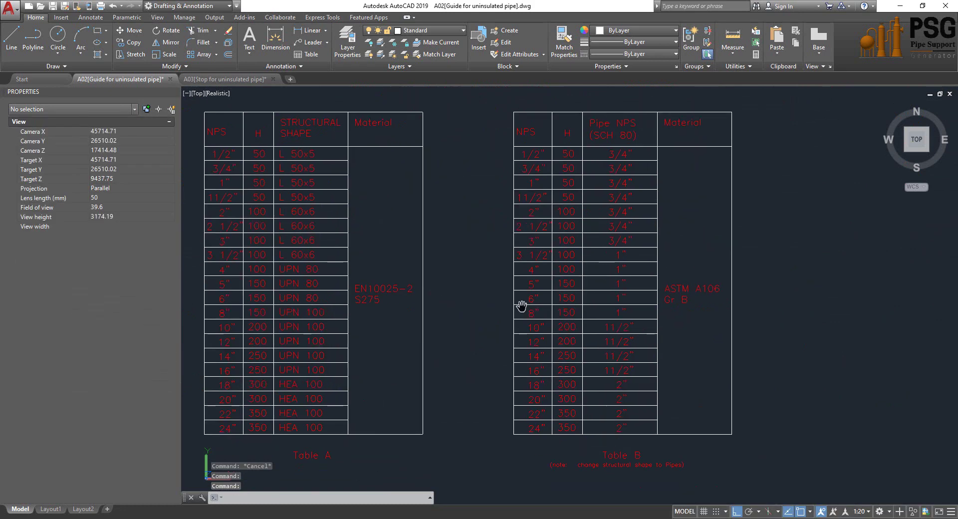
{"action": "left_click", "coordinate": [507, 96]}
{"action": "left_click", "coordinate": [589, 455]}
{"action": "scroll", "coordinate": [550, 273], "scroll_direction": "down", "scroll_amount": 3}
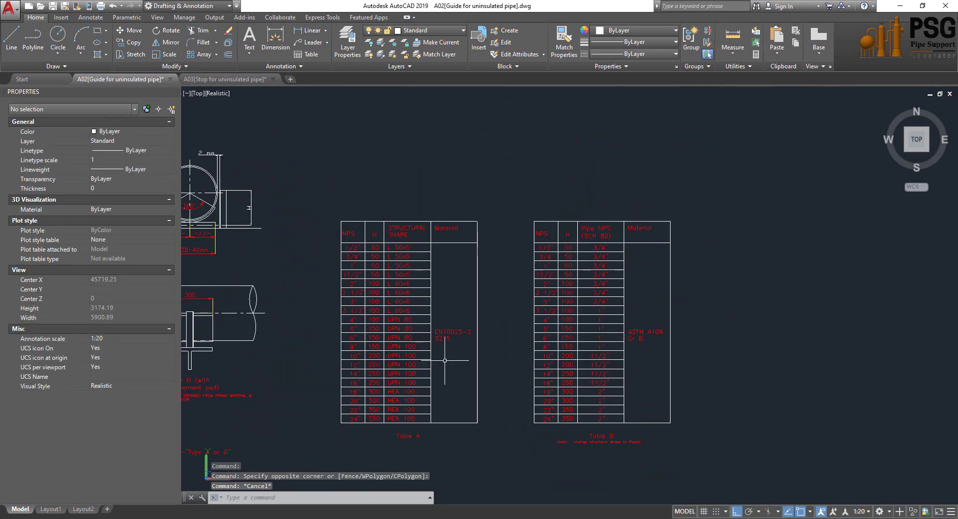
{"action": "key", "text": "Escape"}
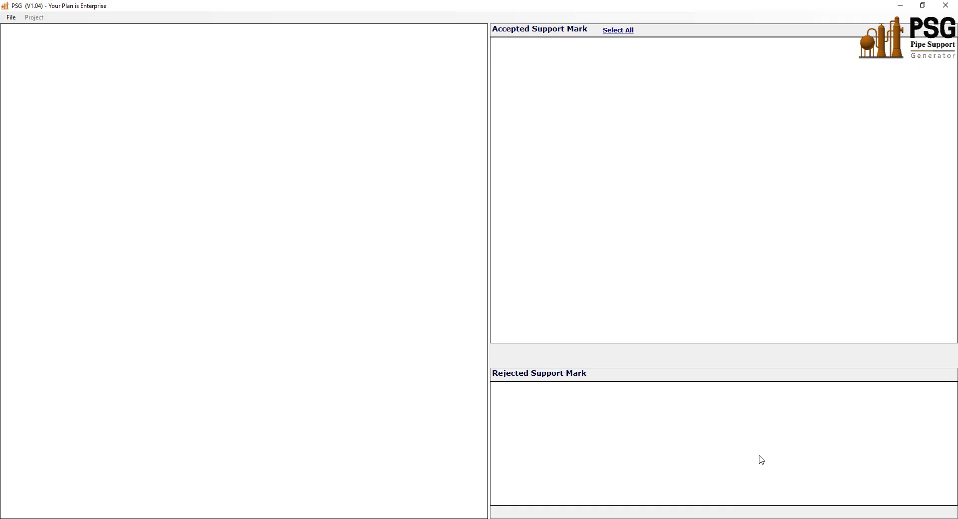
Start a new project with support group A02, view its extended preview drawing and close the preview.
{"action": "left_click", "coordinate": [10, 17]}
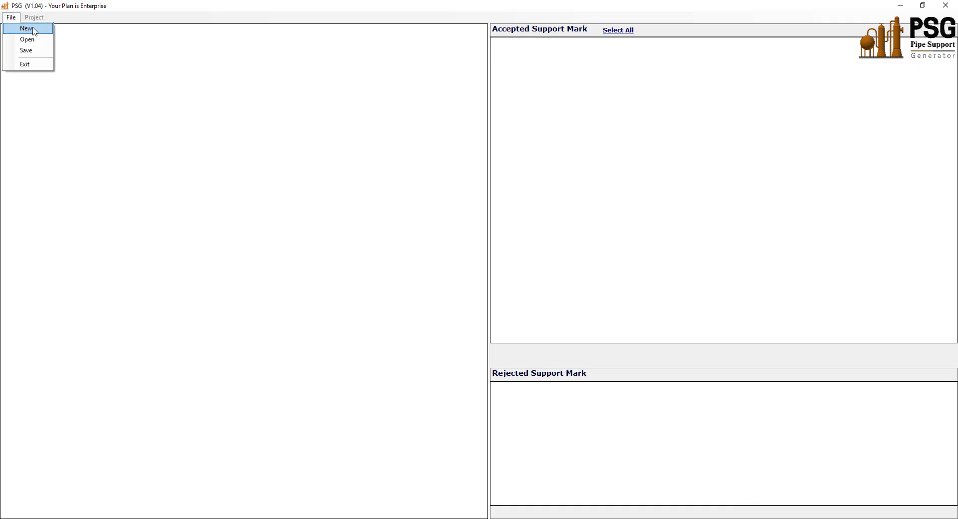
{"action": "left_click", "coordinate": [23, 26]}
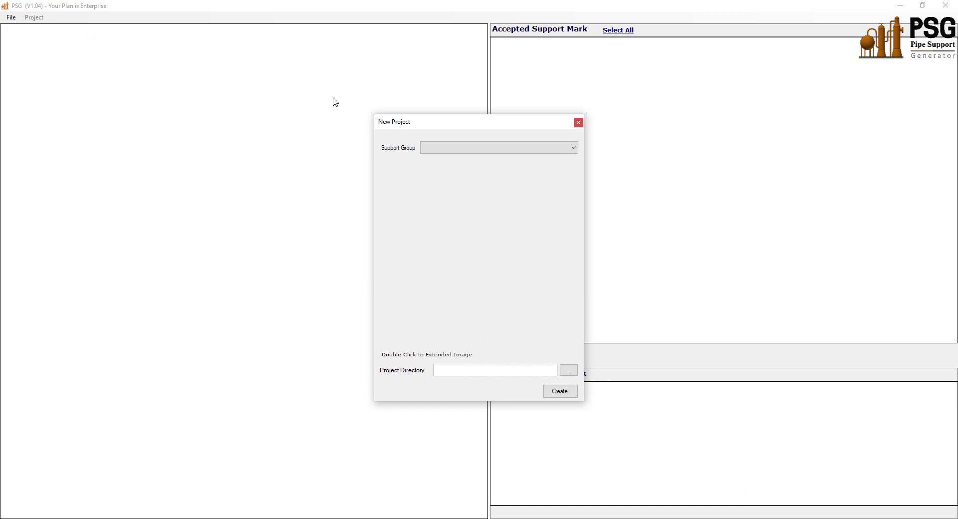
{"action": "left_click", "coordinate": [519, 149]}
{"action": "left_click", "coordinate": [437, 178]}
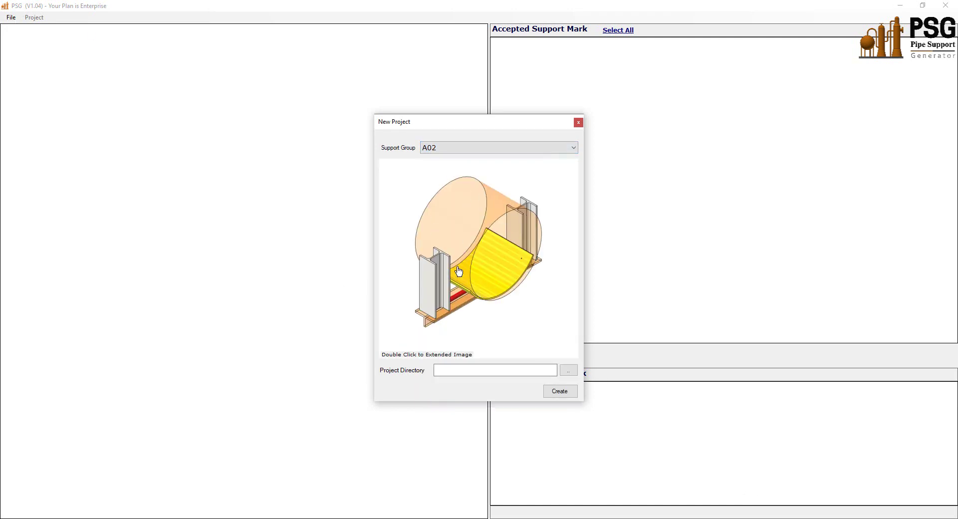
{"action": "double_click", "coordinate": [427, 354]}
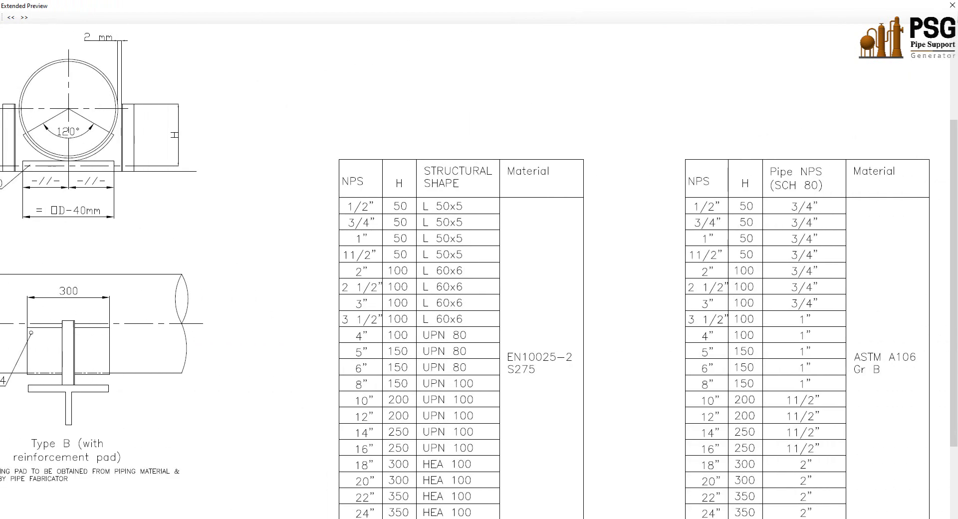
{"action": "left_click", "coordinate": [950, 5]}
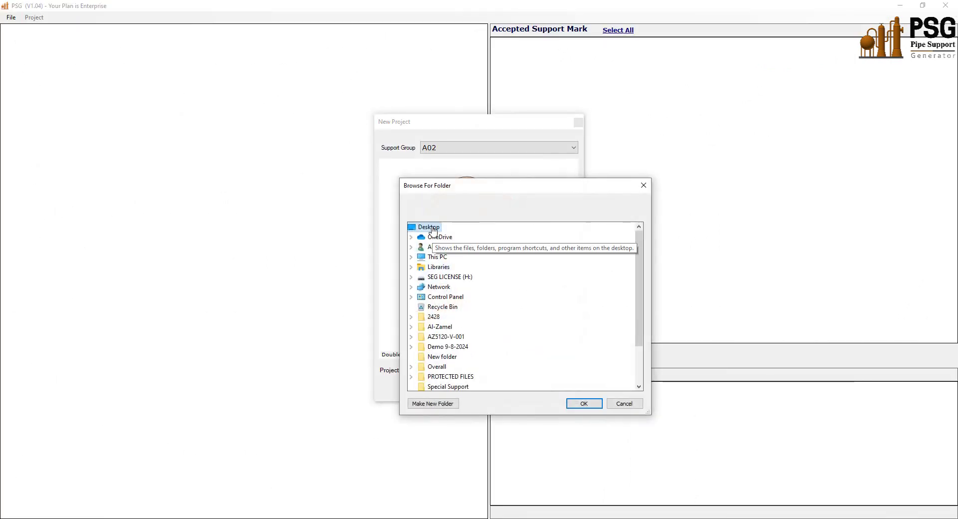
Set the project directory to the Al-Zamel folder on the desktop and create the project.
{"action": "left_click", "coordinate": [438, 327]}
{"action": "left_click", "coordinate": [568, 403]}
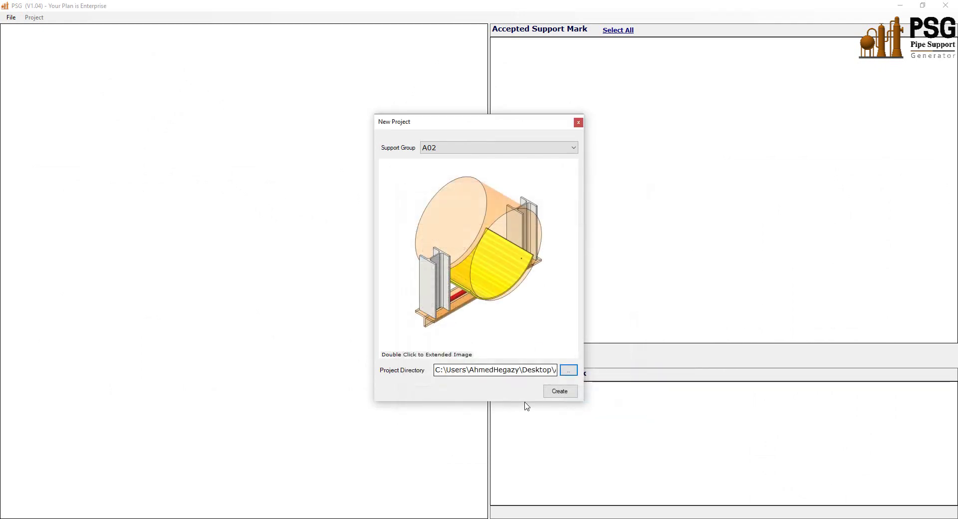
{"action": "left_click", "coordinate": [561, 393]}
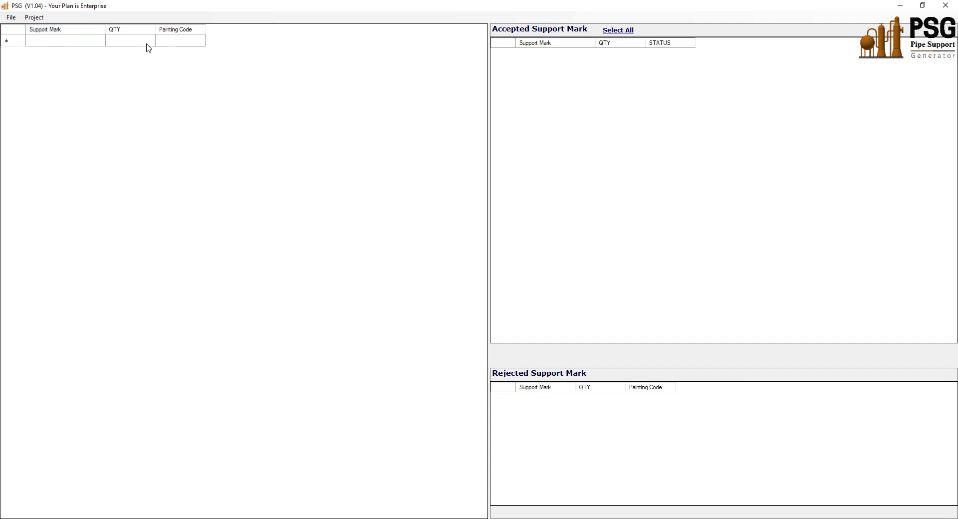
{"action": "right_click", "coordinate": [189, 45]}
{"action": "mouse_move", "coordinate": [252, 58]}
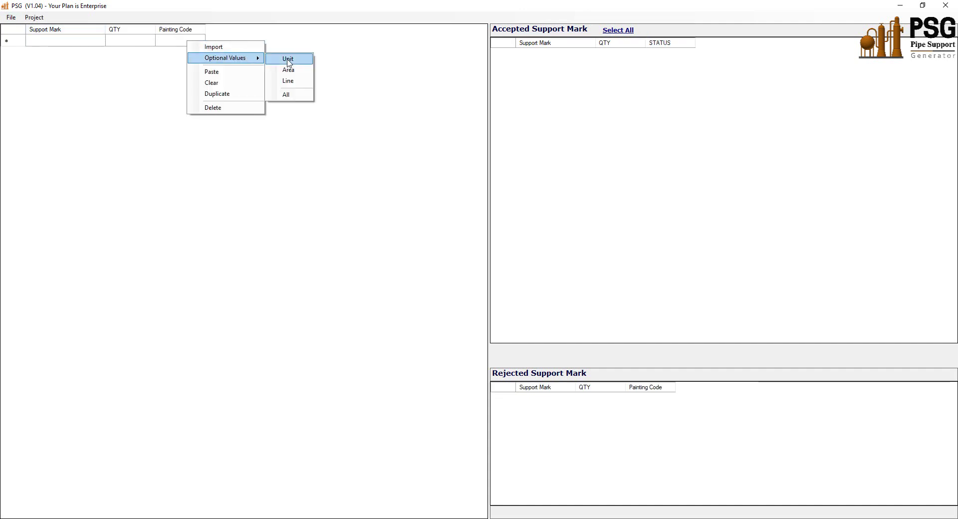
{"action": "left_click", "coordinate": [102, 60]}
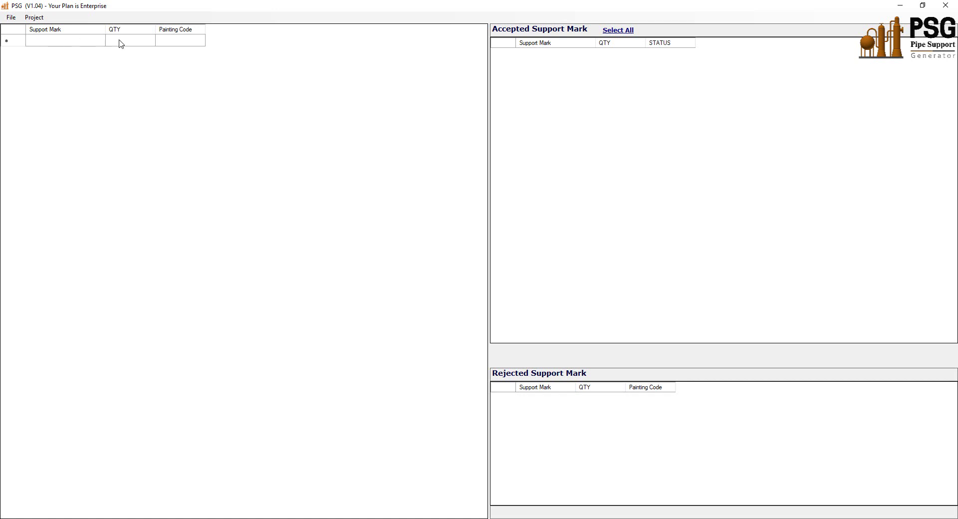
Switch to Excel and copy the support marks, quantities and painting codes in A1:C20 of the A02 sheet in B02.xlsx.
{"action": "key", "text": "alt+Tab"}
{"action": "left_click_drag", "start_coordinate": [109, 332], "coordinate": [50, 142]}
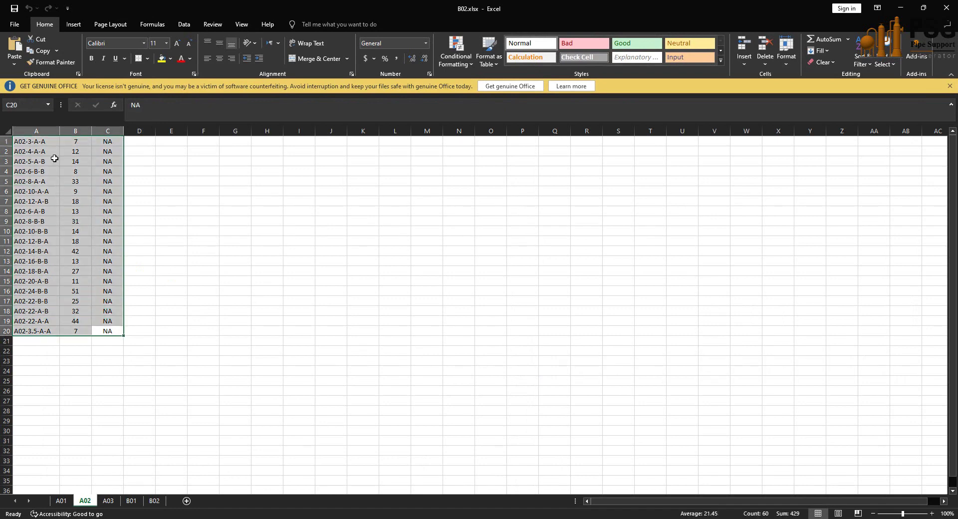
{"action": "right_click", "coordinate": [26, 144]}
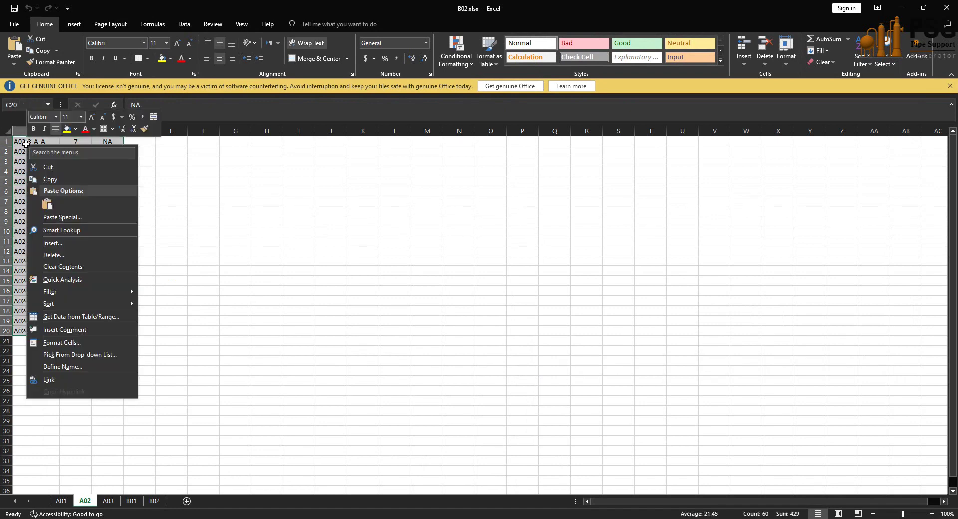
{"action": "left_click", "coordinate": [49, 175]}
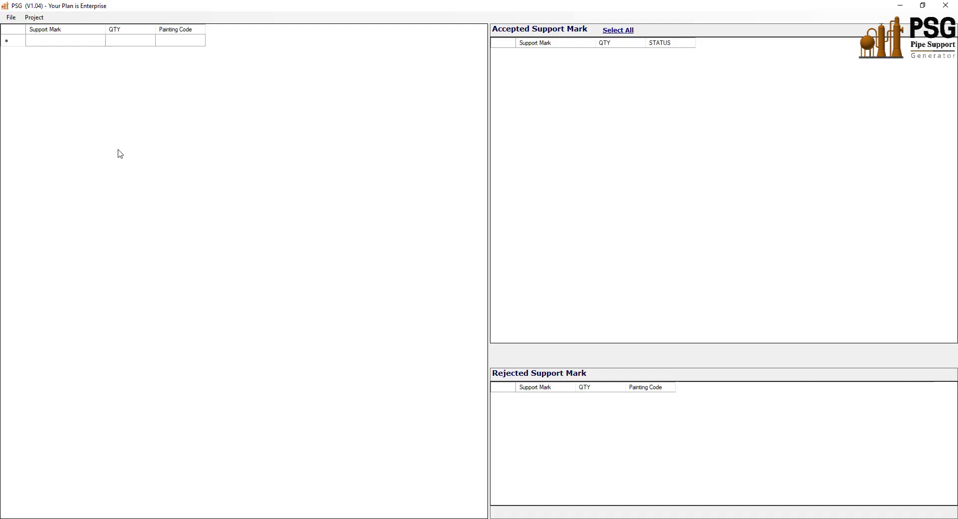
Switch back to PSG, paste the copied rows into the support mark table and save the project.
{"action": "key", "text": "alt+Tab"}
{"action": "right_click", "coordinate": [78, 42]}
{"action": "left_click", "coordinate": [103, 71]}
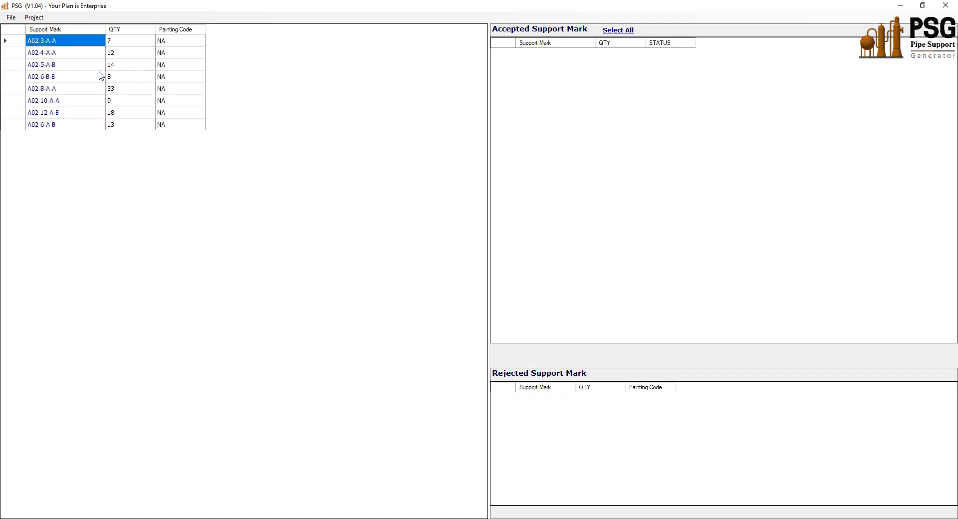
{"action": "left_click", "coordinate": [34, 17]}
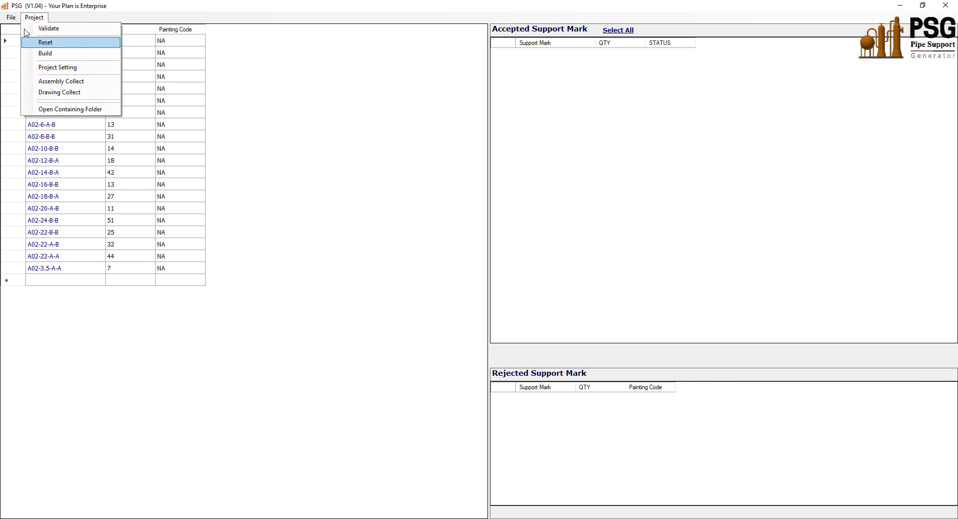
{"action": "left_click", "coordinate": [20, 49]}
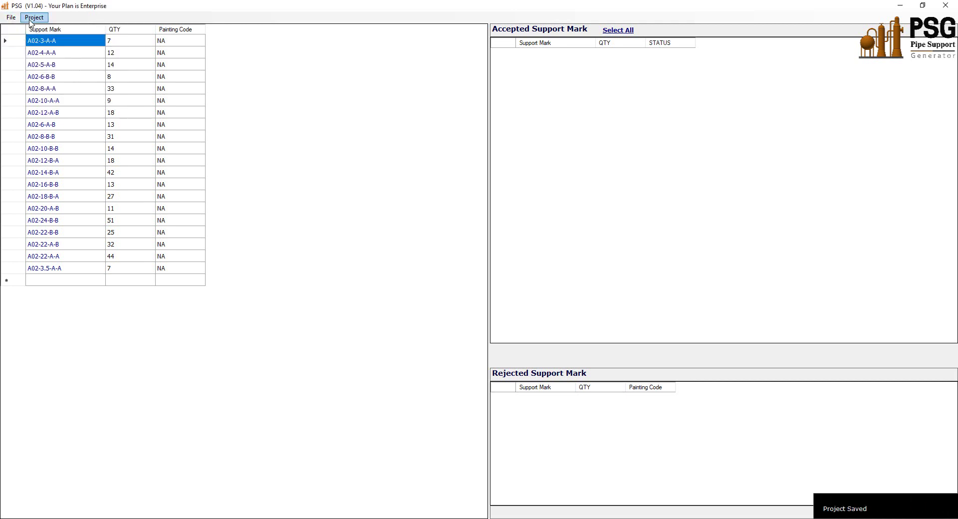
Open the project settings and look for a custom drawing template in the desktop's New folder, Tilted Tank and 2428 folders.
{"action": "left_click", "coordinate": [31, 18]}
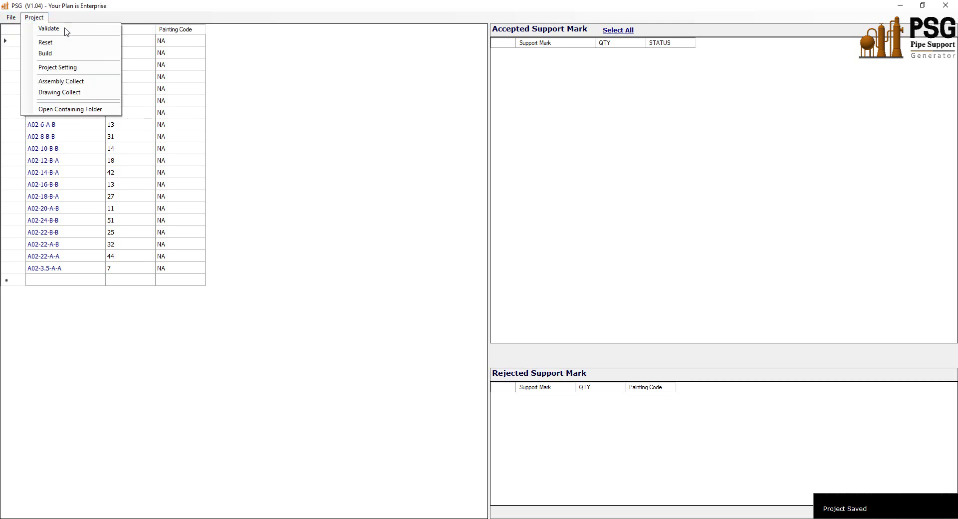
{"action": "left_click", "coordinate": [59, 69]}
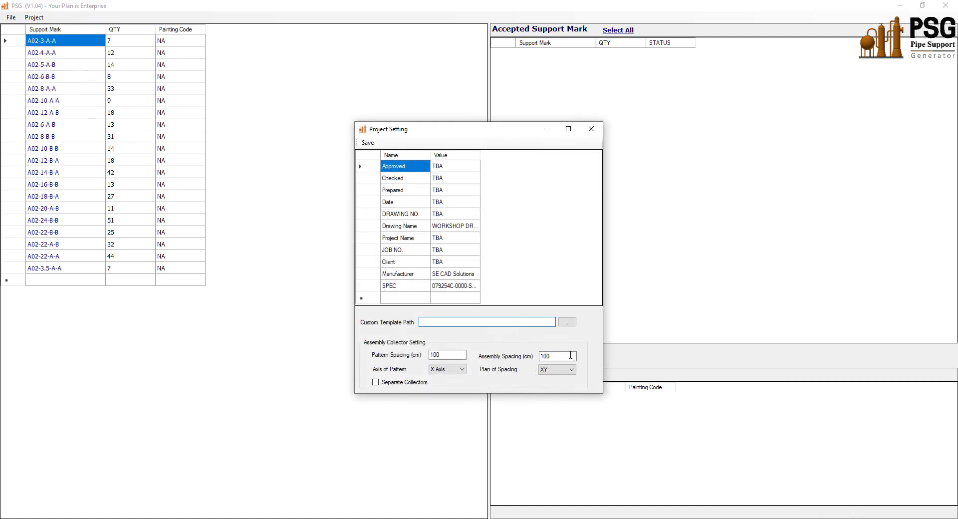
{"action": "left_click", "coordinate": [568, 323]}
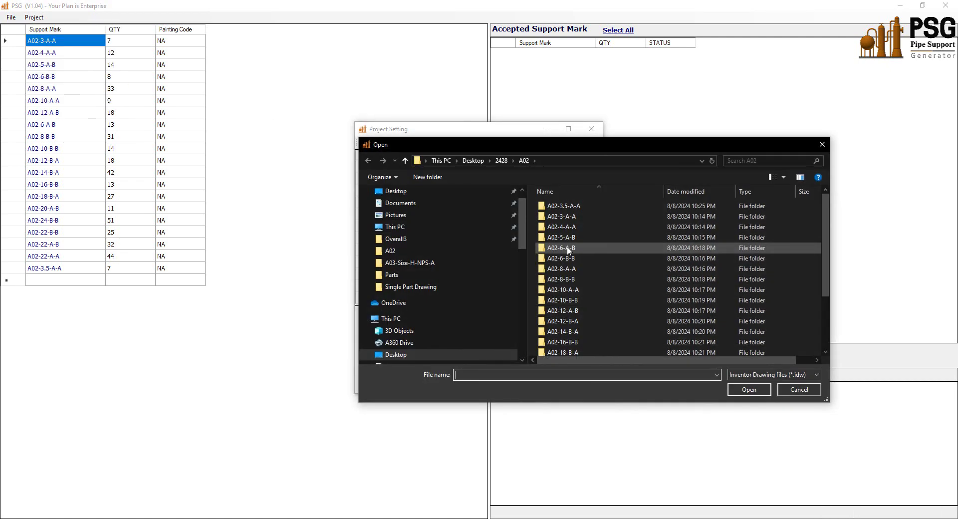
{"action": "left_click", "coordinate": [399, 355]}
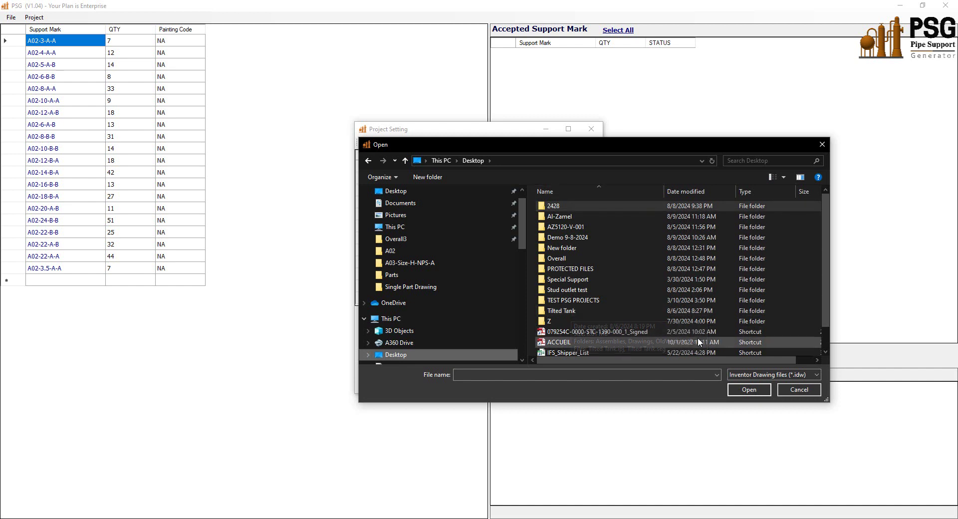
{"action": "double_click", "coordinate": [569, 252]}
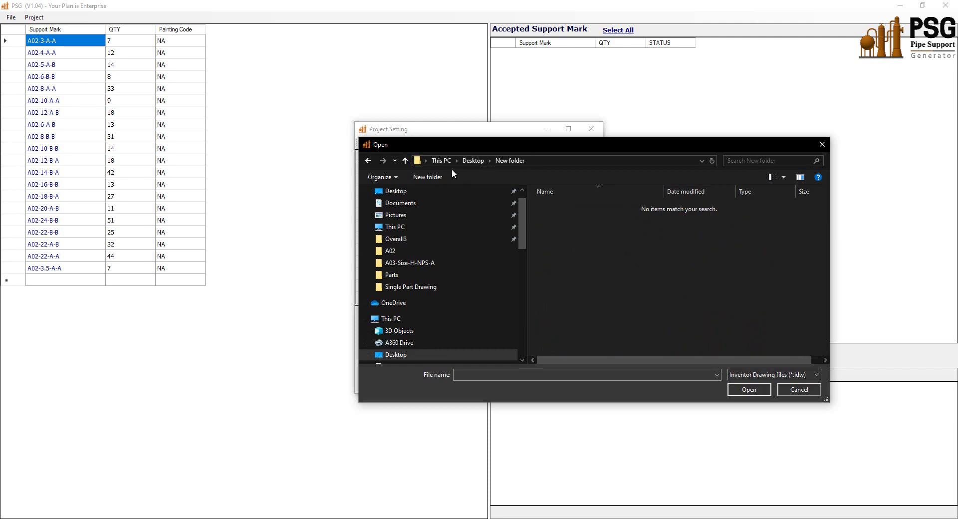
{"action": "key", "text": "alt+Left"}
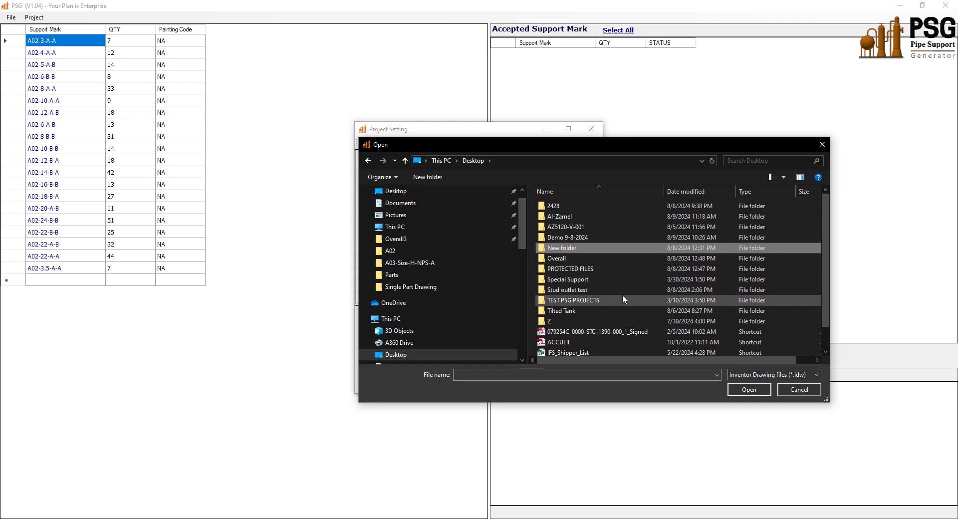
{"action": "double_click", "coordinate": [597, 311]}
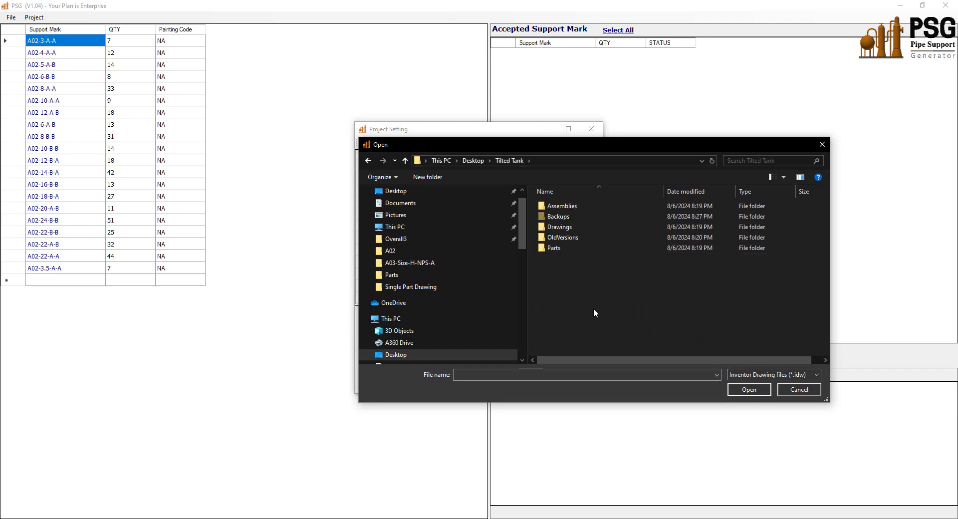
{"action": "left_click", "coordinate": [482, 164]}
{"action": "double_click", "coordinate": [567, 205]}
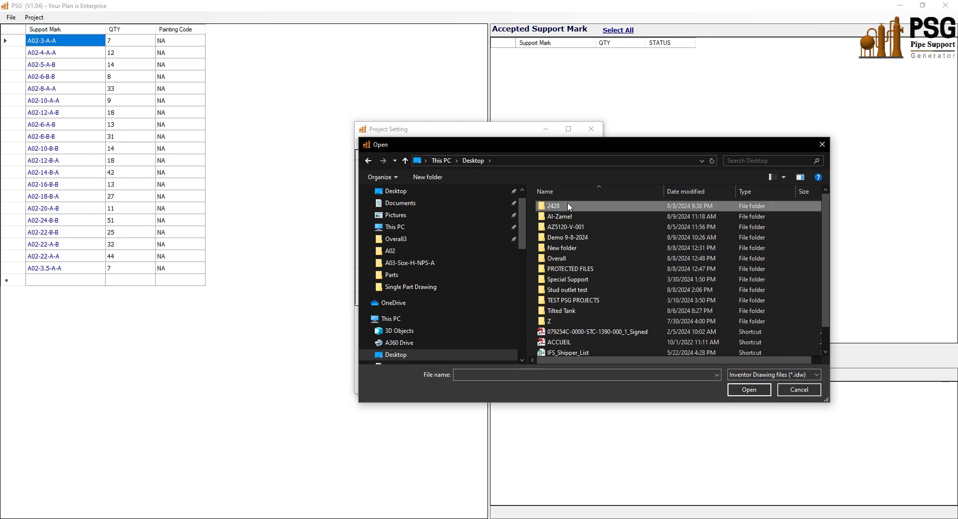
{"action": "left_click", "coordinate": [368, 160]}
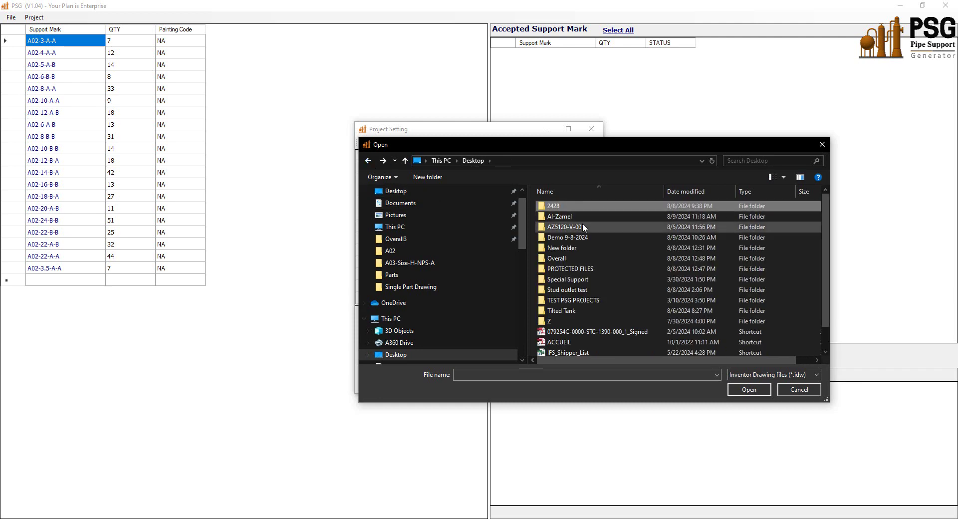
Check the Al-Zamel, AZ5120-V-001 and PROTECTED FILES folders for a drawing template, then cancel the file selection.
{"action": "double_click", "coordinate": [570, 216]}
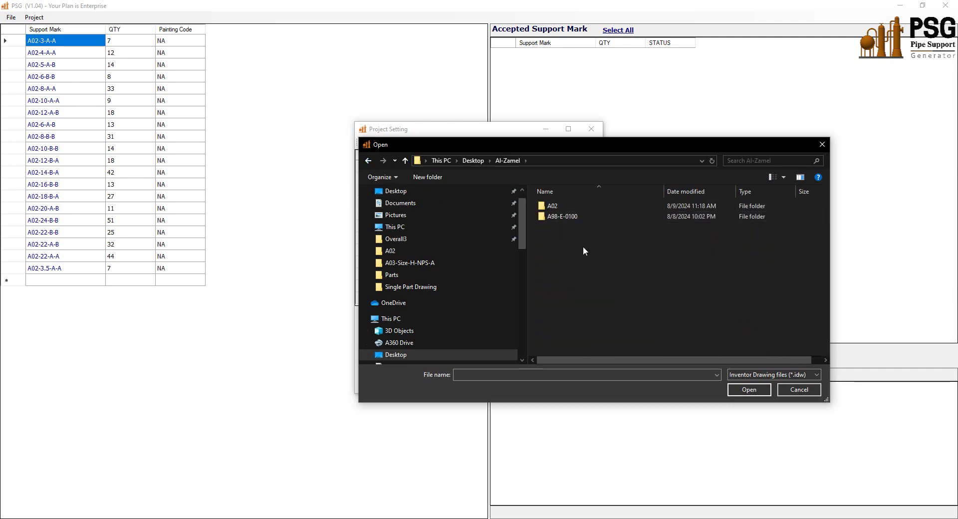
{"action": "left_click", "coordinate": [368, 161]}
{"action": "double_click", "coordinate": [553, 227]}
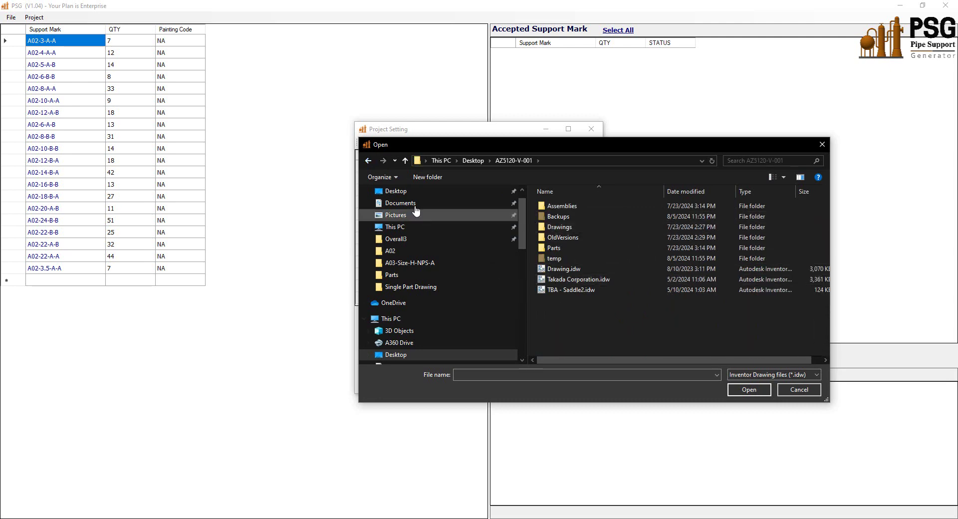
{"action": "left_click", "coordinate": [368, 160]}
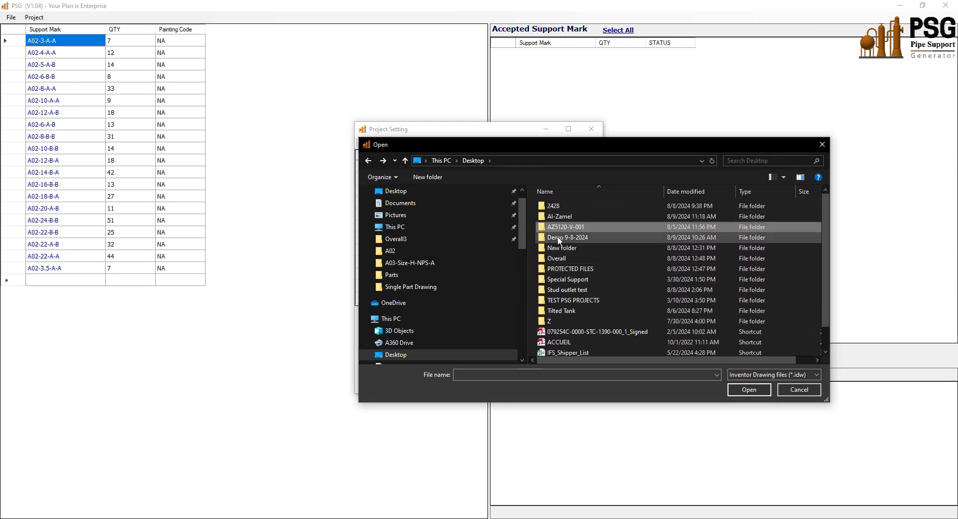
{"action": "left_click", "coordinate": [573, 249]}
{"action": "left_click", "coordinate": [571, 268]}
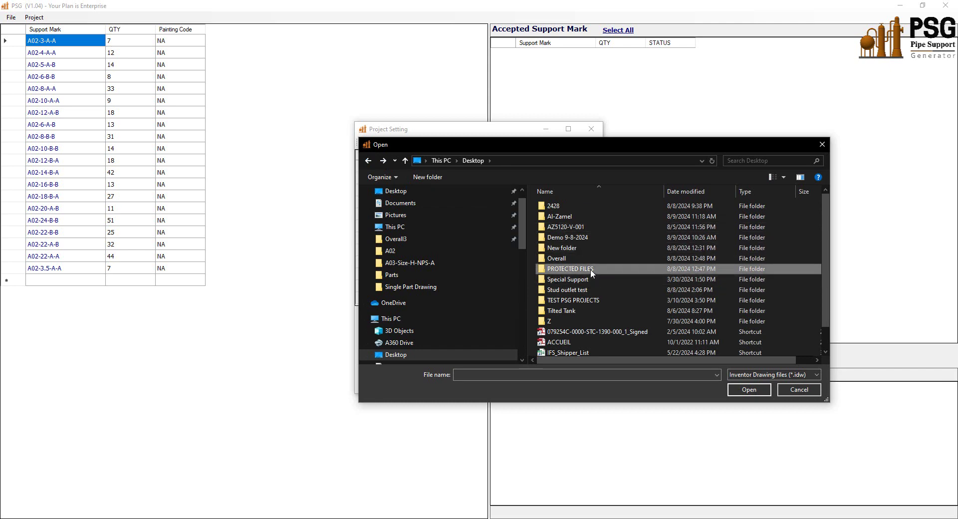
{"action": "double_click", "coordinate": [571, 268]}
{"action": "left_click", "coordinate": [368, 160]}
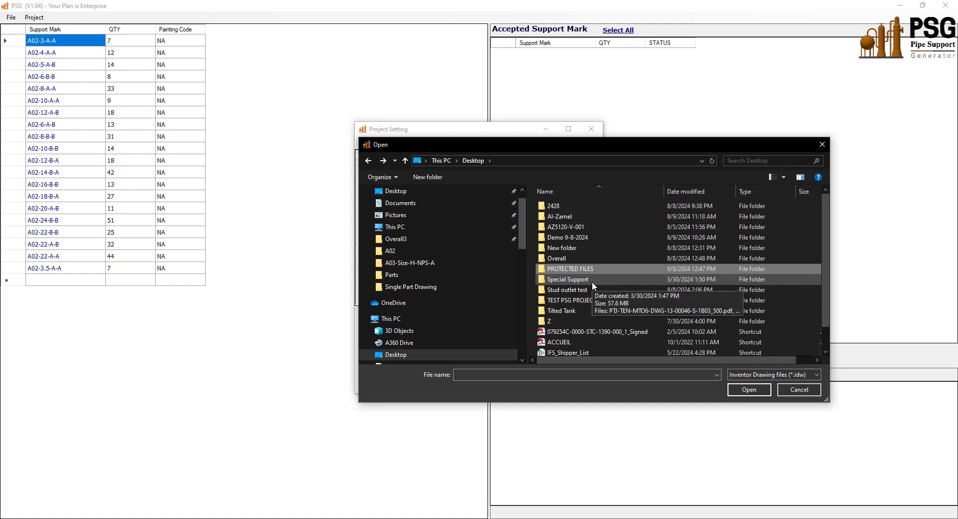
{"action": "left_click", "coordinate": [592, 280]}
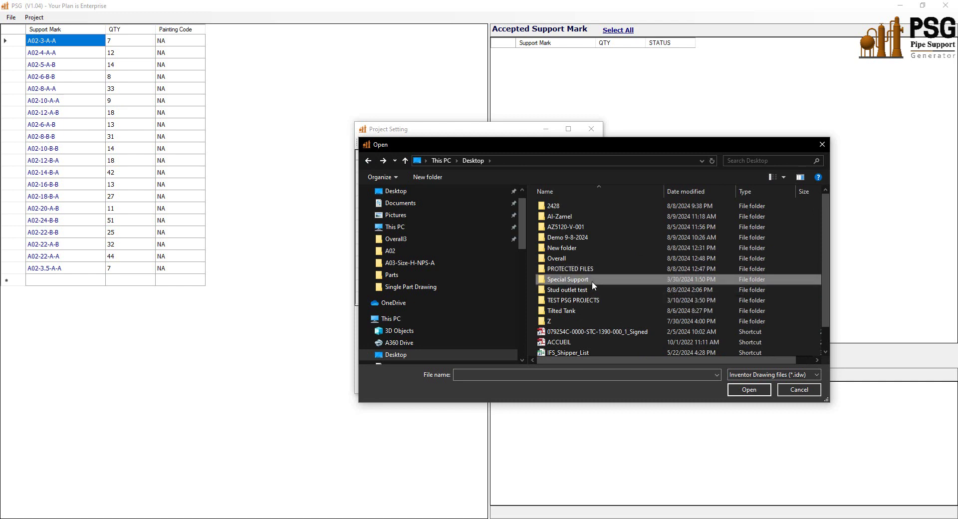
{"action": "scroll", "coordinate": [592, 281], "scroll_direction": "down", "scroll_amount": 1}
{"action": "scroll", "coordinate": [592, 280], "scroll_direction": "up", "scroll_amount": 1}
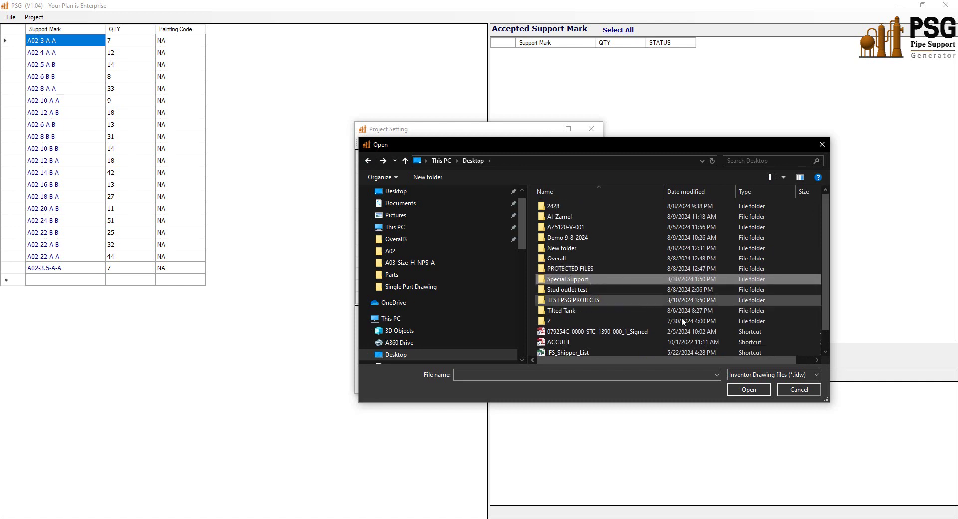
{"action": "left_click", "coordinate": [813, 389]}
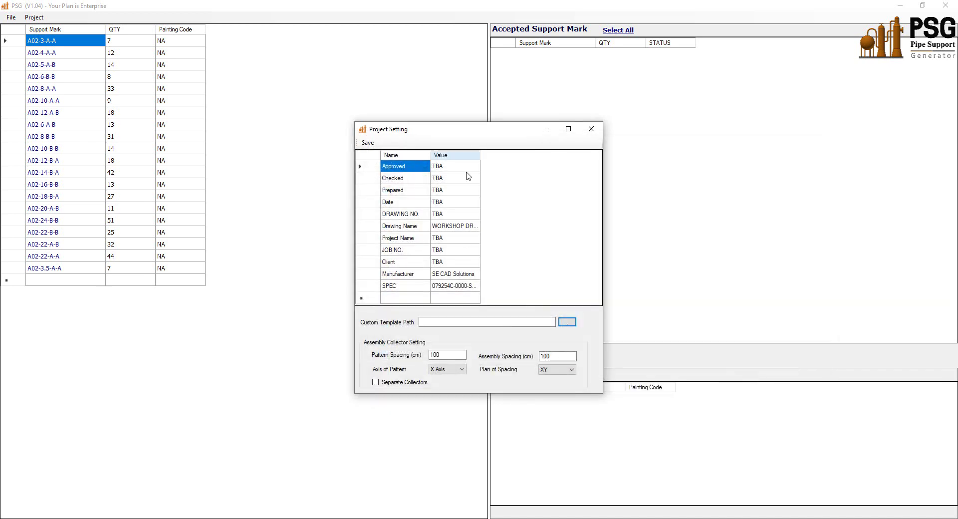
Review the Approved, Checked and Prepared values and the custom template path, then close the project settings without saving.
{"action": "left_click", "coordinate": [440, 169]}
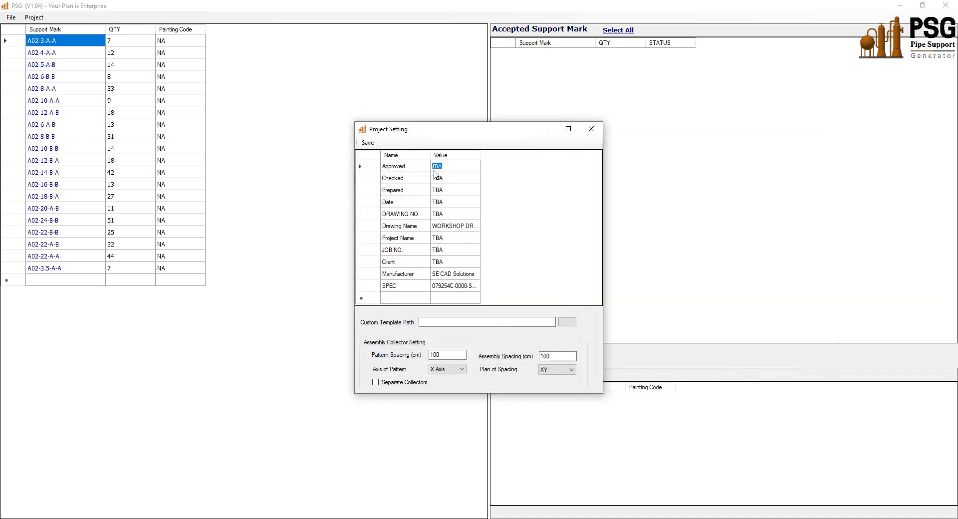
{"action": "left_click", "coordinate": [451, 179]}
{"action": "left_click", "coordinate": [451, 193]}
{"action": "left_click", "coordinate": [499, 322]}
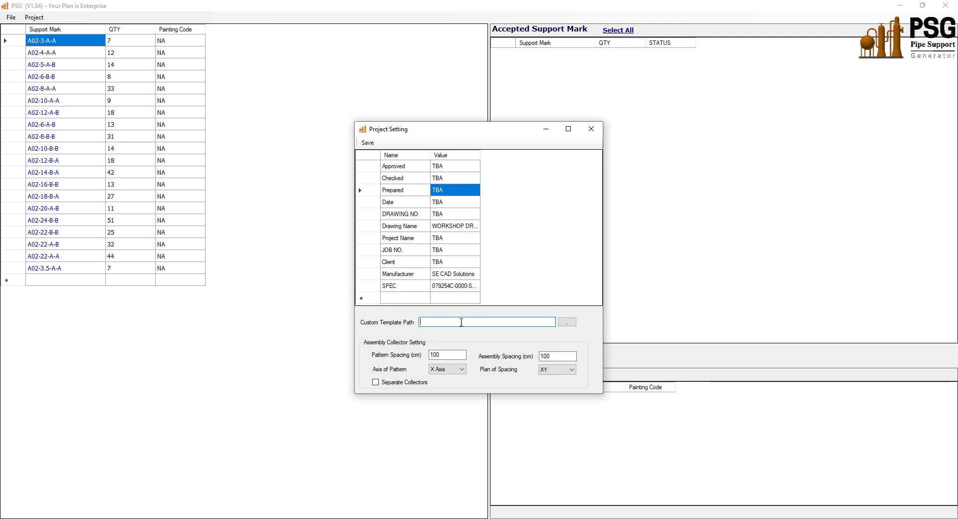
{"action": "left_click", "coordinate": [591, 128]}
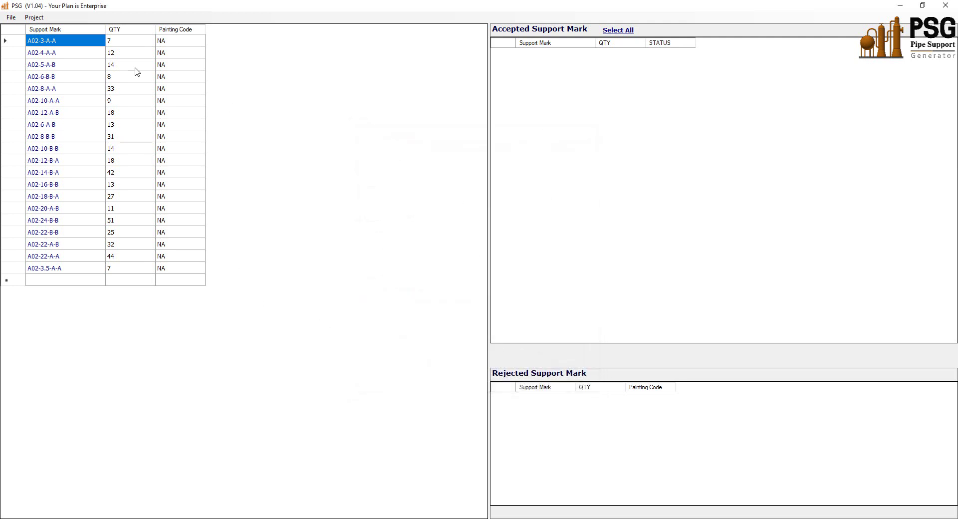
Validate the project's support marks and build all the accepted supports.
{"action": "left_click", "coordinate": [35, 17]}
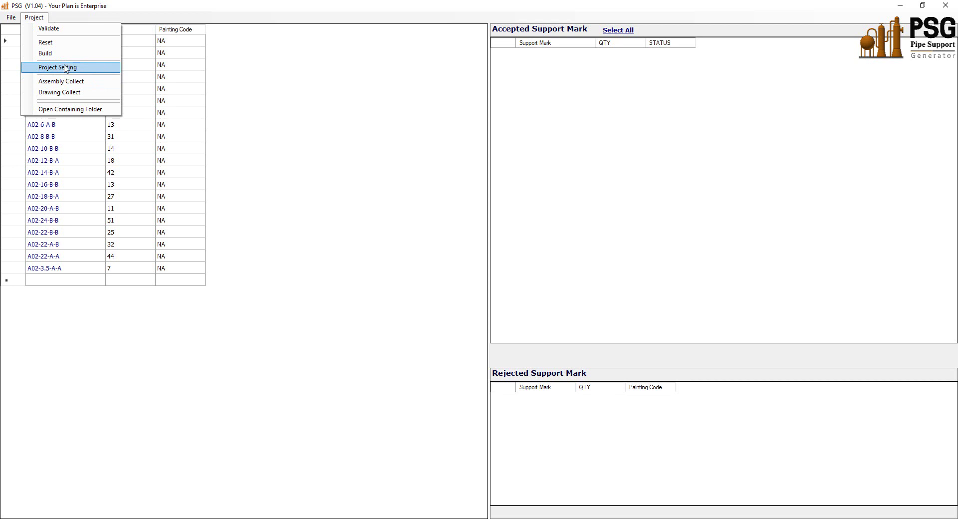
{"action": "left_click", "coordinate": [56, 28]}
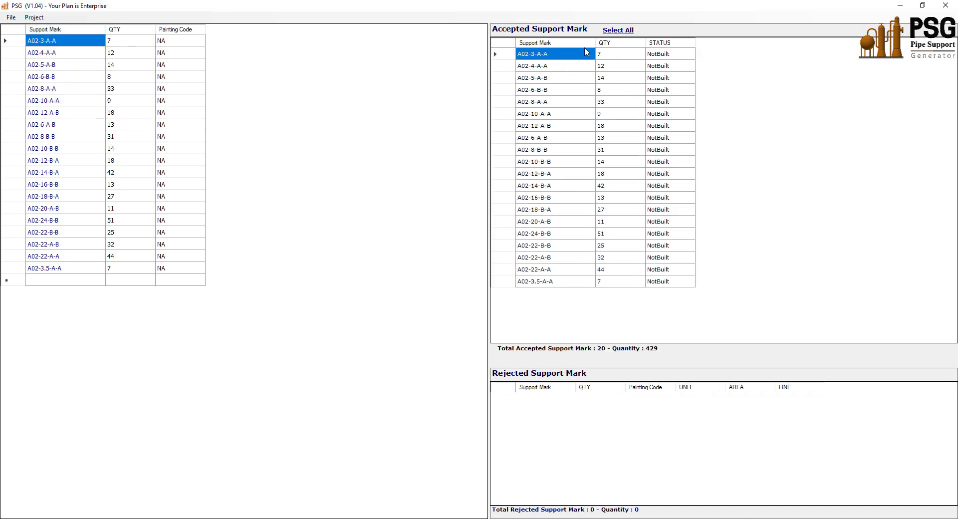
{"action": "left_click", "coordinate": [34, 17]}
{"action": "left_click", "coordinate": [72, 54]}
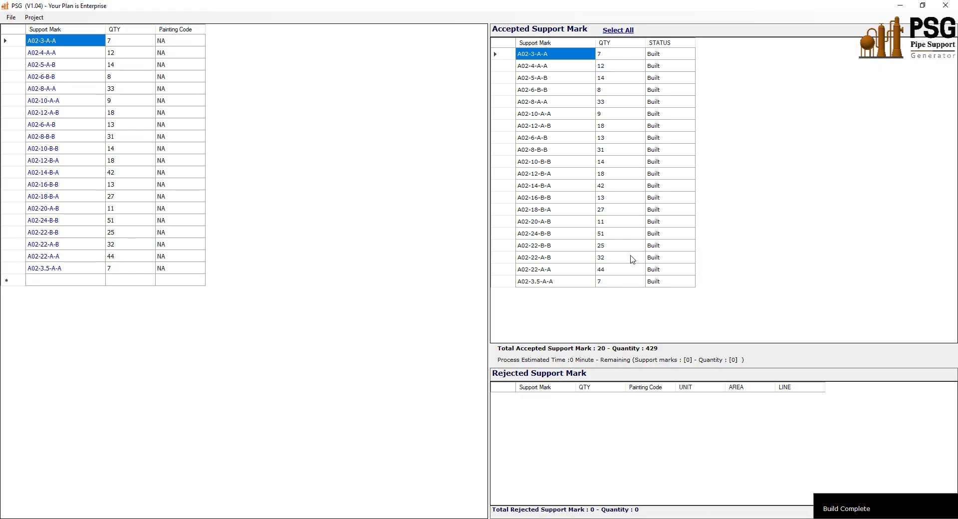
Check the build status of the accepted support marks, then collect the supports into an assembly.
{"action": "left_click", "coordinate": [670, 66]}
{"action": "left_click", "coordinate": [668, 79]}
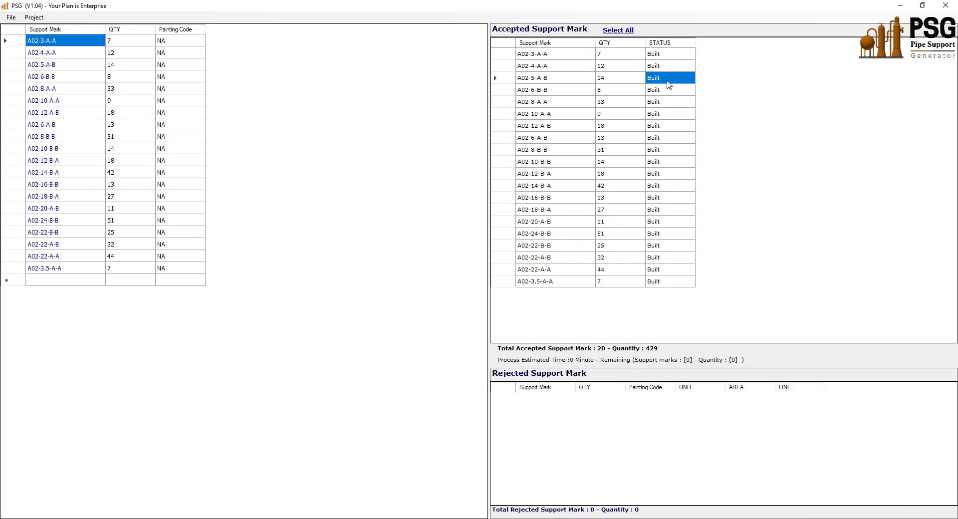
{"action": "left_click", "coordinate": [669, 102]}
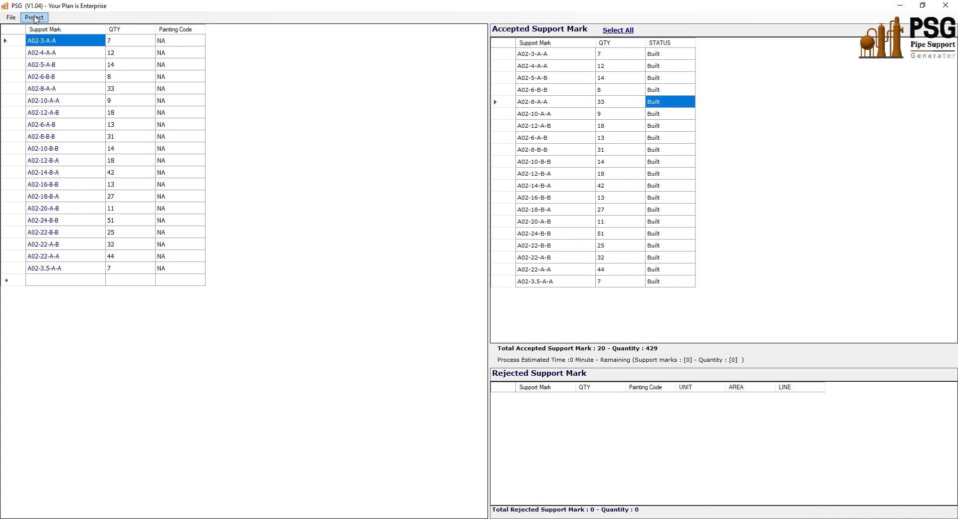
{"action": "left_click", "coordinate": [35, 17]}
{"action": "left_click", "coordinate": [85, 78]}
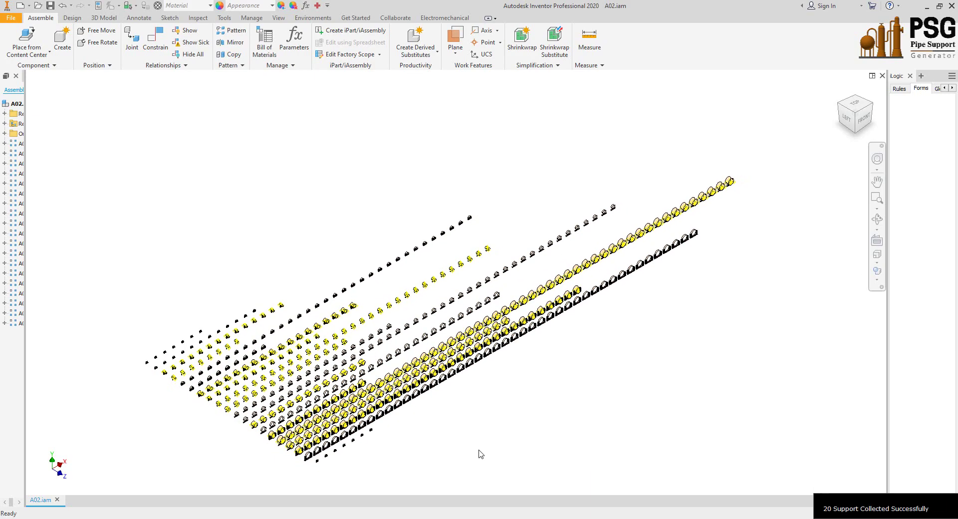
Examine the mass and area in the A02.iam assembly's physical iProperties, then close the properties.
{"action": "left_click", "coordinate": [99, 6]}
{"action": "left_click", "coordinate": [329, 96]}
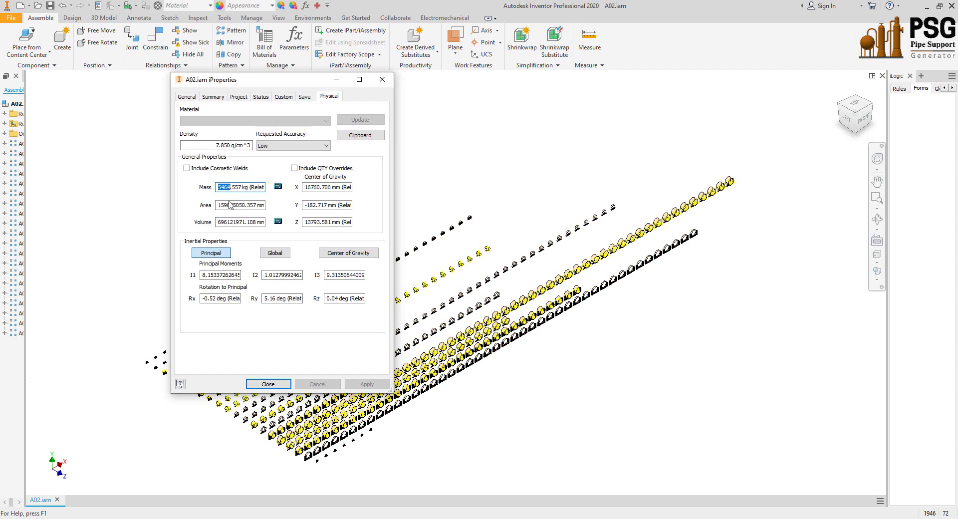
{"action": "left_click", "coordinate": [223, 206]}
{"action": "double_click", "coordinate": [258, 205]}
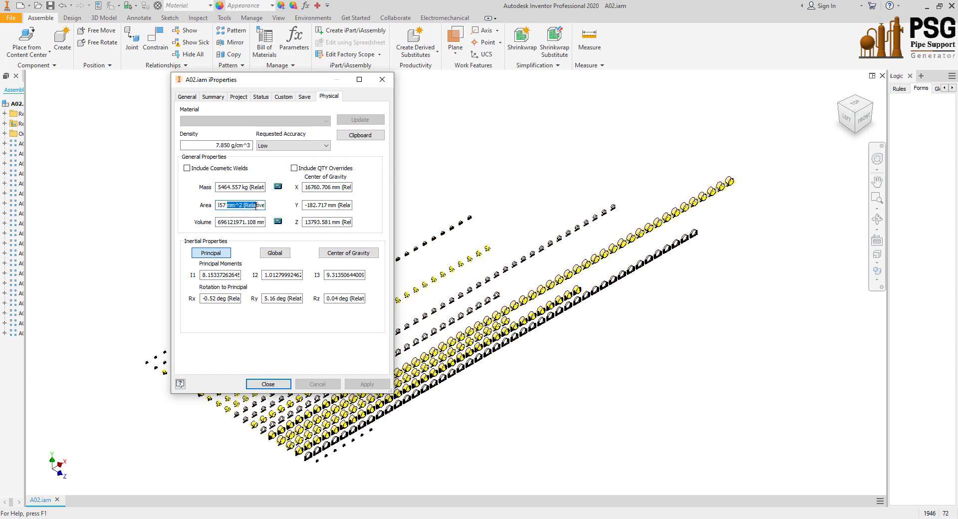
{"action": "key", "text": "Right"}
{"action": "key", "text": "Right"}
{"action": "key", "text": "Right"}
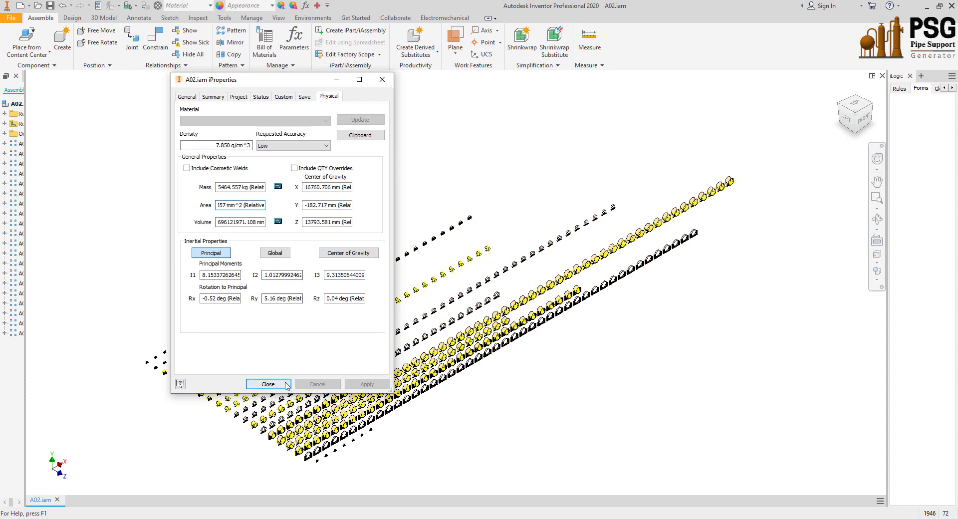
{"action": "left_click", "coordinate": [269, 384]}
Widen the model browser and create a new drawing file.
{"action": "left_click_drag", "start_coordinate": [25, 172], "coordinate": [78, 172]}
{"action": "left_click", "coordinate": [21, 6]}
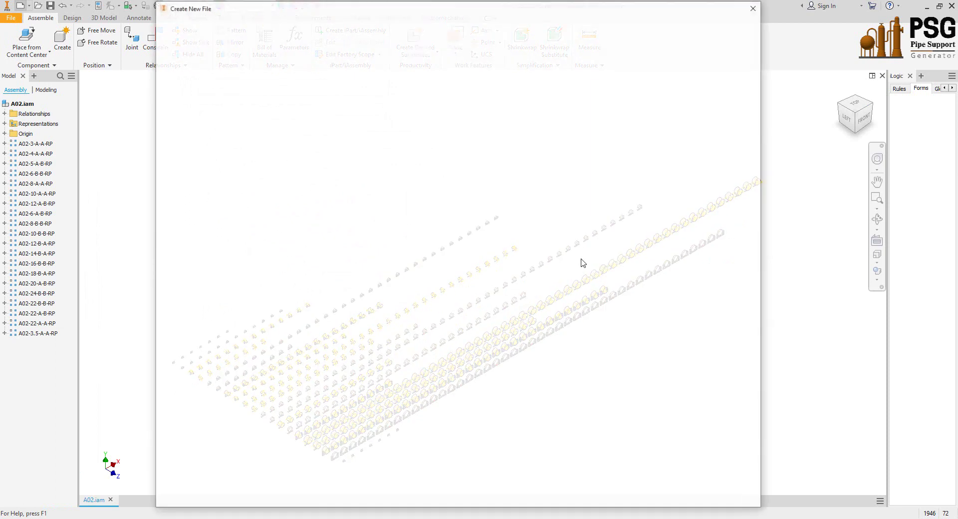
{"action": "double_click", "coordinate": [583, 255]}
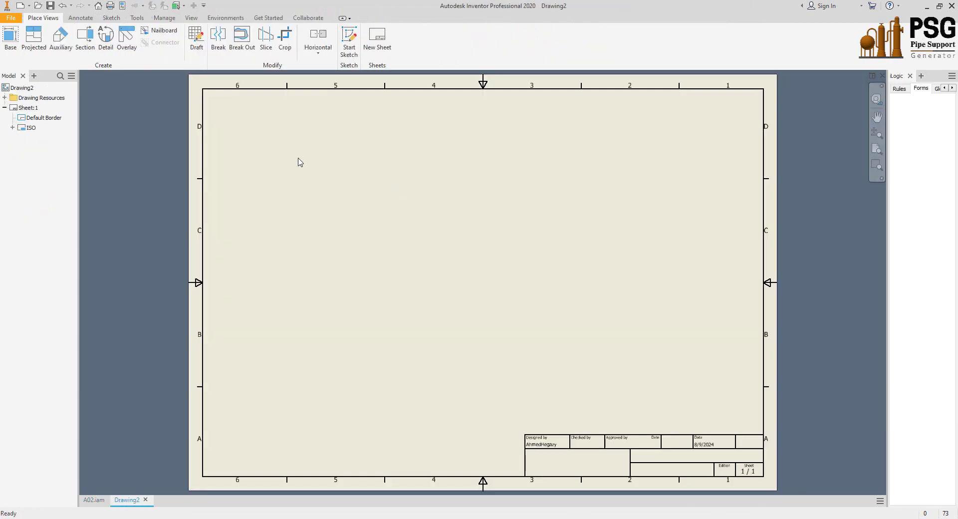
Place a parts list of A02.iam on the sheet using the Parts Only (legacy) BOM view.
{"action": "left_click", "coordinate": [80, 18]}
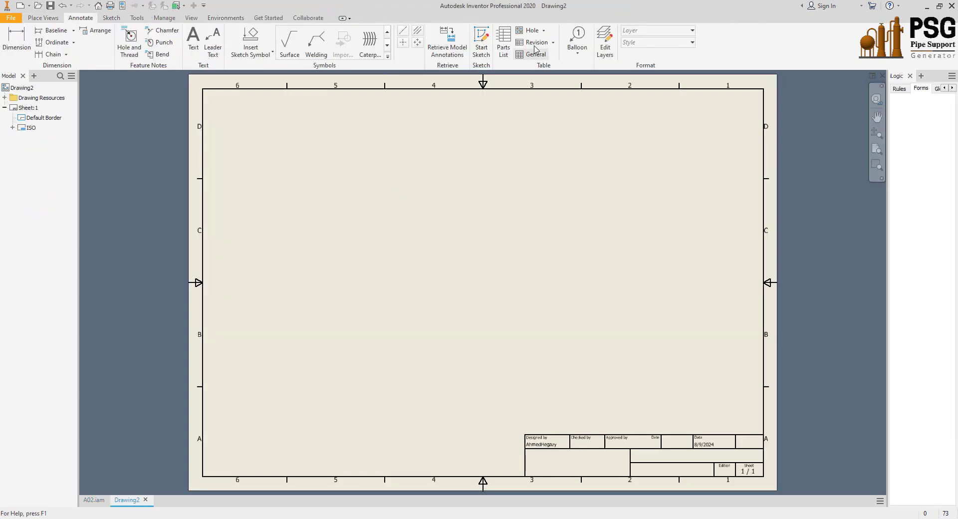
{"action": "left_click", "coordinate": [503, 42]}
{"action": "left_click", "coordinate": [691, 42]}
{"action": "left_click", "coordinate": [661, 106]}
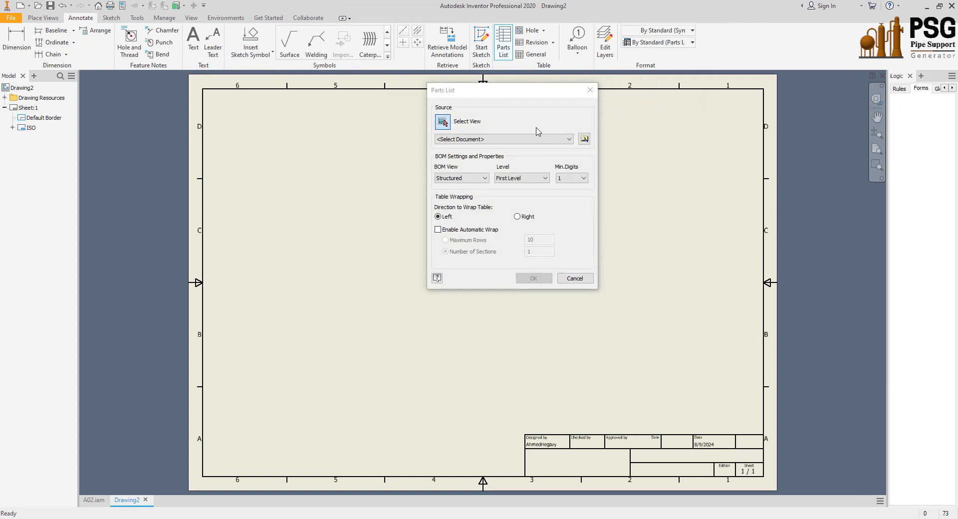
{"action": "left_click", "coordinate": [541, 139]}
{"action": "left_click", "coordinate": [489, 155]}
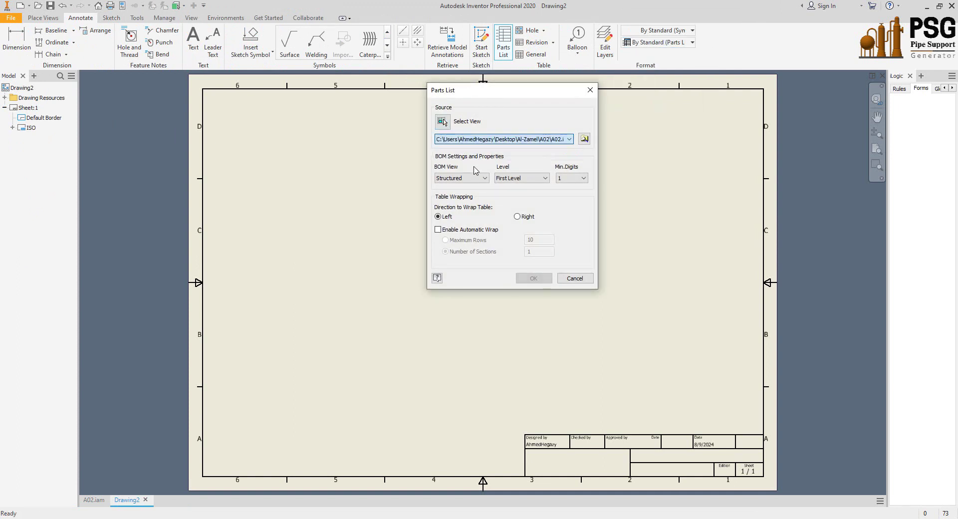
{"action": "left_click", "coordinate": [462, 178]}
{"action": "left_click", "coordinate": [469, 207]}
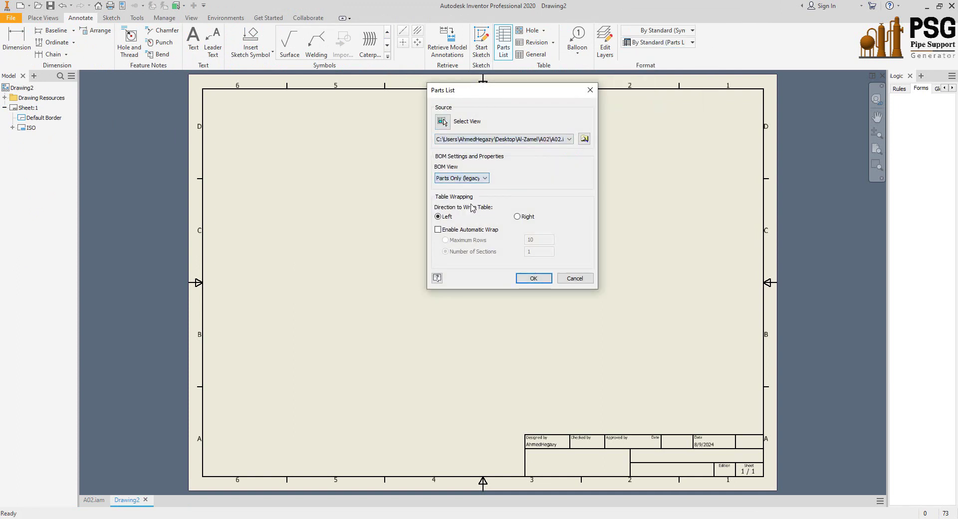
{"action": "left_click", "coordinate": [531, 278]}
{"action": "left_click", "coordinate": [624, 109]}
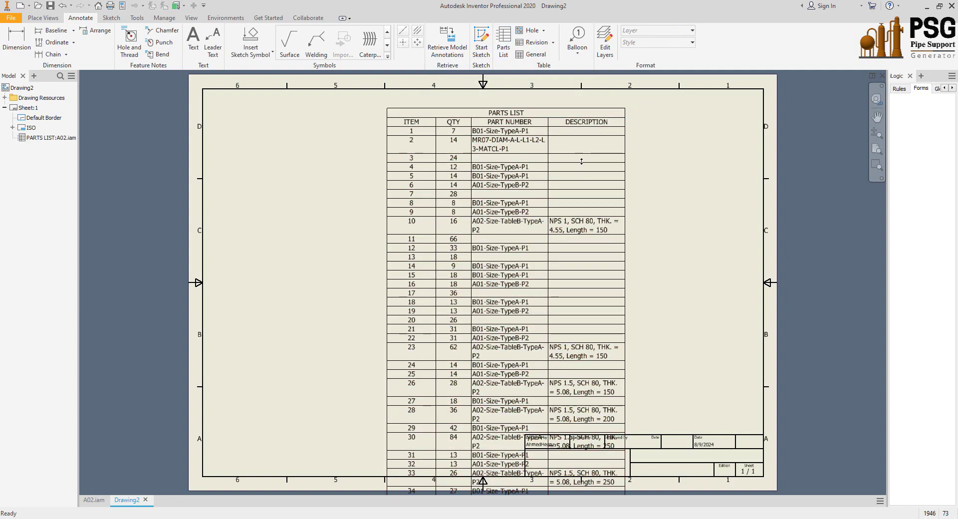
View the parts list's contents, close its editor and apply the Supports BOM style to it.
{"action": "double_click", "coordinate": [610, 129]}
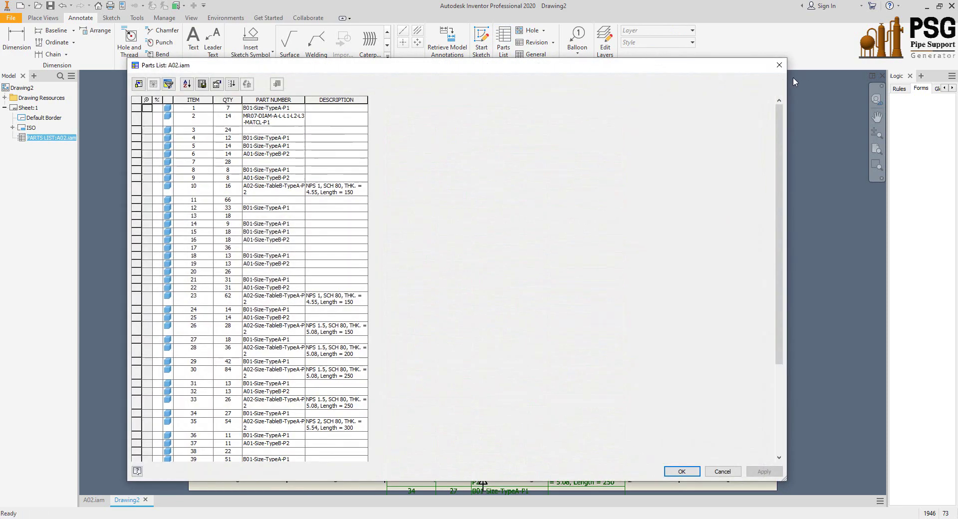
{"action": "left_click", "coordinate": [779, 65]}
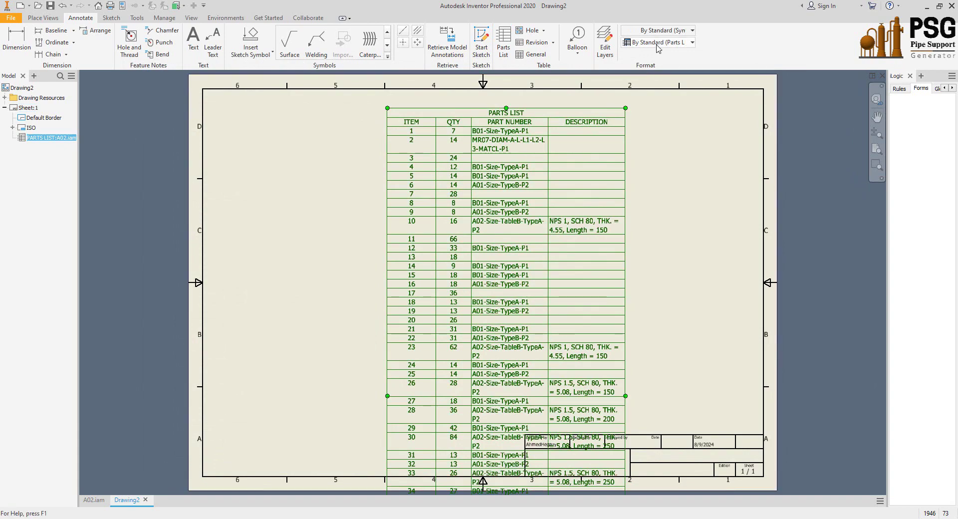
{"action": "left_click", "coordinate": [692, 42]}
{"action": "left_click", "coordinate": [653, 50]}
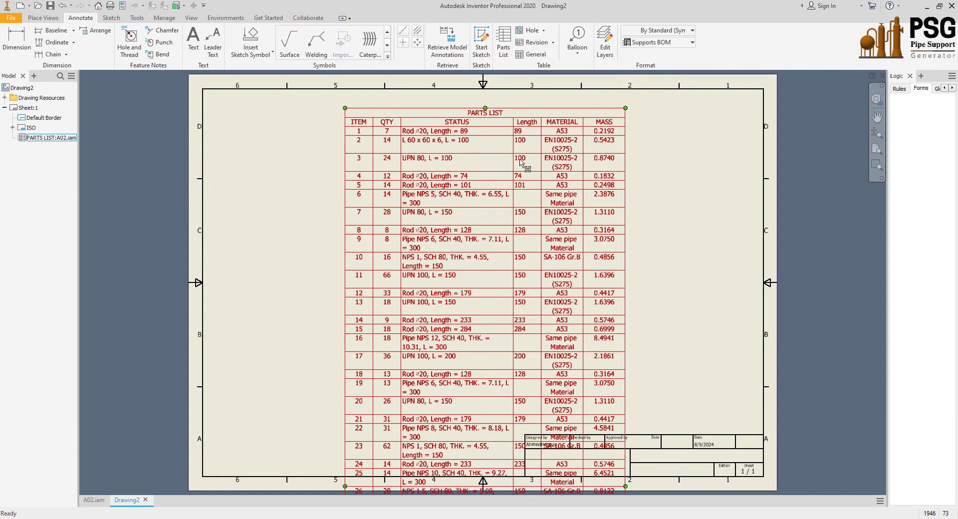
Edit the parts list columns so that Length comes directly before STATUS.
{"action": "double_click", "coordinate": [524, 163]}
{"action": "left_click", "coordinate": [138, 83]}
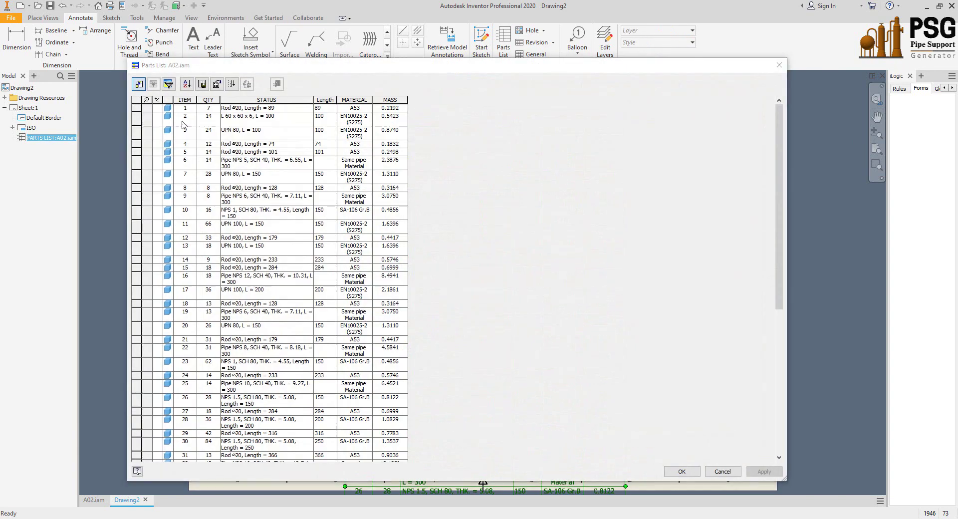
{"action": "left_click", "coordinate": [340, 141]}
{"action": "left_click", "coordinate": [416, 210]}
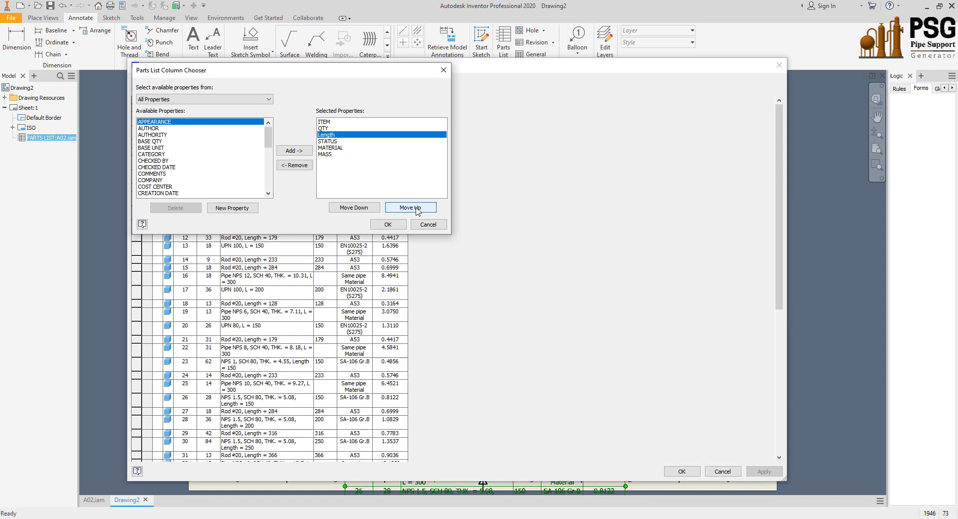
{"action": "left_click", "coordinate": [387, 224]}
Set the STATUS column width to 150.
{"action": "left_click", "coordinate": [299, 102]}
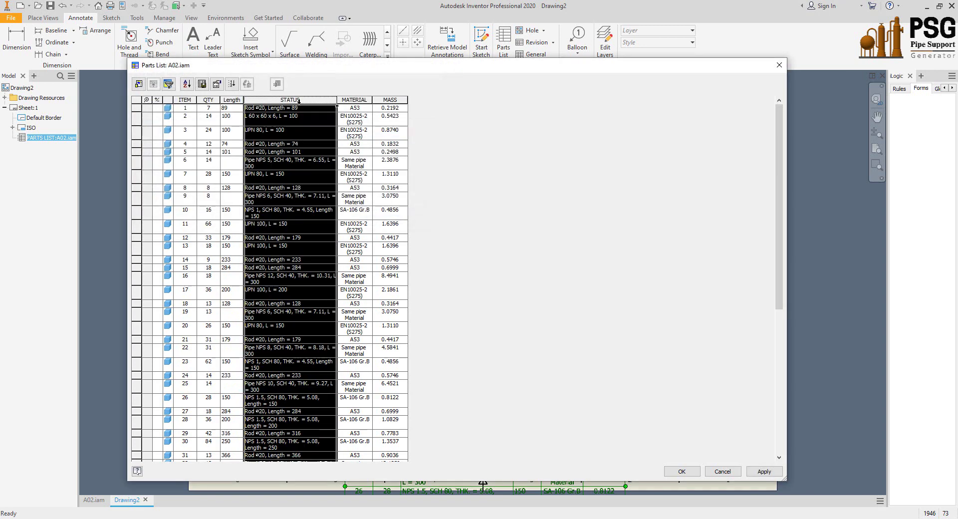
{"action": "right_click", "coordinate": [300, 102]}
{"action": "left_click", "coordinate": [342, 167]}
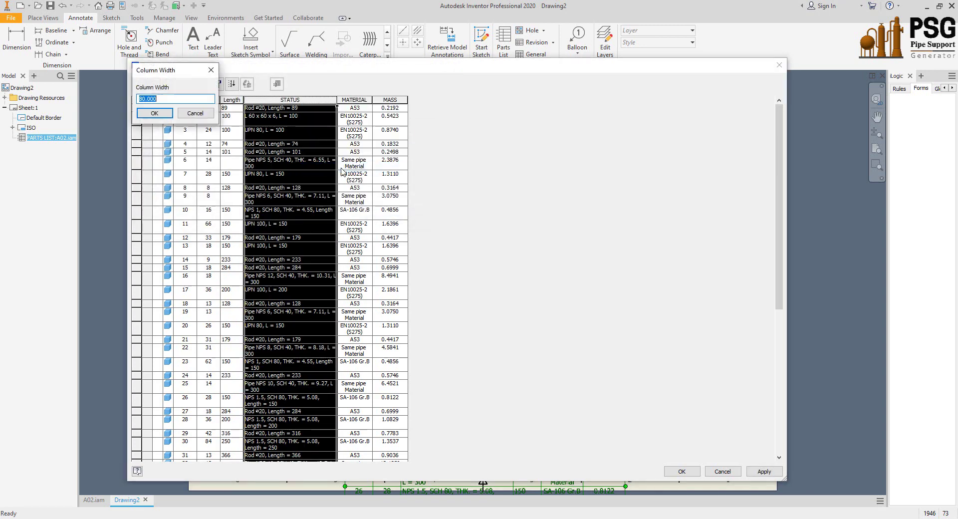
{"action": "type", "text": "150"}
{"action": "key", "text": "Return"}
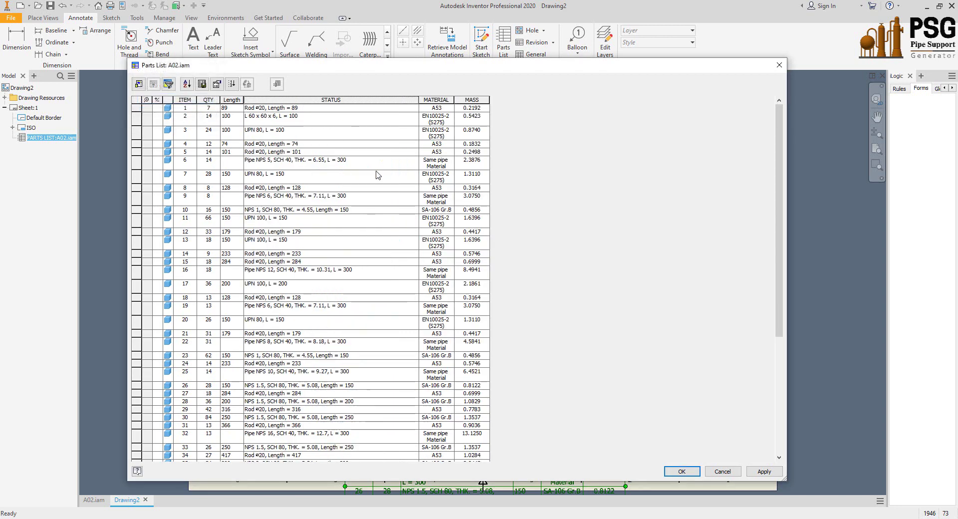
Set the MATERIAL column width to 50 and accept the parts list edits.
{"action": "left_click", "coordinate": [437, 100]}
{"action": "right_click", "coordinate": [444, 100]}
{"action": "left_click", "coordinate": [482, 163]}
{"action": "type", "text": "1"}
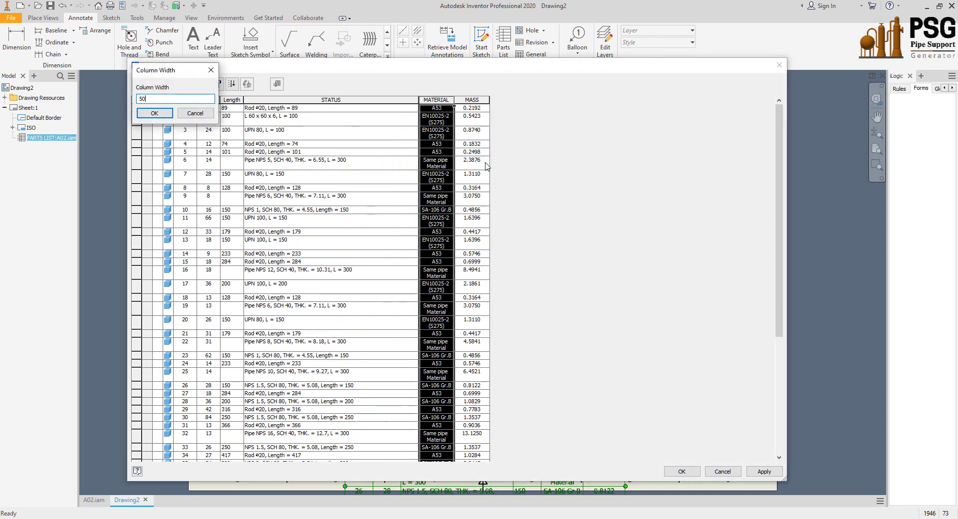
{"action": "key", "text": "Return"}
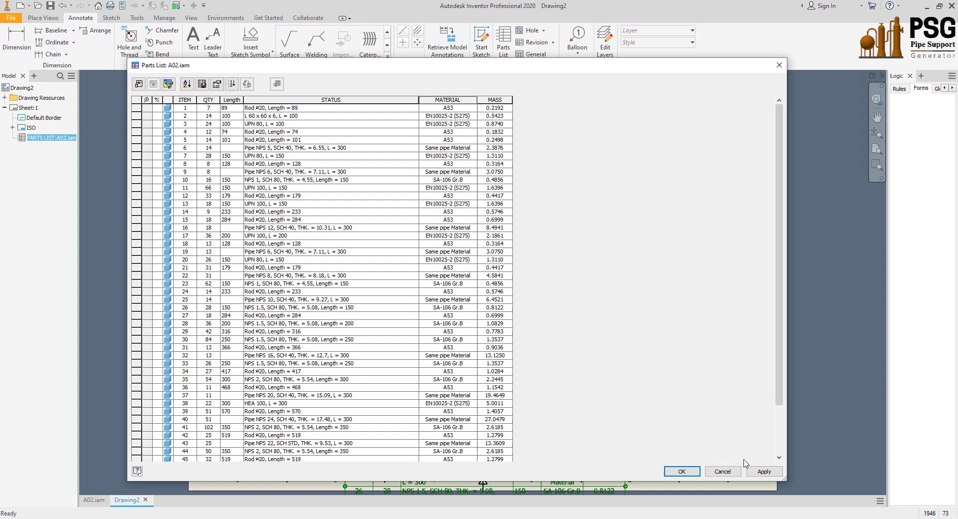
{"action": "left_click", "coordinate": [682, 471]}
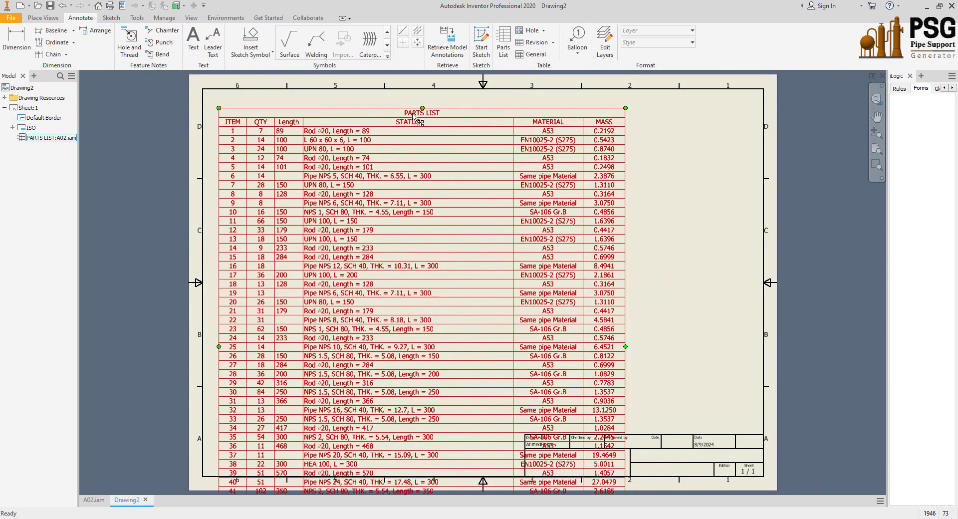
Reopen the parts list and merge similar parts-only rows using STATUS, MATERIAL and MASS as the first, second and third keys.
{"action": "scroll", "coordinate": [502, 214], "scroll_direction": "down", "scroll_amount": 5}
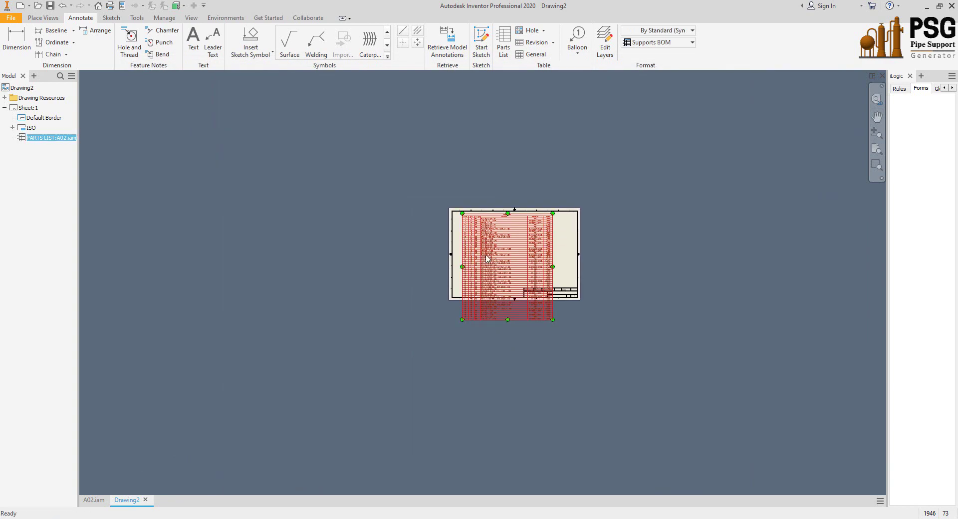
{"action": "scroll", "coordinate": [488, 258], "scroll_direction": "up", "scroll_amount": 5}
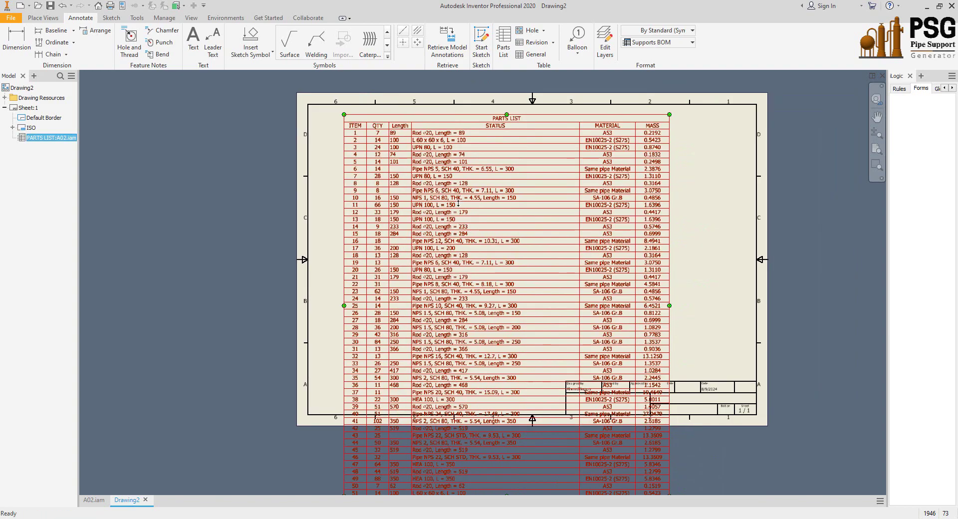
{"action": "double_click", "coordinate": [440, 228]}
{"action": "right_click", "coordinate": [350, 101]}
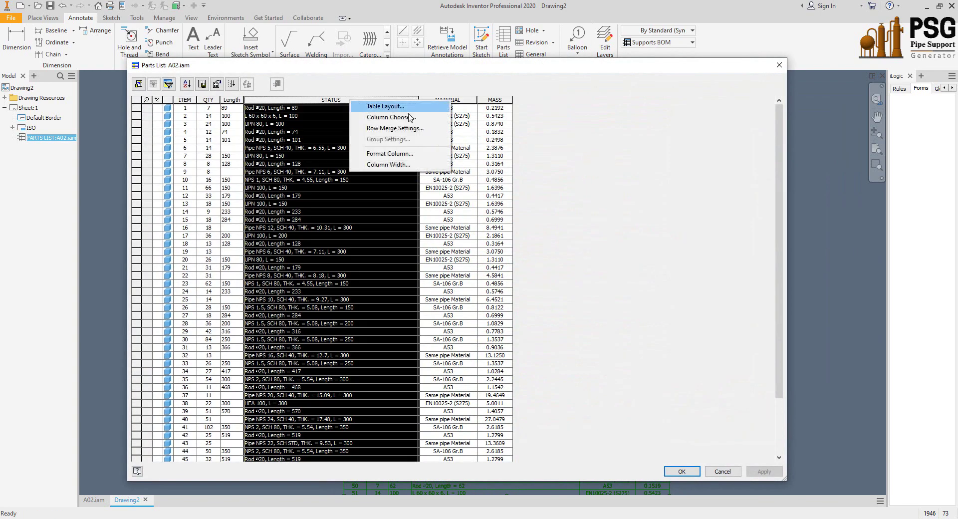
{"action": "left_click", "coordinate": [394, 128]}
{"action": "left_click", "coordinate": [152, 99]}
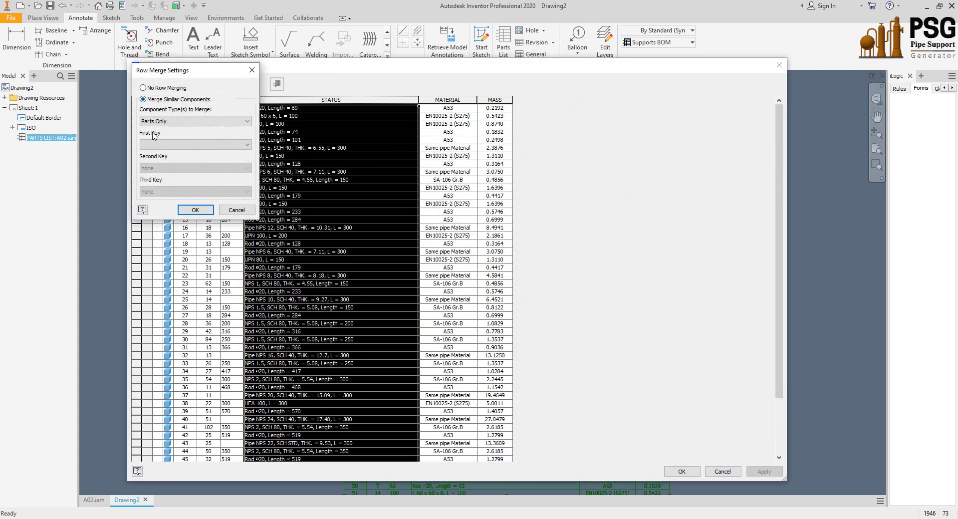
{"action": "left_click", "coordinate": [165, 145]}
{"action": "left_click", "coordinate": [158, 168]}
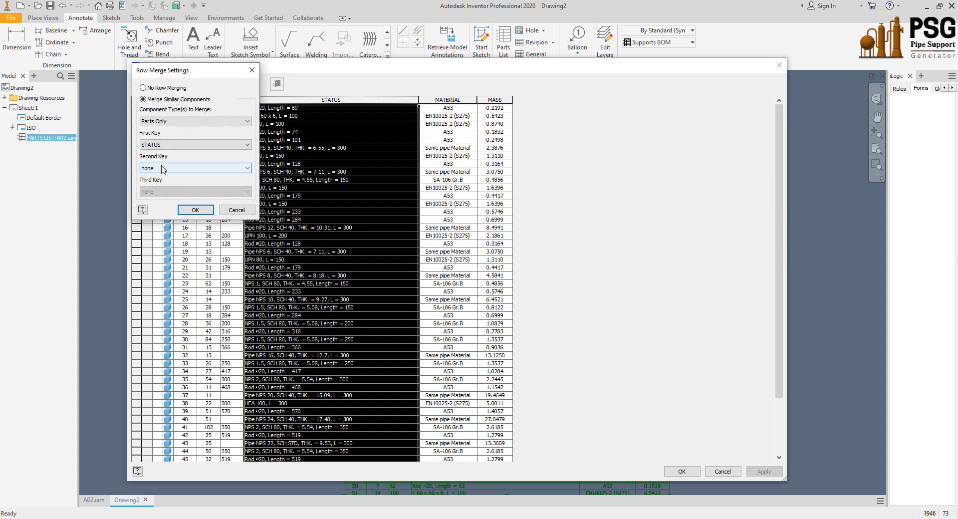
{"action": "left_click", "coordinate": [158, 169]}
{"action": "left_click", "coordinate": [166, 204]}
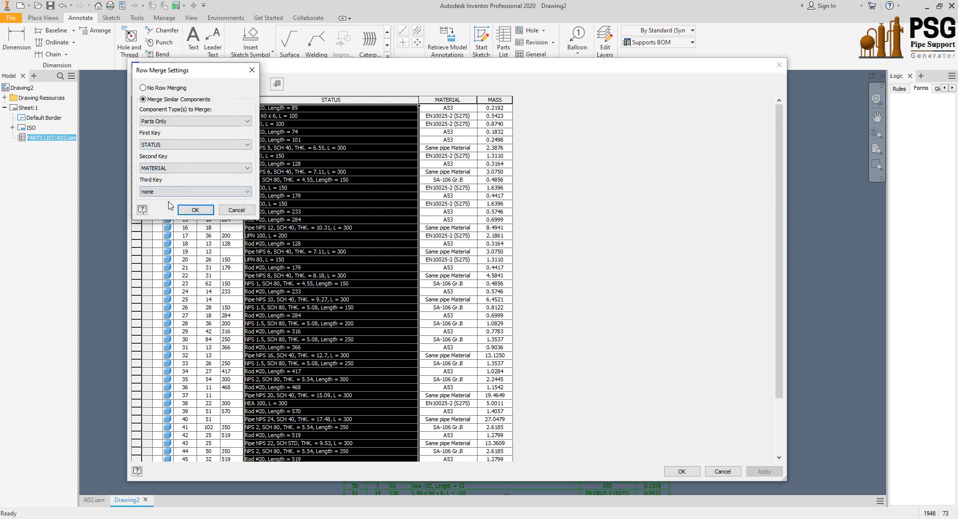
{"action": "left_click", "coordinate": [169, 192]}
{"action": "left_click", "coordinate": [154, 234]}
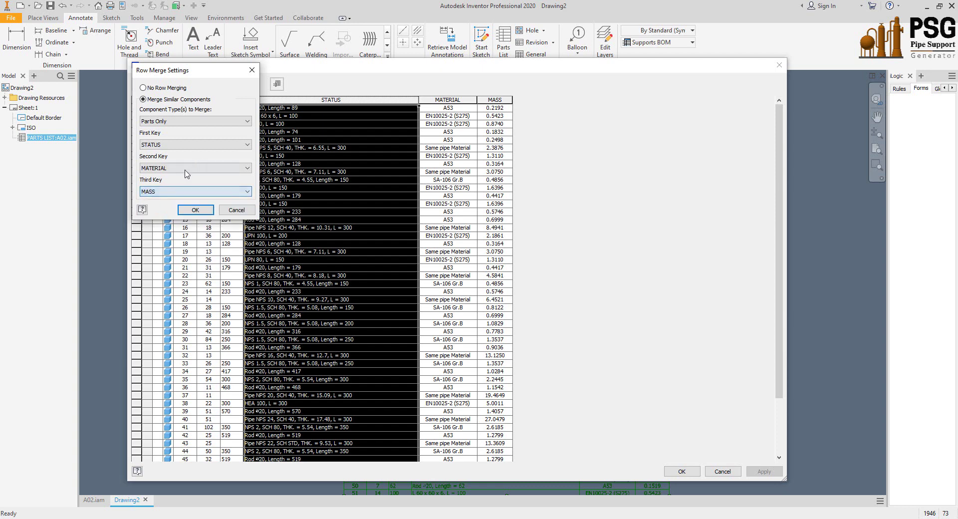
{"action": "left_click", "coordinate": [197, 210]}
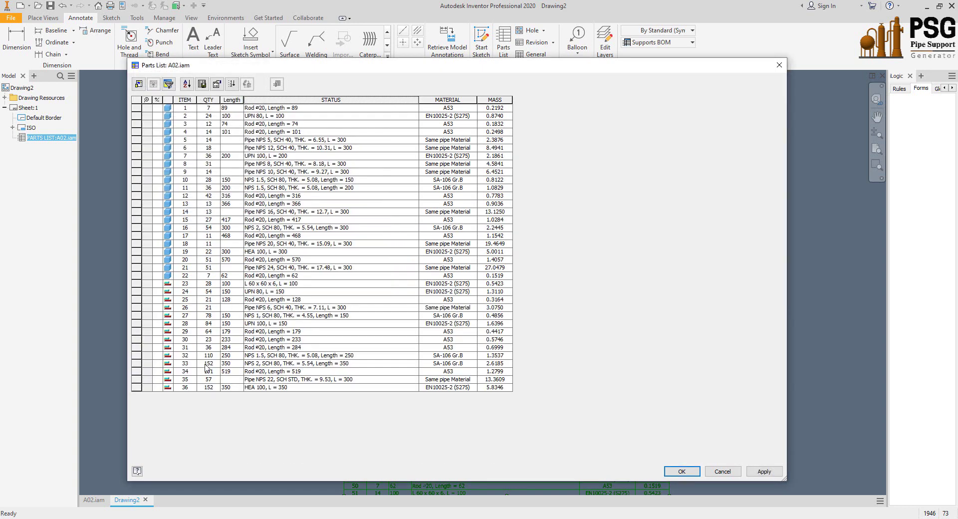
Sort the parts list by STATUS in ascending order and renumber its items to follow the new order.
{"action": "left_click", "coordinate": [259, 99]}
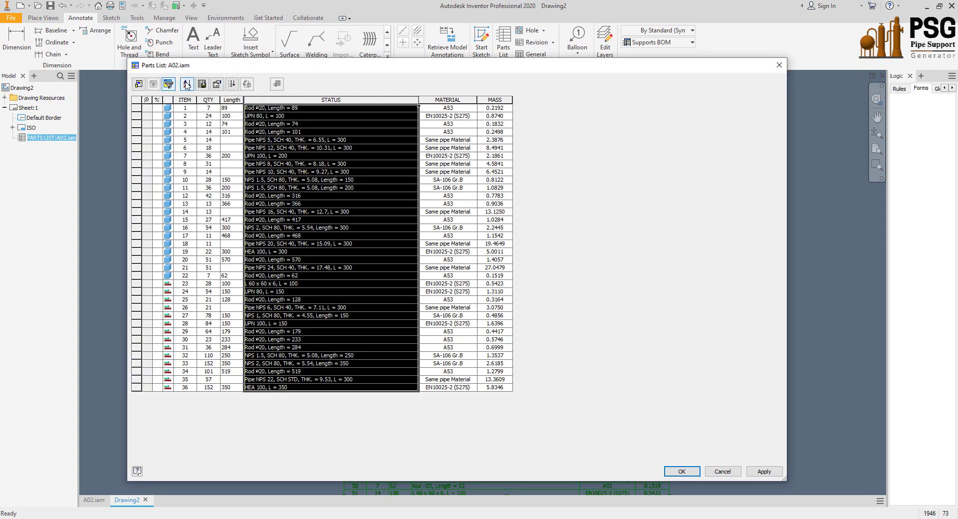
{"action": "left_click", "coordinate": [187, 83]}
{"action": "left_click", "coordinate": [434, 130]}
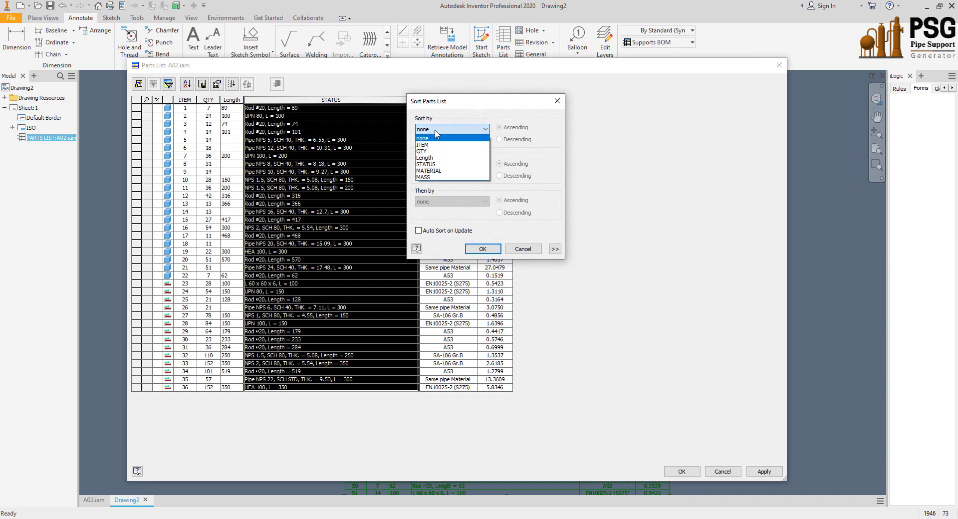
{"action": "left_click", "coordinate": [434, 165]}
{"action": "left_click", "coordinate": [472, 248]}
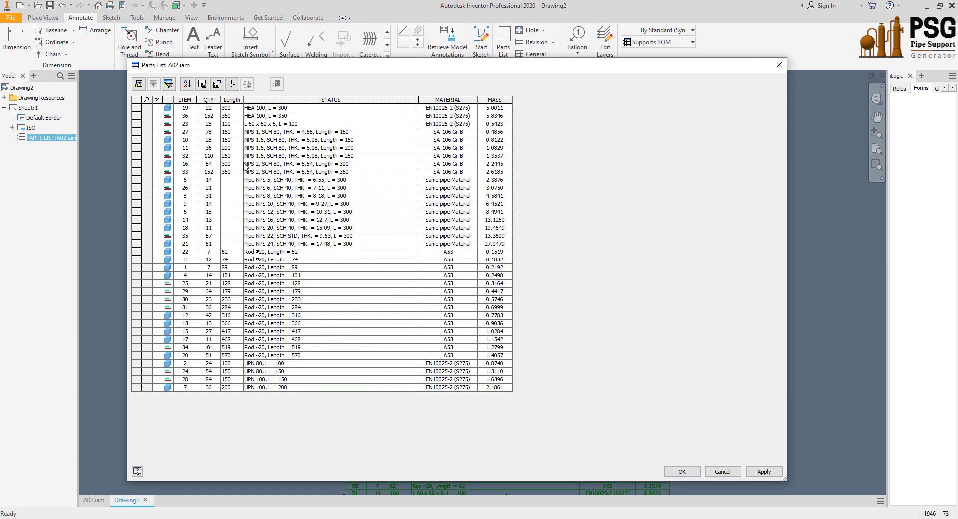
{"action": "left_click", "coordinate": [186, 100]}
{"action": "left_click", "coordinate": [232, 83]}
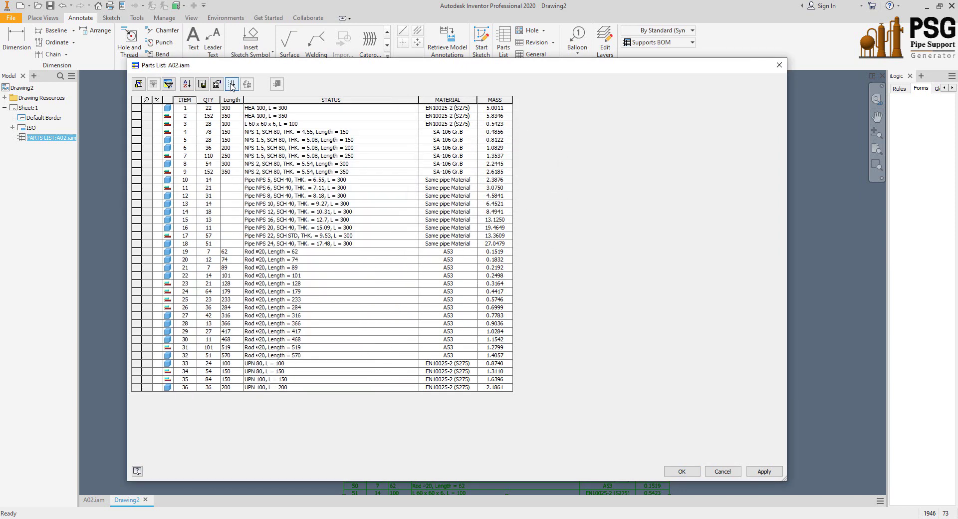
Check the HEA, L, pipe, rod and UPN row groups with their lengths, and accept the parts list edits.
{"action": "left_click_drag", "start_coordinate": [302, 118], "coordinate": [224, 110]}
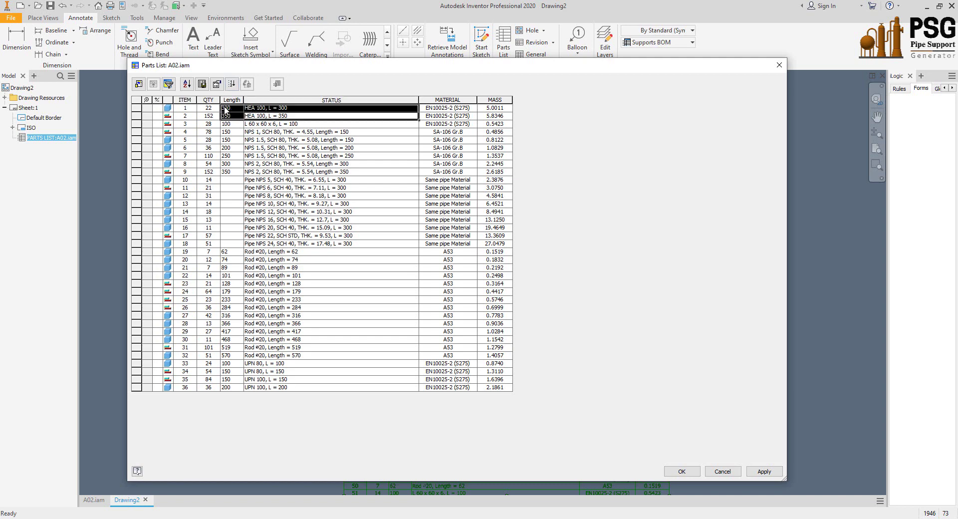
{"action": "double_click", "coordinate": [229, 115]}
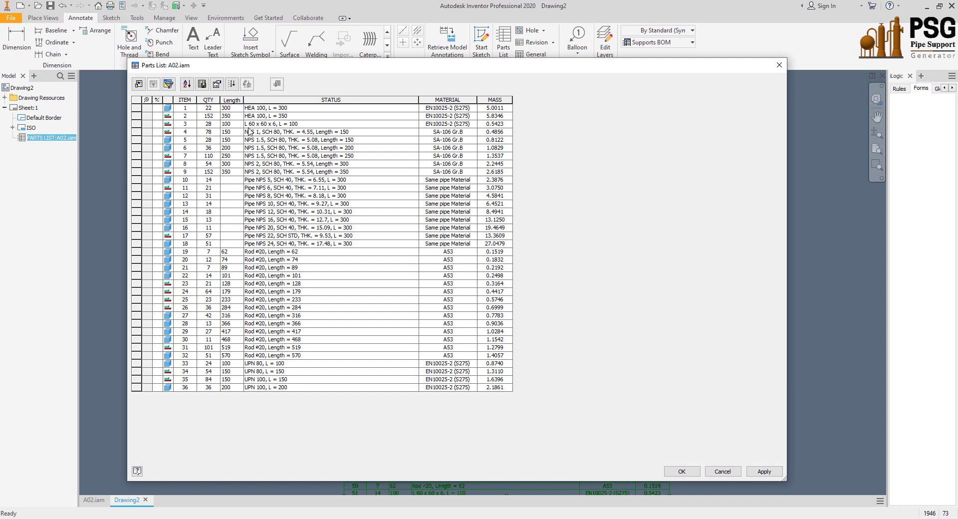
{"action": "left_click", "coordinate": [290, 127]}
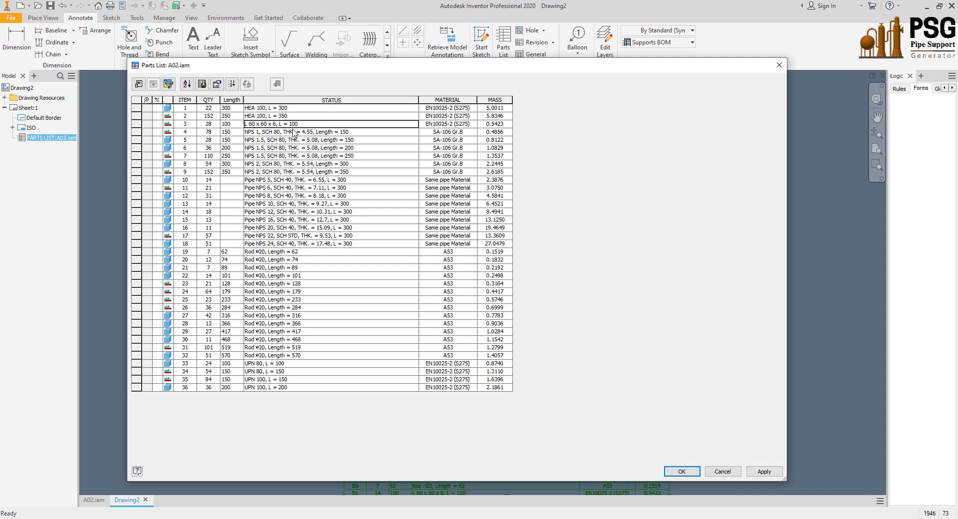
{"action": "left_click_drag", "start_coordinate": [254, 132], "coordinate": [383, 238]}
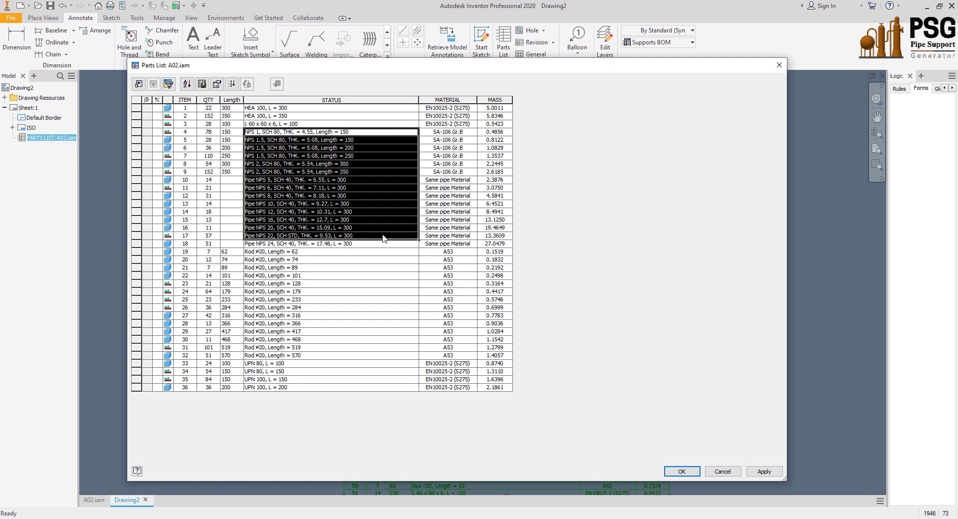
{"action": "left_click_drag", "start_coordinate": [248, 251], "coordinate": [390, 356]}
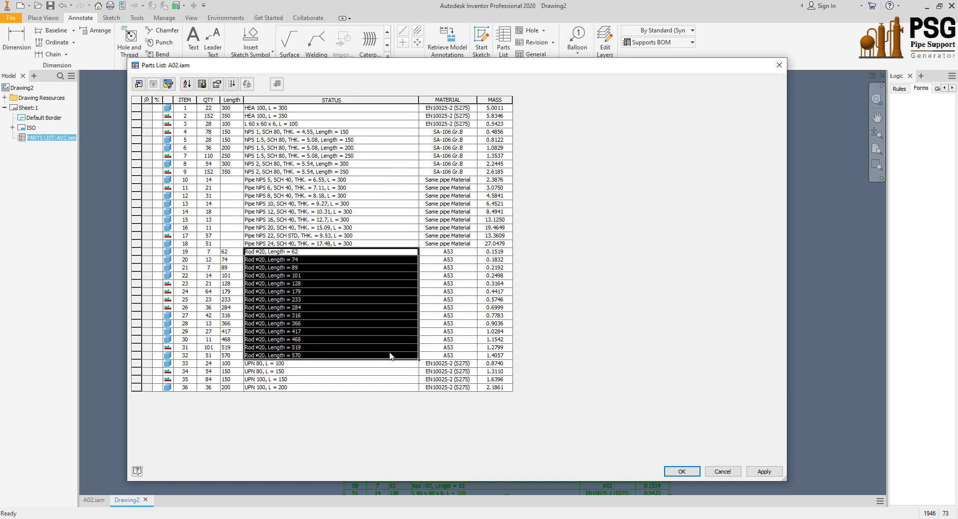
{"action": "left_click_drag", "start_coordinate": [226, 252], "coordinate": [233, 392]}
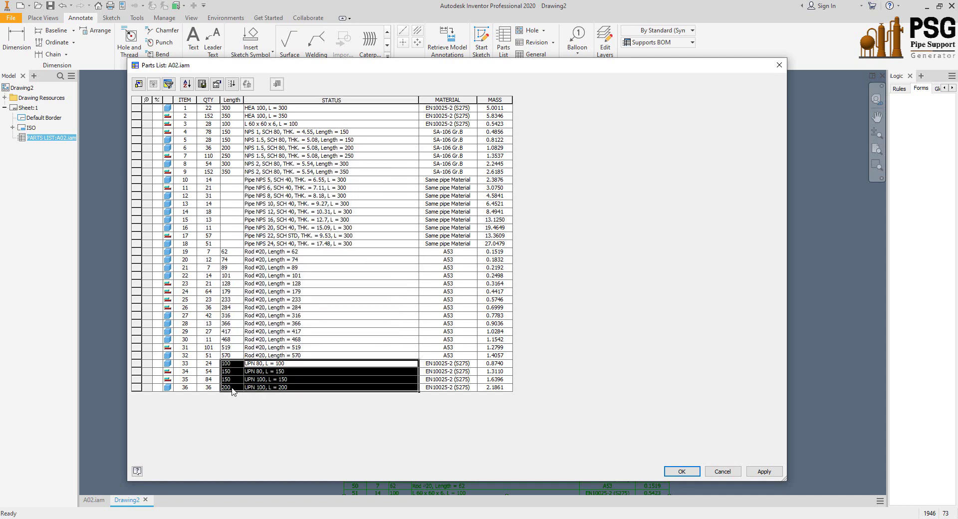
{"action": "left_click", "coordinate": [683, 471]}
Move the parts list slightly toward the sheet's upper-left corner.
{"action": "scroll", "coordinate": [510, 277], "scroll_direction": "up", "scroll_amount": 5}
{"action": "key", "text": "Home"}
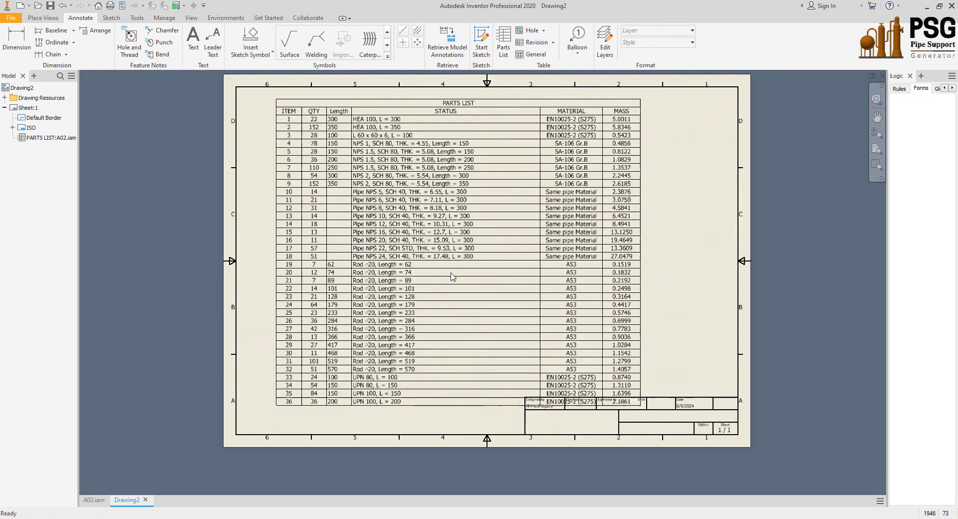
{"action": "left_click", "coordinate": [493, 178]}
{"action": "left_click_drag", "start_coordinate": [451, 115], "coordinate": [443, 111]}
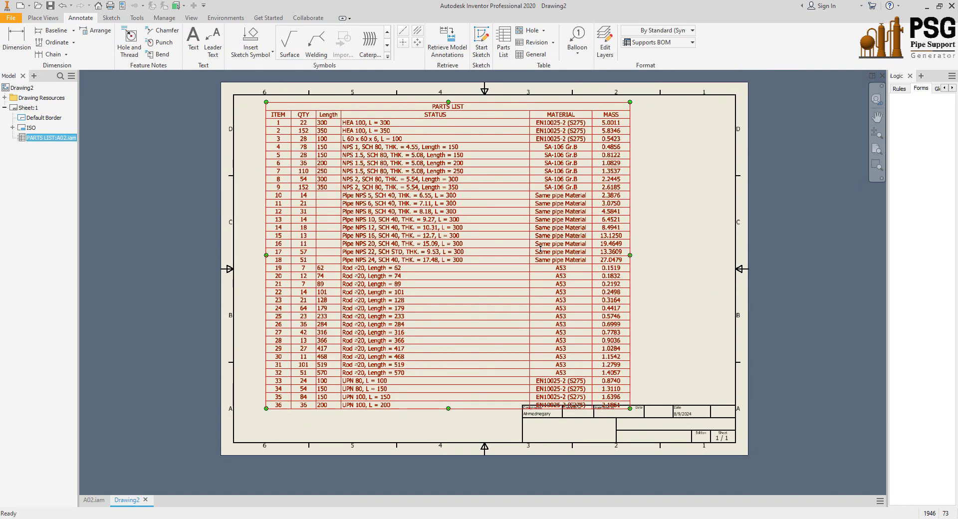
Open the parts list, copy the QTY and Length cells of the two HEA 100 rows, and close the list.
{"action": "scroll", "coordinate": [323, 124], "scroll_direction": "up", "scroll_amount": 5}
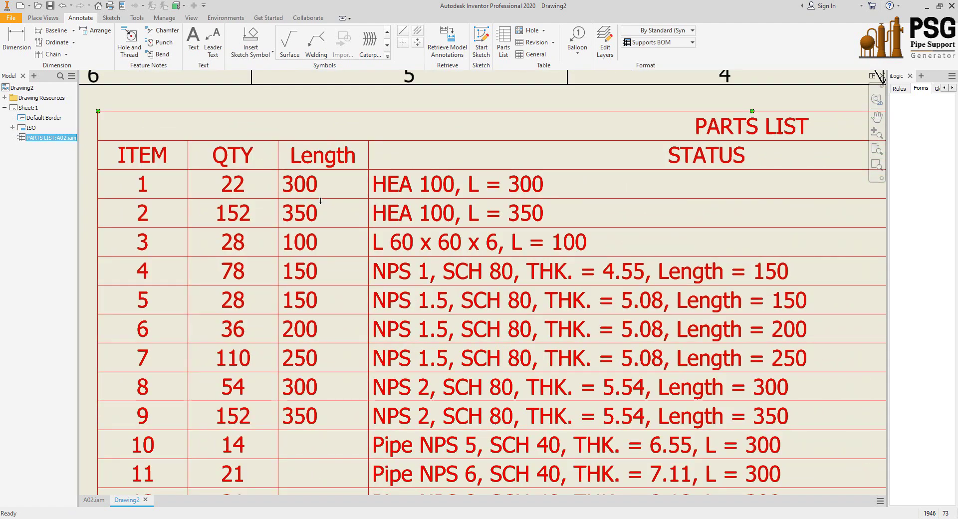
{"action": "double_click", "coordinate": [319, 205]}
{"action": "left_click_drag", "start_coordinate": [210, 111], "coordinate": [232, 120]}
{"action": "key", "text": "ctrl+c"}
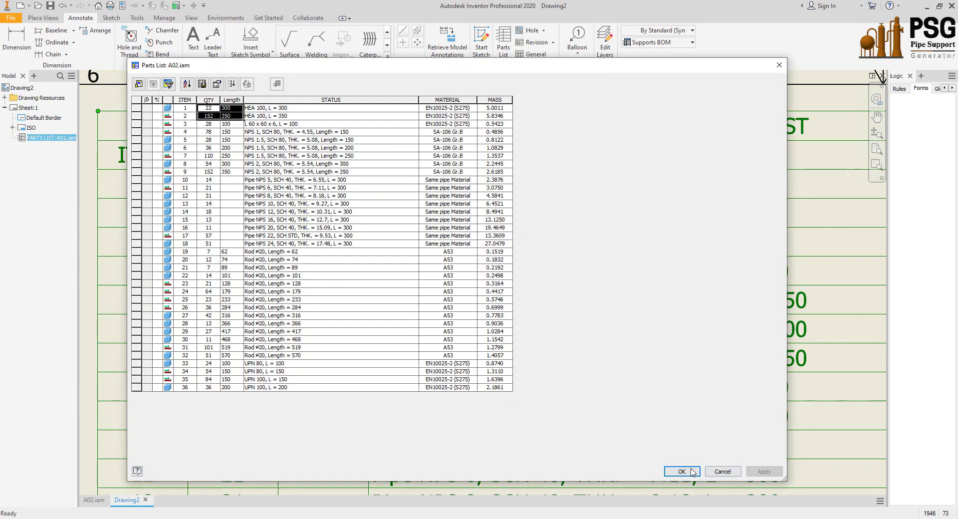
{"action": "left_click", "coordinate": [681, 471]}
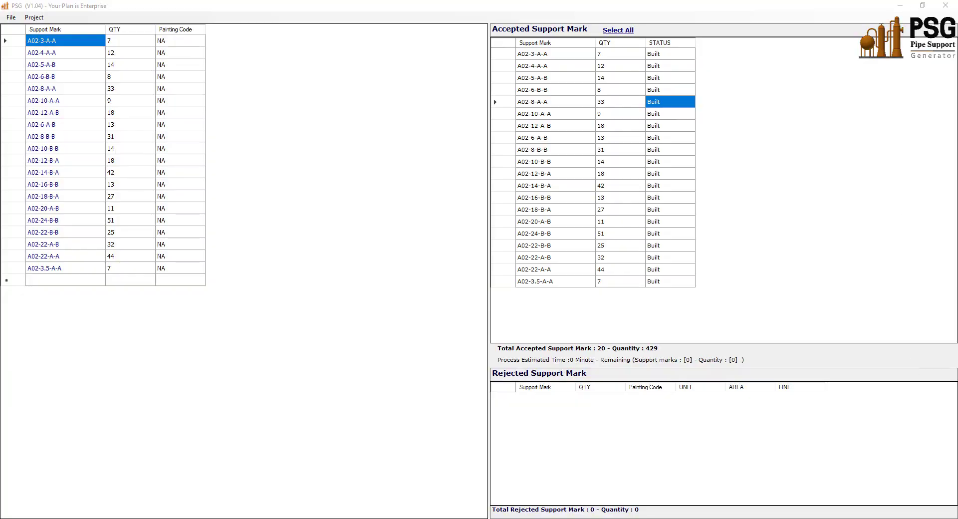
Switch to the ODN Calculator on the desktop and paste the copied HEA 100 values into its length and quantity table.
{"action": "left_click", "coordinate": [765, 479]}
{"action": "left_click", "coordinate": [641, 166]}
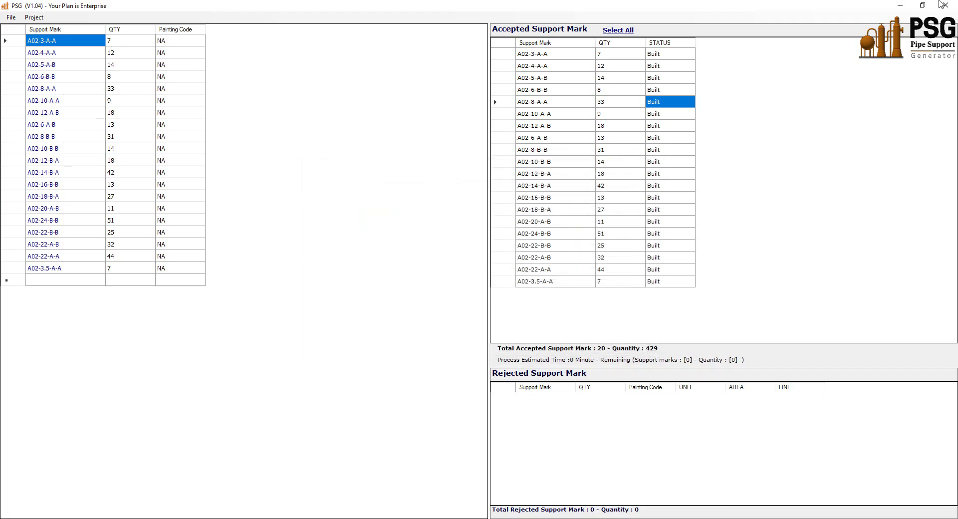
{"action": "left_click", "coordinate": [941, 4]}
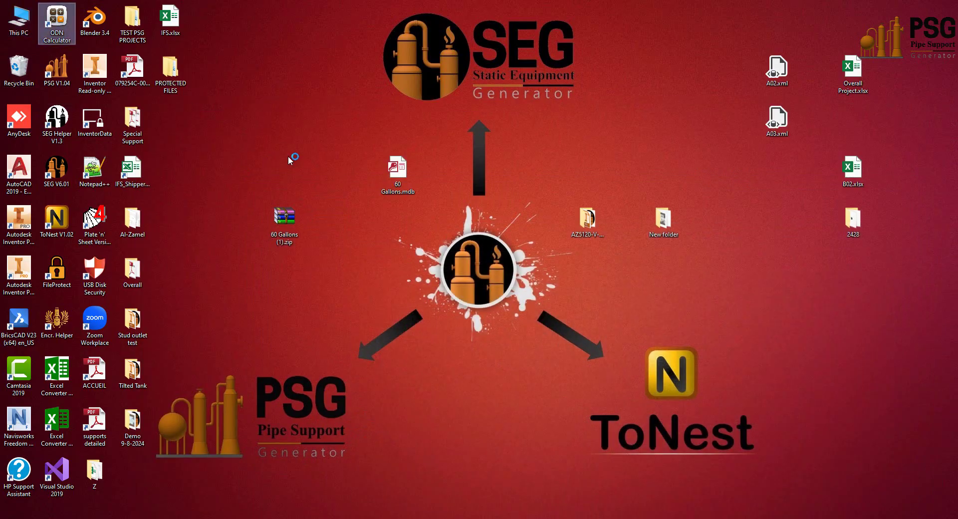
{"action": "right_click", "coordinate": [413, 171]}
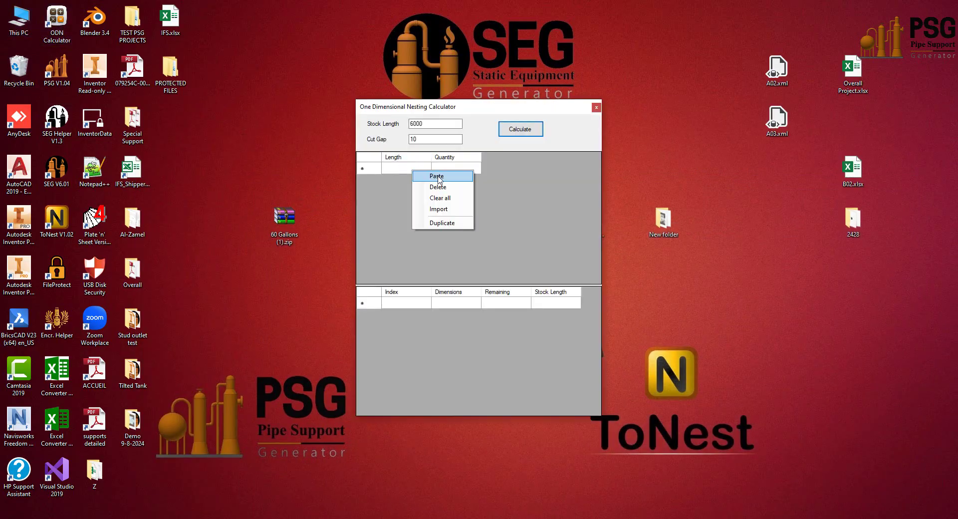
{"action": "left_click", "coordinate": [439, 177]}
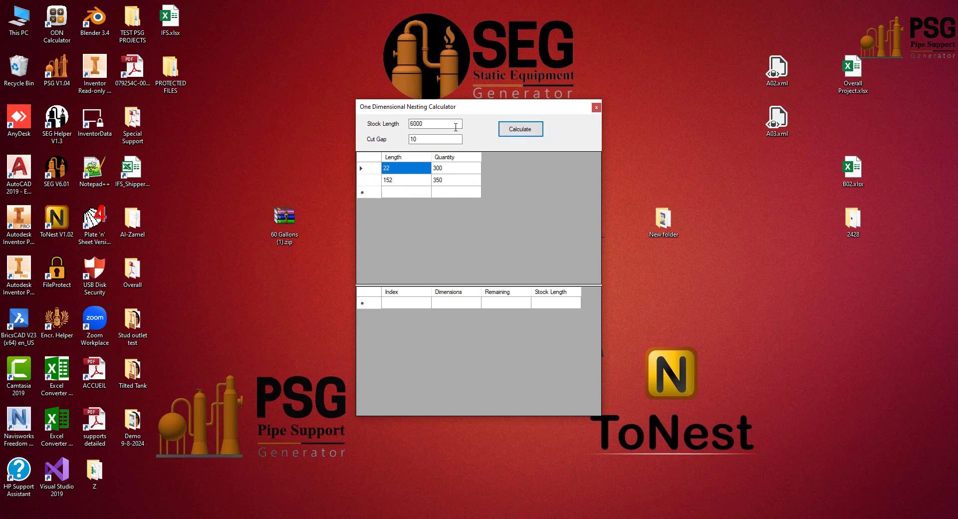
Set the cut gap to 5 and calculate the nesting for a stock length of 6000.
{"action": "double_click", "coordinate": [424, 123]}
{"action": "double_click", "coordinate": [421, 138]}
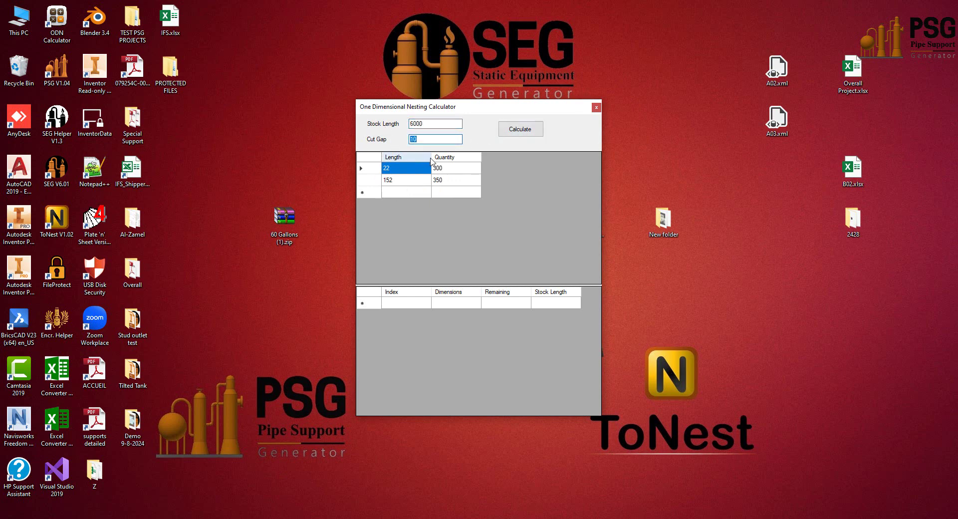
{"action": "type", "text": "5"}
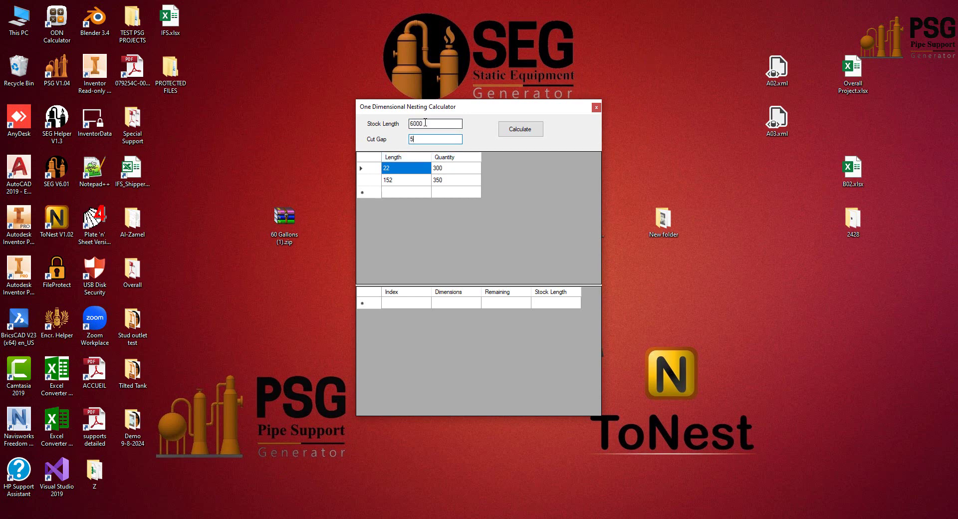
{"action": "left_click", "coordinate": [530, 134]}
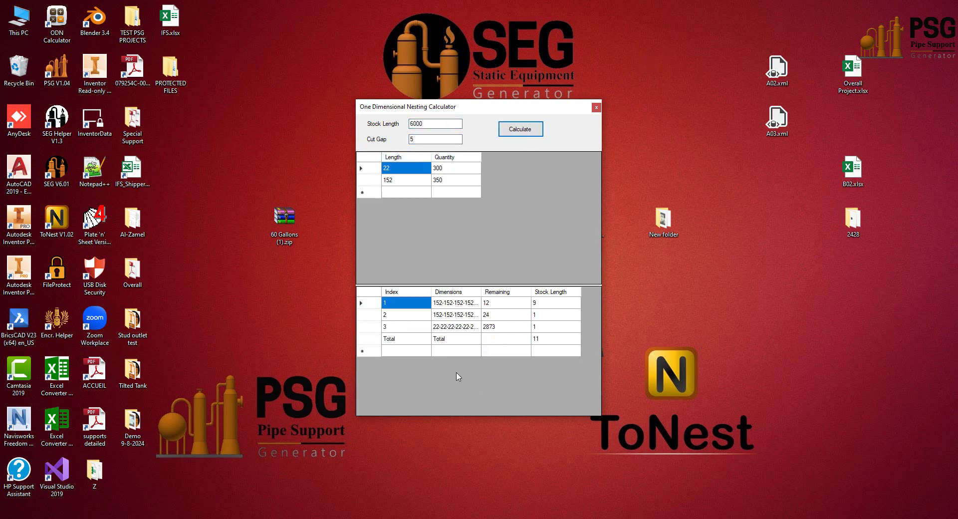
Examine the nesting result's stock total, full cut dimensions and remaining lengths in a widened table, and close the calculator.
{"action": "left_click", "coordinate": [537, 341]}
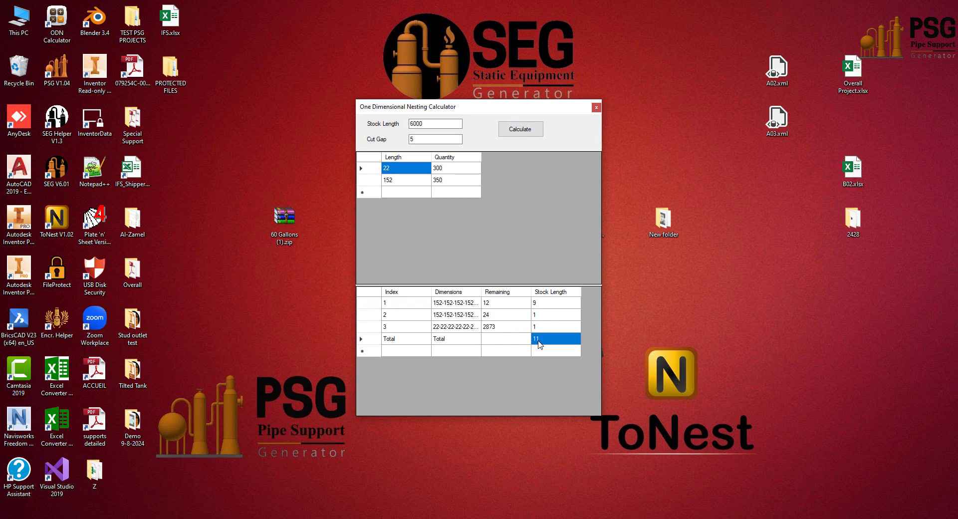
{"action": "double_click", "coordinate": [481, 291]}
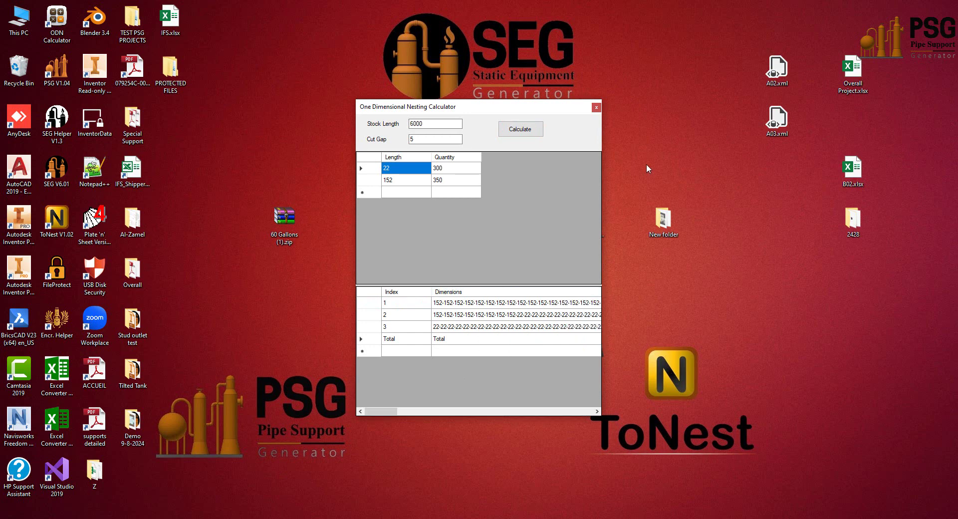
{"action": "left_click_drag", "start_coordinate": [602, 338], "coordinate": [741, 337]}
{"action": "right_click", "coordinate": [509, 312]}
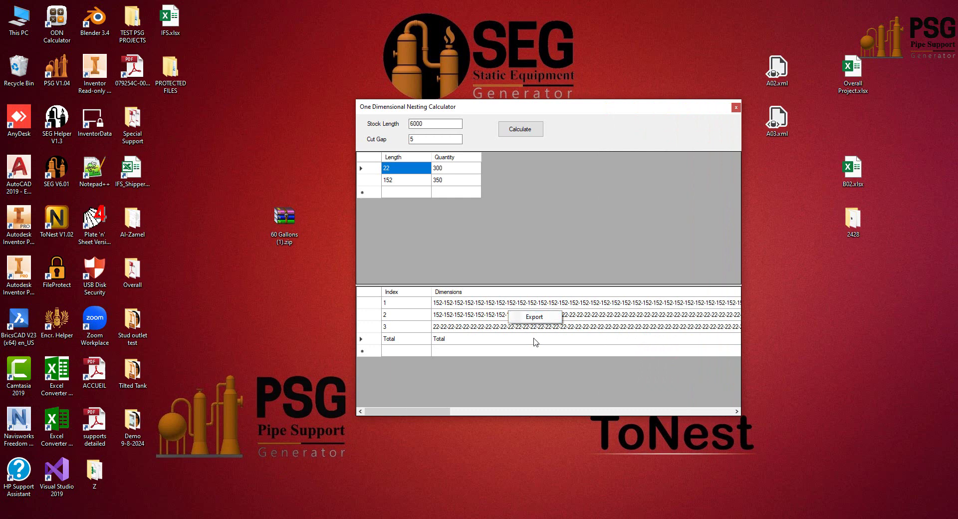
{"action": "left_click", "coordinate": [533, 318]}
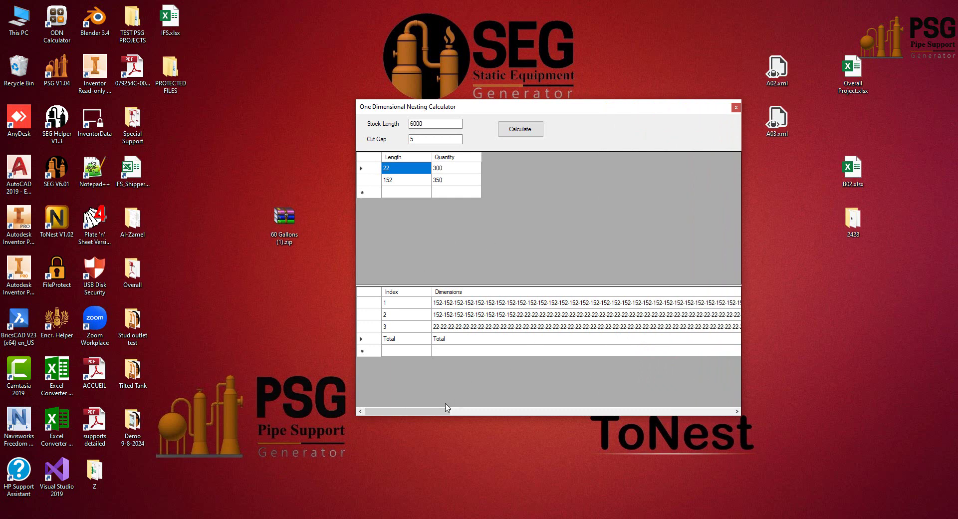
{"action": "left_click_drag", "start_coordinate": [447, 407], "coordinate": [696, 408]}
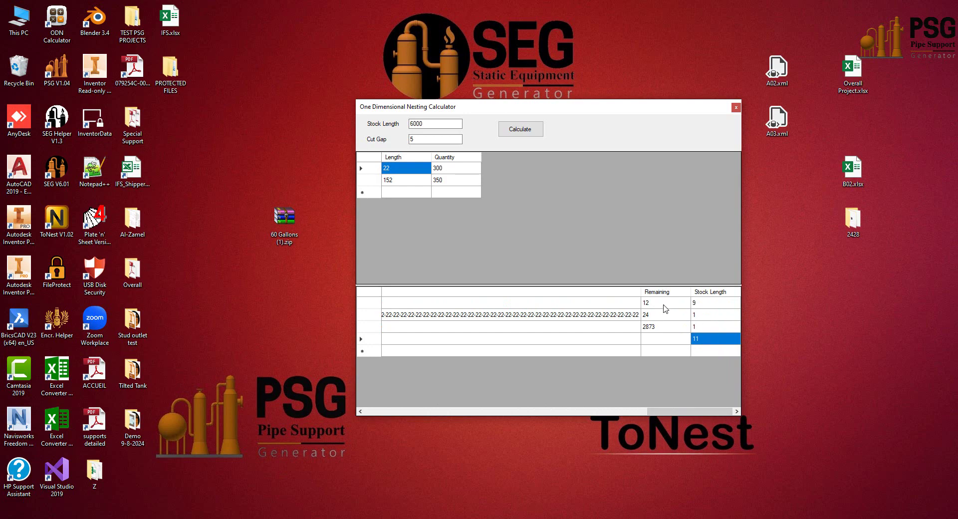
{"action": "left_click_drag", "start_coordinate": [663, 304], "coordinate": [659, 315]}
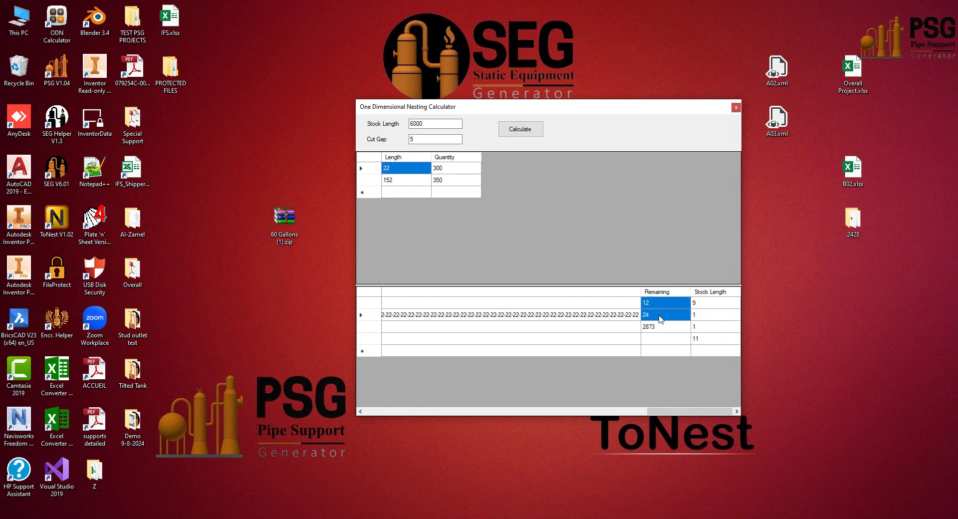
{"action": "left_click", "coordinate": [736, 108]}
Switch back to the Inventor drawing, copy the QTY and Length cells of all Rod ø20 rows in the parts list, and close the list.
{"action": "left_click", "coordinate": [733, 518]}
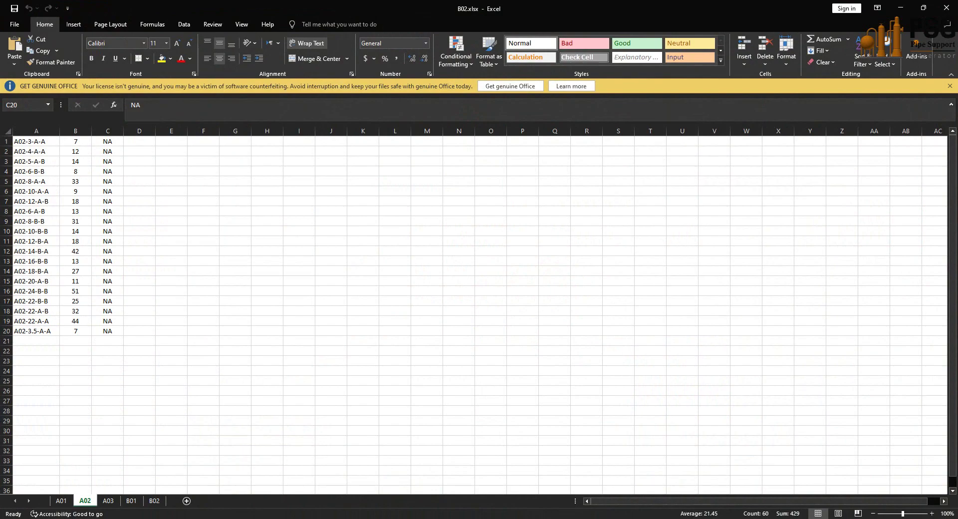
{"action": "left_click", "coordinate": [733, 518]}
{"action": "scroll", "coordinate": [291, 276], "scroll_direction": "down", "scroll_amount": 5}
{"action": "mouse_move", "coordinate": [324, 249]}
{"action": "middle_mouse_down"}
{"action": "mouse_move", "coordinate": [325, 229]}
{"action": "mouse_move", "coordinate": [349, 223]}
{"action": "mouse_move", "coordinate": [350, 110]}
{"action": "middle_mouse_up"}
{"action": "scroll", "coordinate": [323, 216], "scroll_direction": "up", "scroll_amount": 4}
{"action": "middle_click_drag", "start_coordinate": [322, 170], "coordinate": [327, 175]}
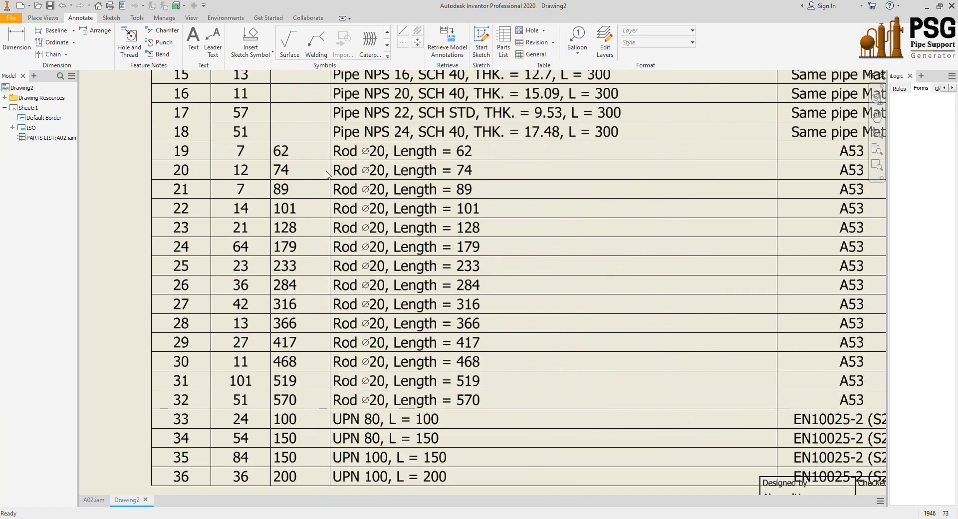
{"action": "double_click", "coordinate": [304, 161]}
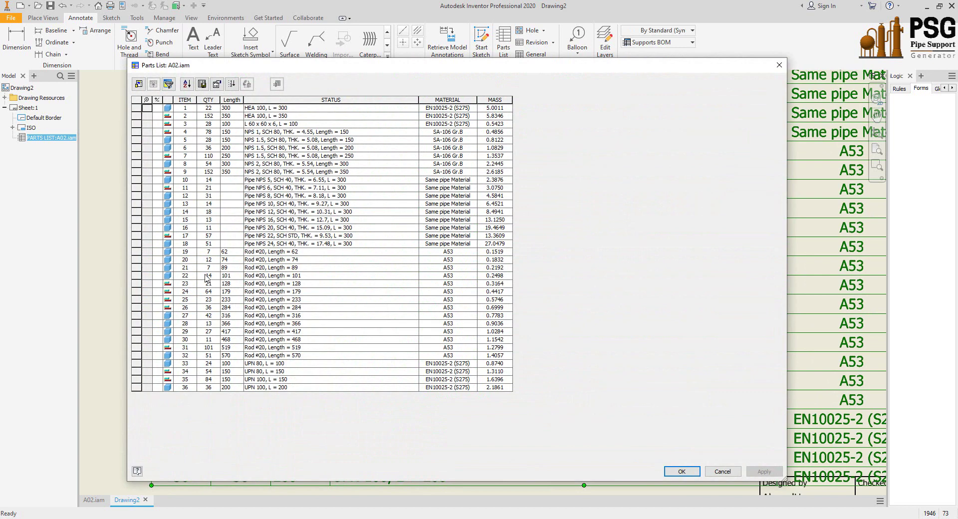
{"action": "left_click_drag", "start_coordinate": [232, 322], "coordinate": [238, 357]}
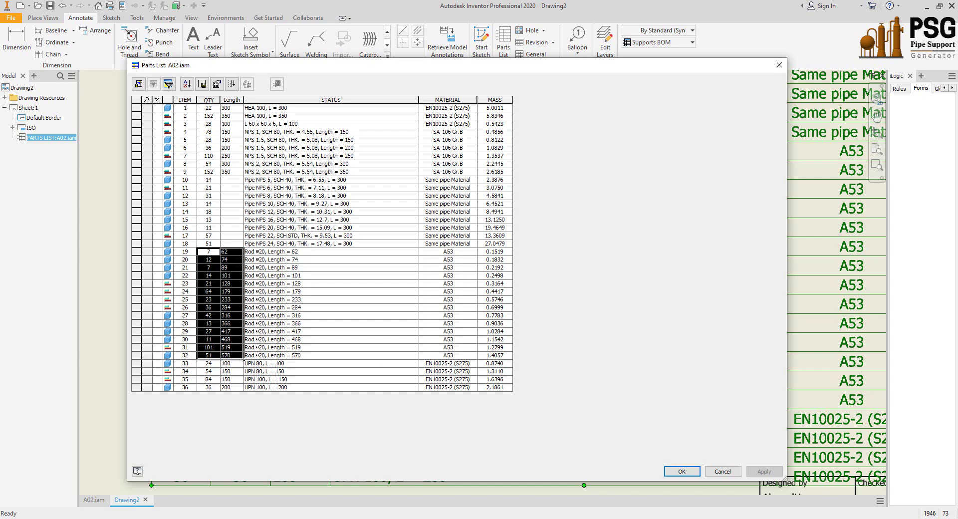
{"action": "left_click", "coordinate": [723, 472]}
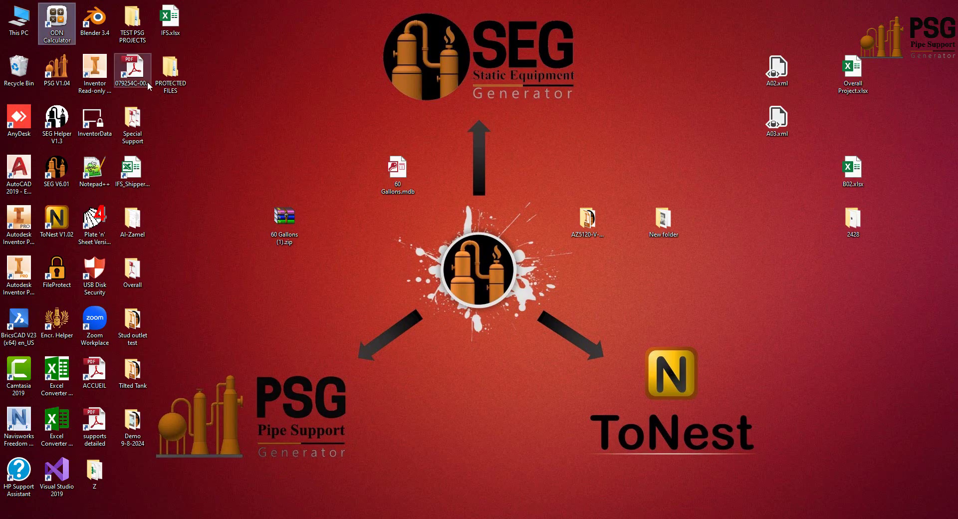
Reopen the ODN Calculator and paste the copied rod values into its length and quantity table.
{"action": "double_click", "coordinate": [57, 22]}
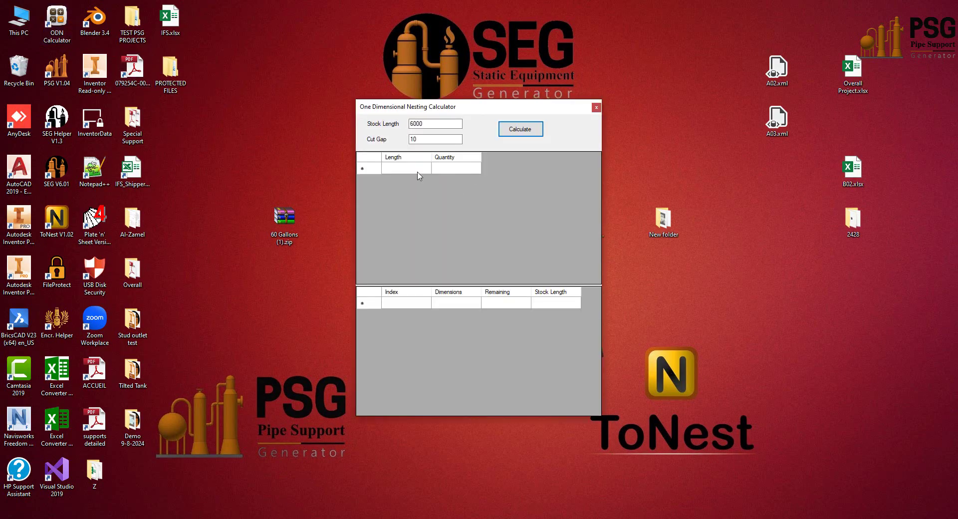
{"action": "right_click", "coordinate": [418, 175]}
{"action": "left_click", "coordinate": [439, 180]}
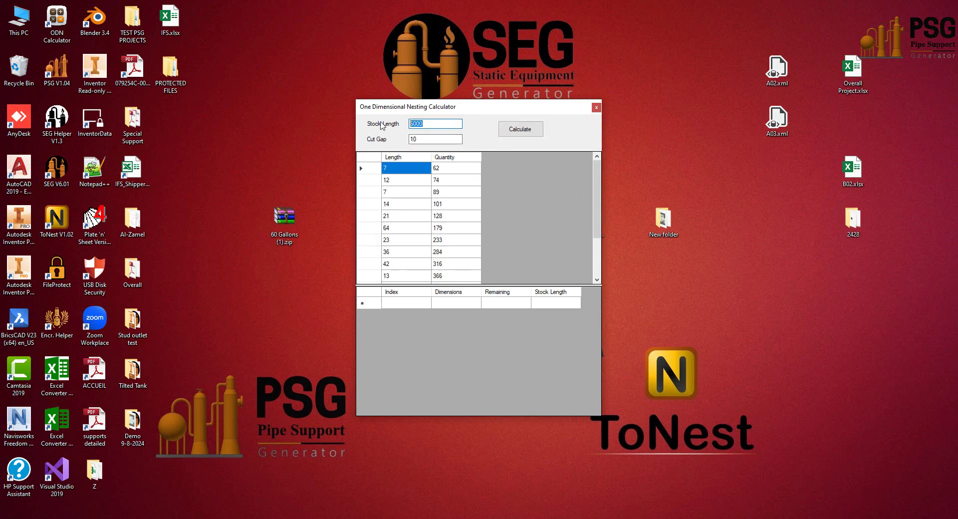
Set the stock length to 12000 and the cut gap to 5, and start the nesting calculation.
{"action": "type", "text": "12"}
{"action": "key", "text": "Tab"}
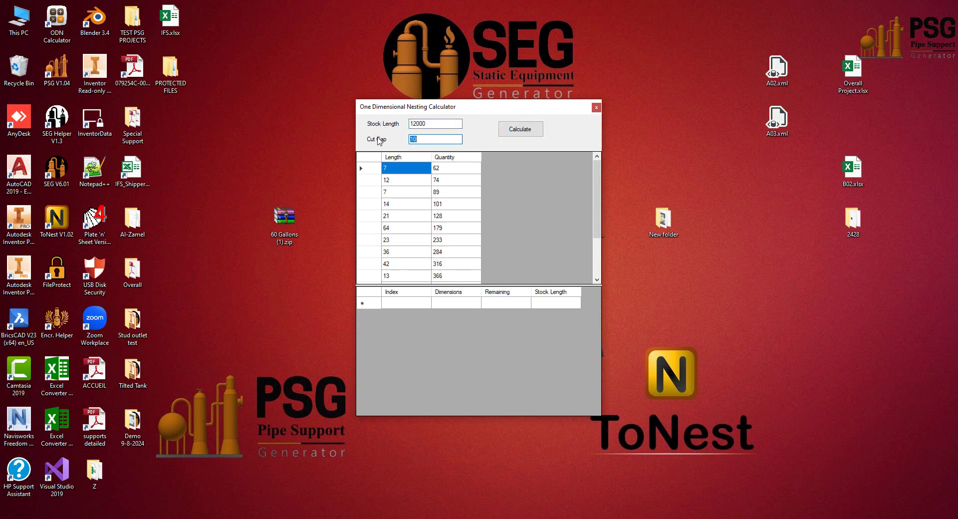
{"action": "left_click", "coordinate": [514, 133]}
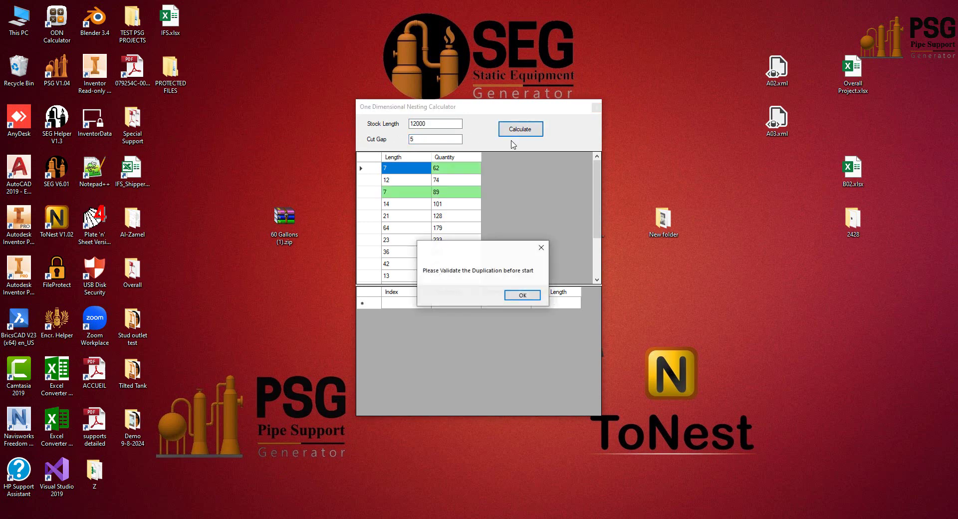
{"action": "left_click", "coordinate": [518, 298]}
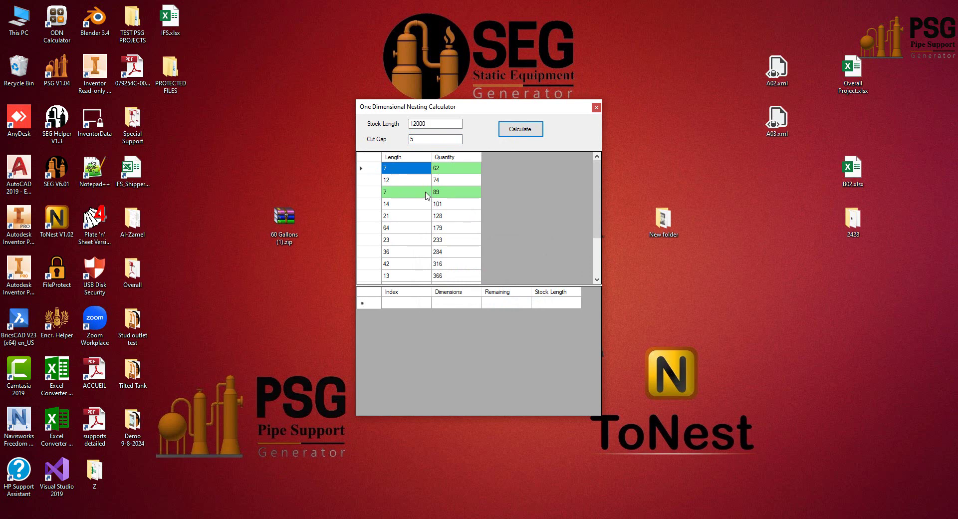
Merge the duplicate length rows in the input table and calculate the rod nesting again.
{"action": "right_click", "coordinate": [410, 193]}
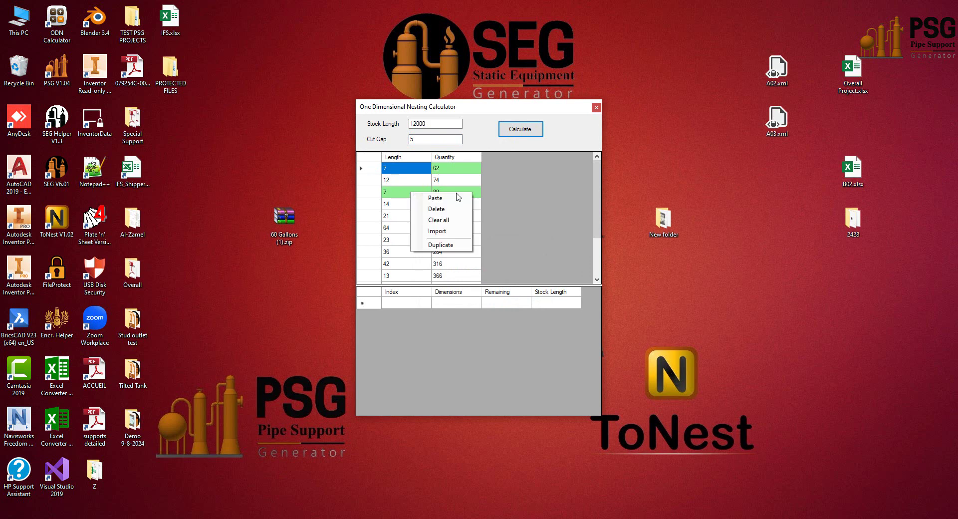
{"action": "left_click", "coordinate": [452, 245]}
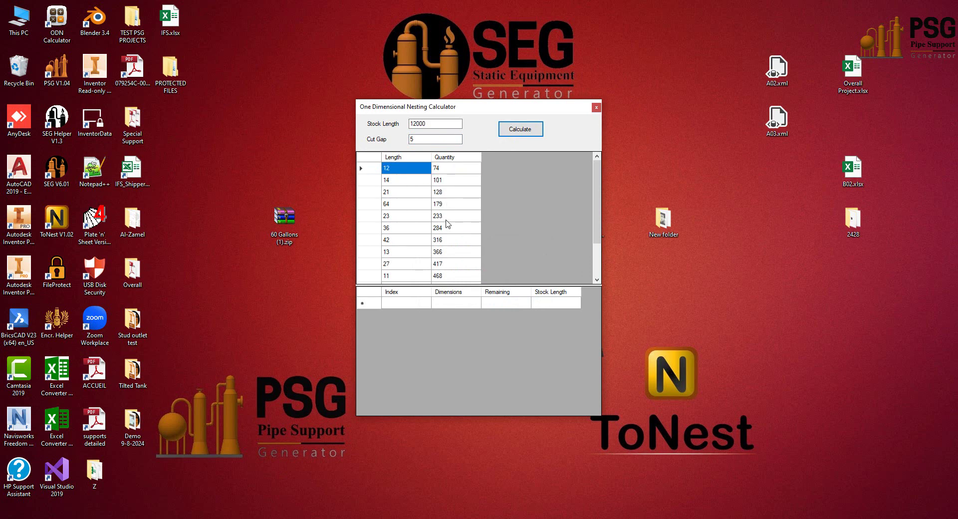
{"action": "left_click", "coordinate": [518, 133]}
Check the rod nesting result's remaining lengths and stock total, and close the calculator.
{"action": "scroll", "coordinate": [547, 350], "scroll_direction": "down", "scroll_amount": 2}
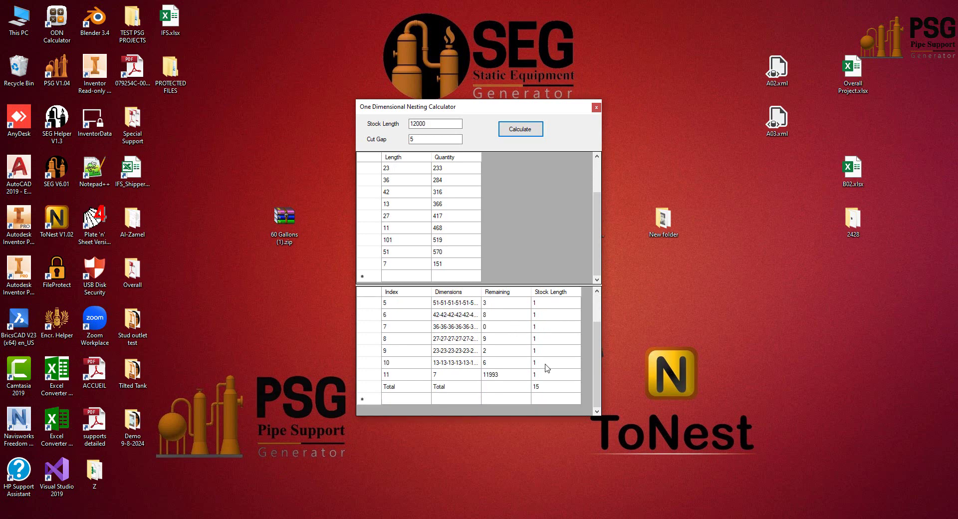
{"action": "left_click", "coordinate": [549, 391]}
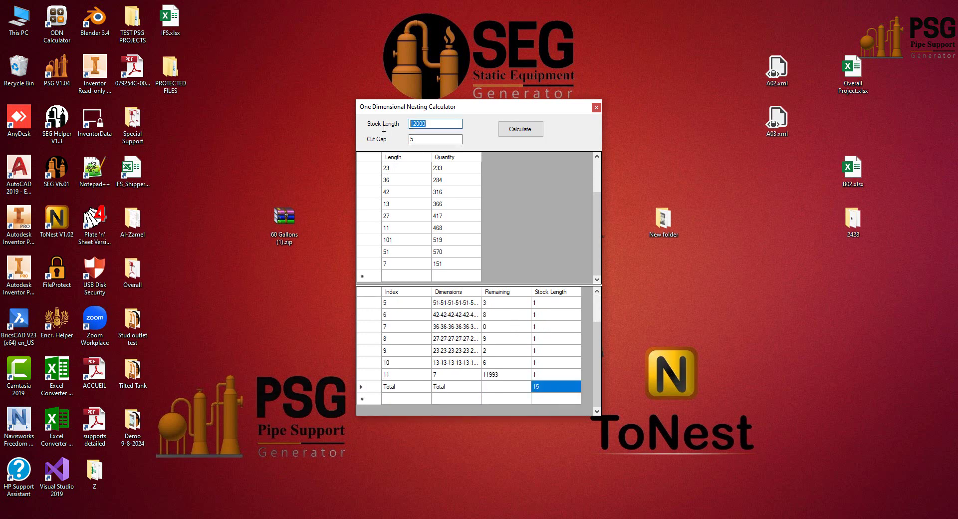
{"action": "left_click", "coordinate": [596, 107]}
Switch to PSG, open the Drawing Collector, and start collecting the drawings of the A02 supports.
{"action": "left_click", "coordinate": [499, 518]}
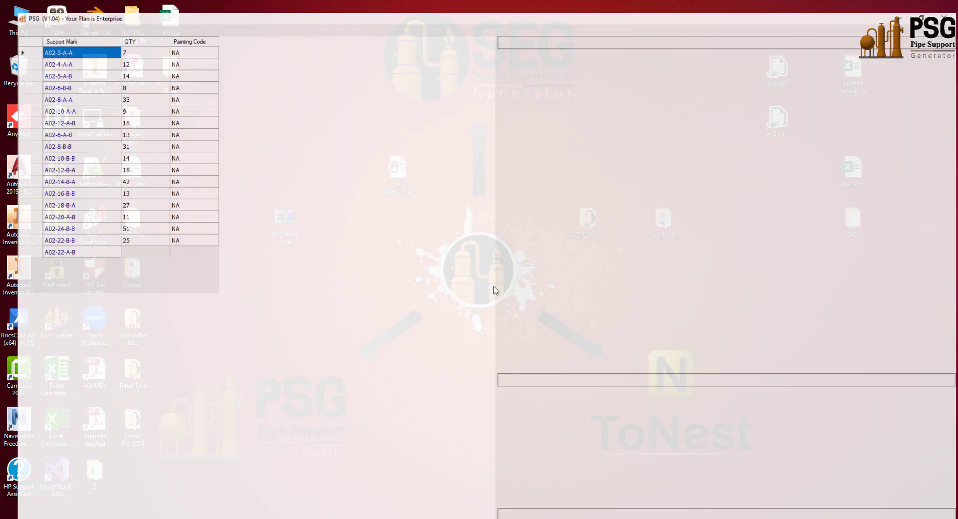
{"action": "left_click", "coordinate": [34, 17]}
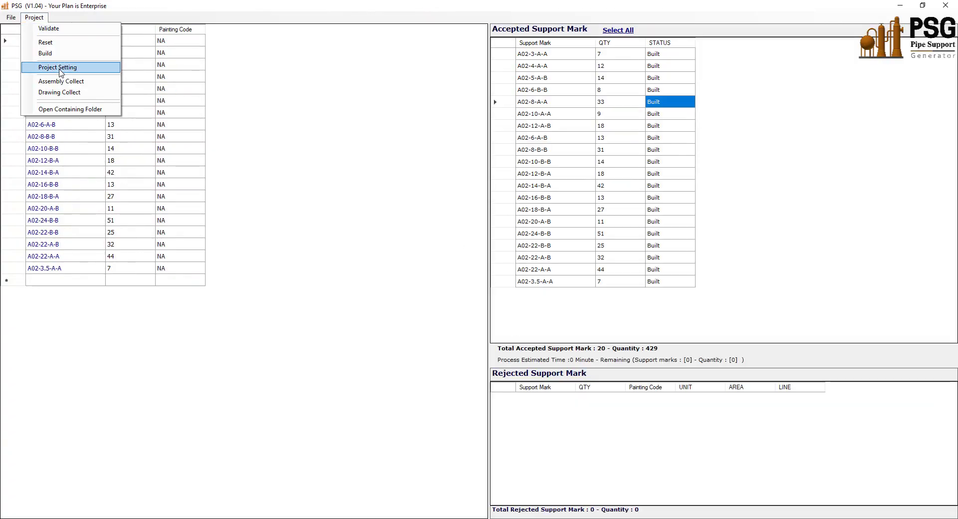
{"action": "left_click", "coordinate": [65, 93]}
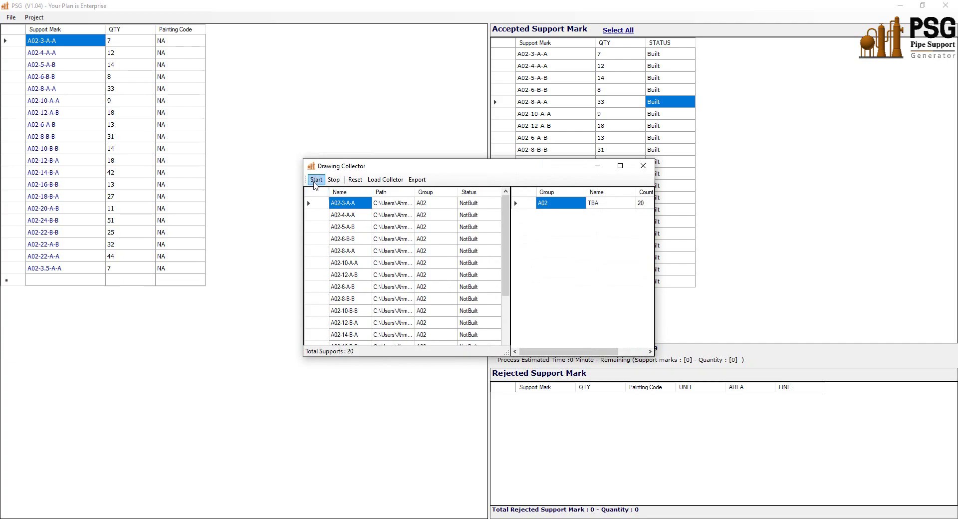
{"action": "left_click", "coordinate": [315, 180]}
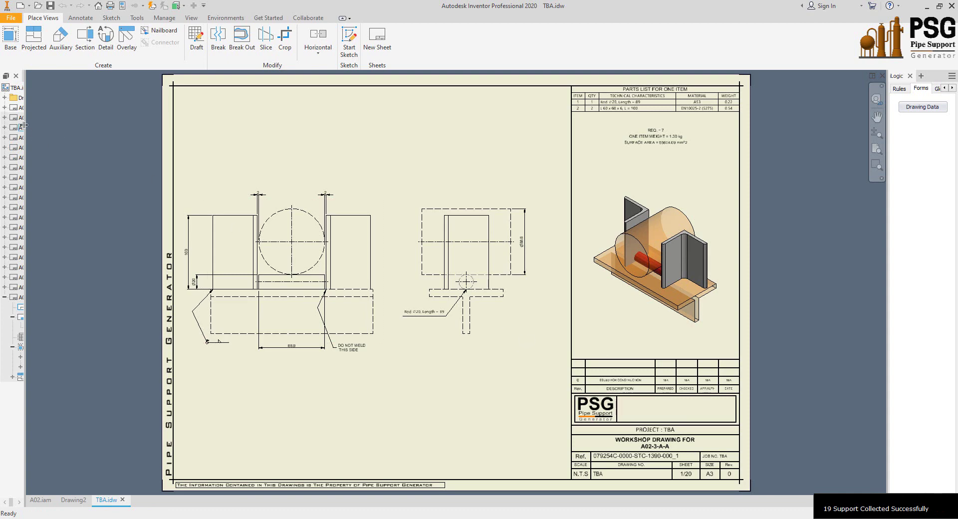
Widen the model browser, collapse the last sheet's node, browse sheets A02-4-A-A through A02-20-A-B, and check the title block's sheet number.
{"action": "left_click_drag", "start_coordinate": [25, 125], "coordinate": [145, 125]}
{"action": "left_click", "coordinate": [4, 297]}
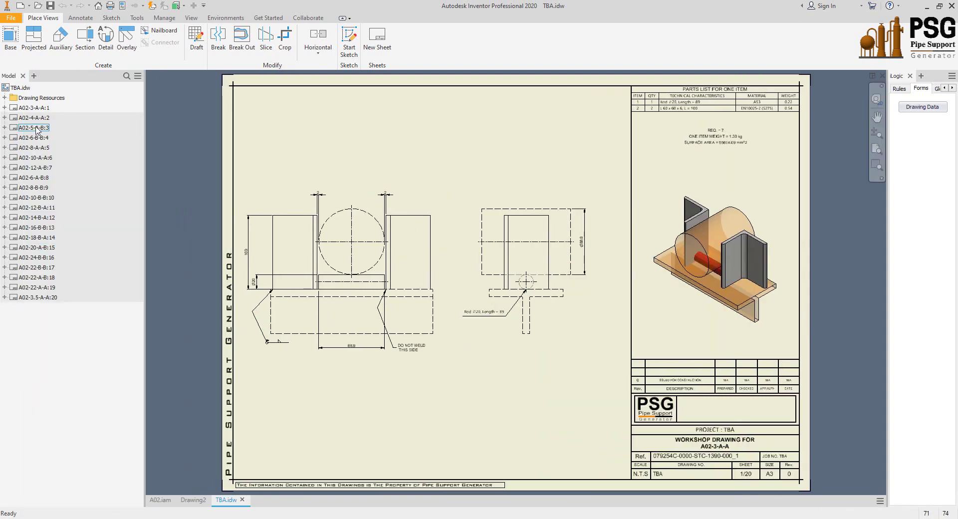
{"action": "left_click", "coordinate": [37, 118]}
{"action": "left_click", "coordinate": [35, 127]}
{"action": "left_click", "coordinate": [36, 138]}
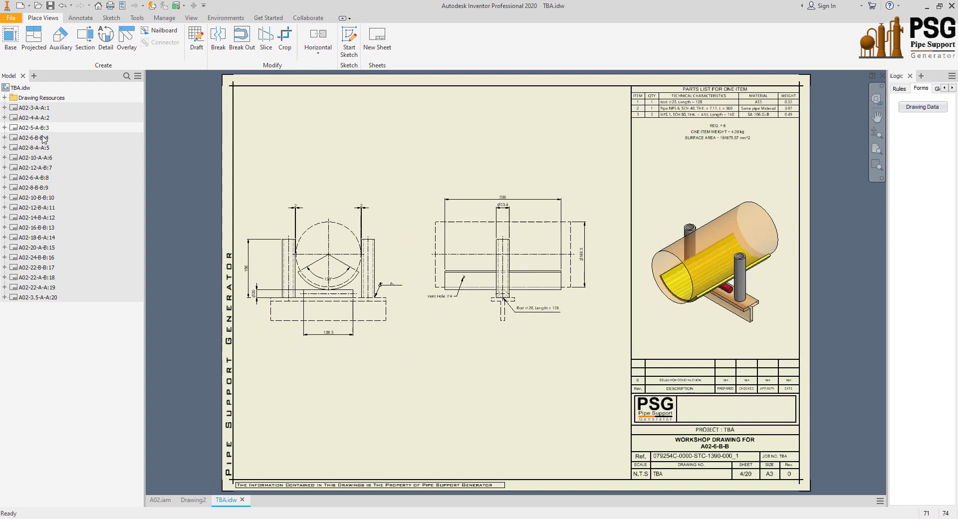
{"action": "left_click", "coordinate": [40, 148]}
{"action": "left_click", "coordinate": [35, 167]}
{"action": "left_click", "coordinate": [34, 187]}
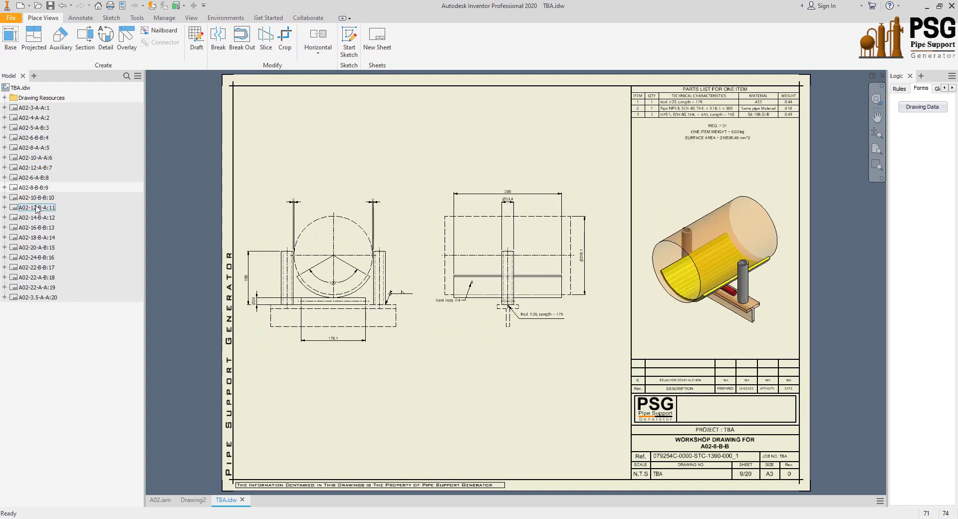
{"action": "left_click", "coordinate": [36, 208]}
{"action": "left_click", "coordinate": [37, 252]}
{"action": "scroll", "coordinate": [633, 376], "scroll_direction": "up", "scroll_amount": 10}
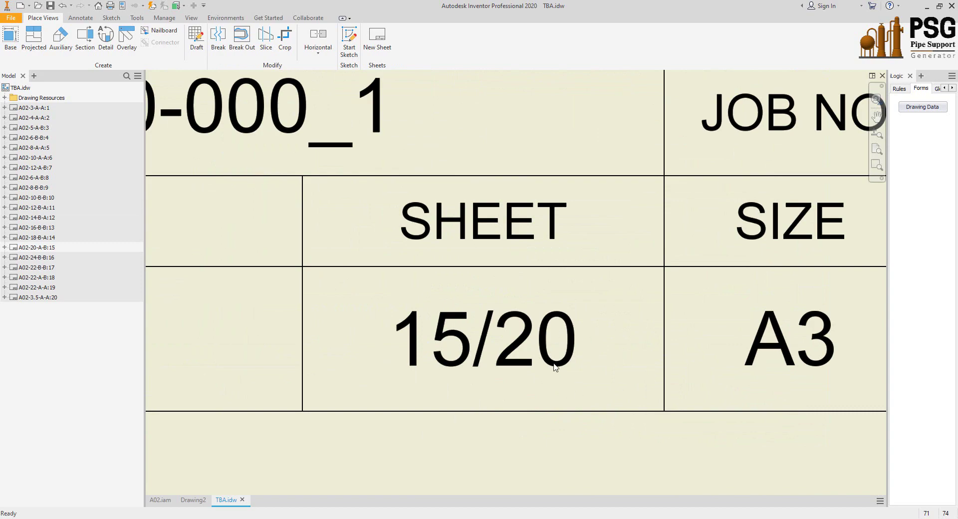
{"action": "scroll", "coordinate": [549, 359], "scroll_direction": "down", "scroll_amount": 6}
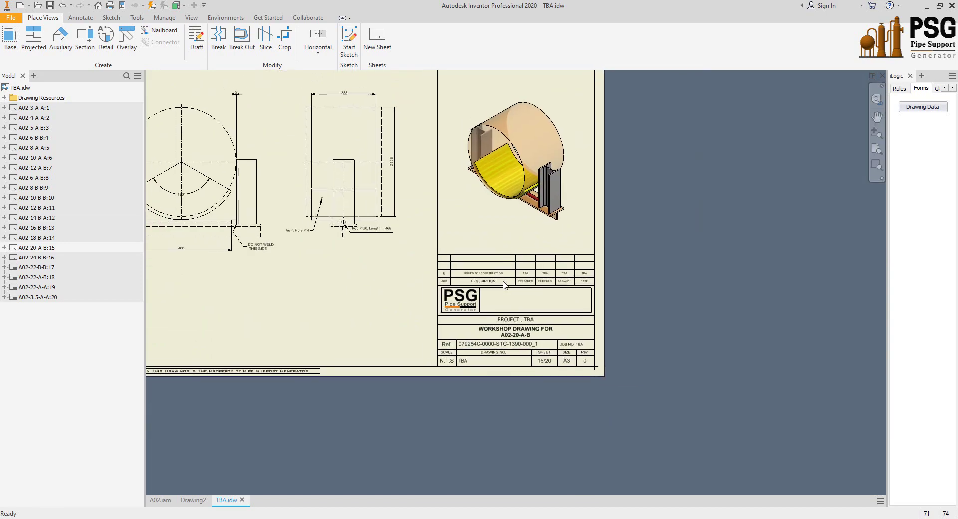
{"action": "key", "text": "Home"}
Open sheet A02-3.5-A-A:20 and examine its isometric view and the support name in its title block.
{"action": "double_click", "coordinate": [39, 298]}
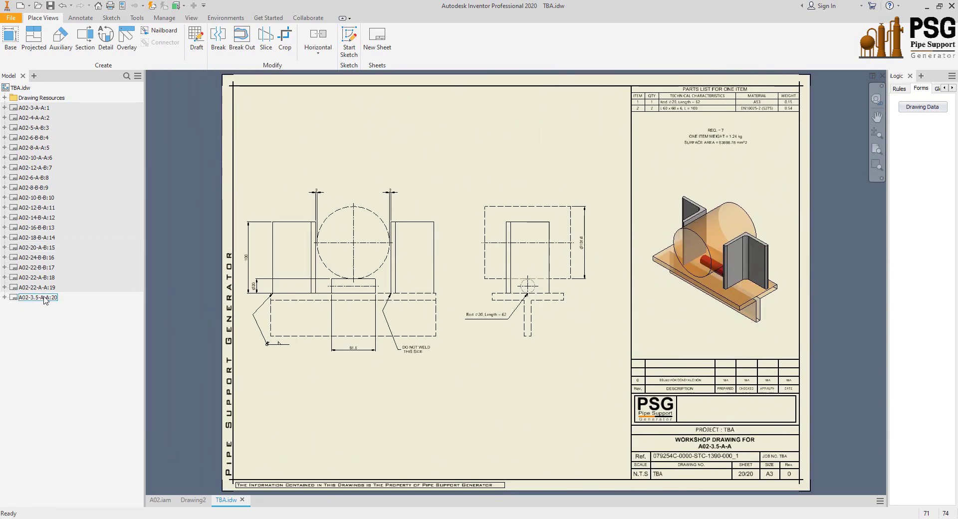
{"action": "scroll", "coordinate": [711, 127], "scroll_direction": "up", "scroll_amount": 5}
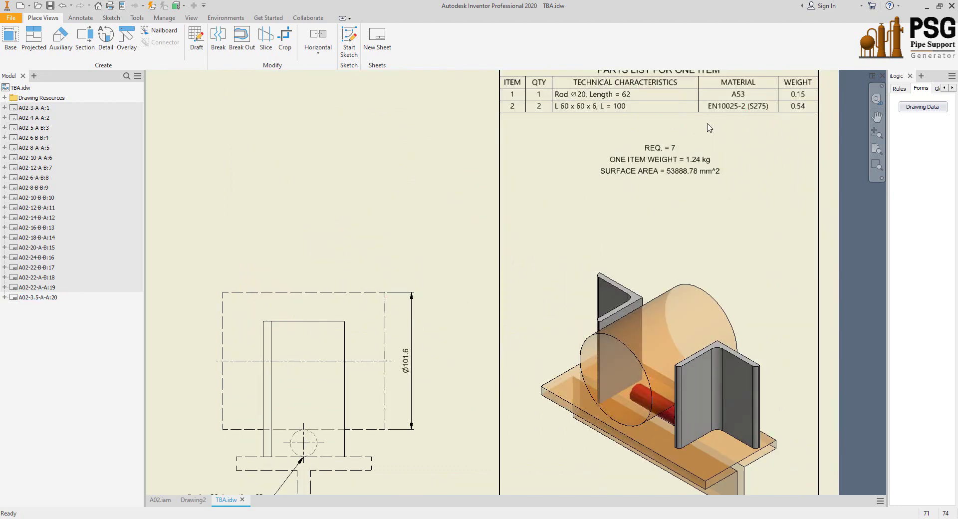
{"action": "scroll", "coordinate": [473, 303], "scroll_direction": "down", "scroll_amount": 3}
{"action": "middle_click_drag", "start_coordinate": [473, 303], "coordinate": [551, 22]}
{"action": "scroll", "coordinate": [511, 95], "scroll_direction": "down", "scroll_amount": 3}
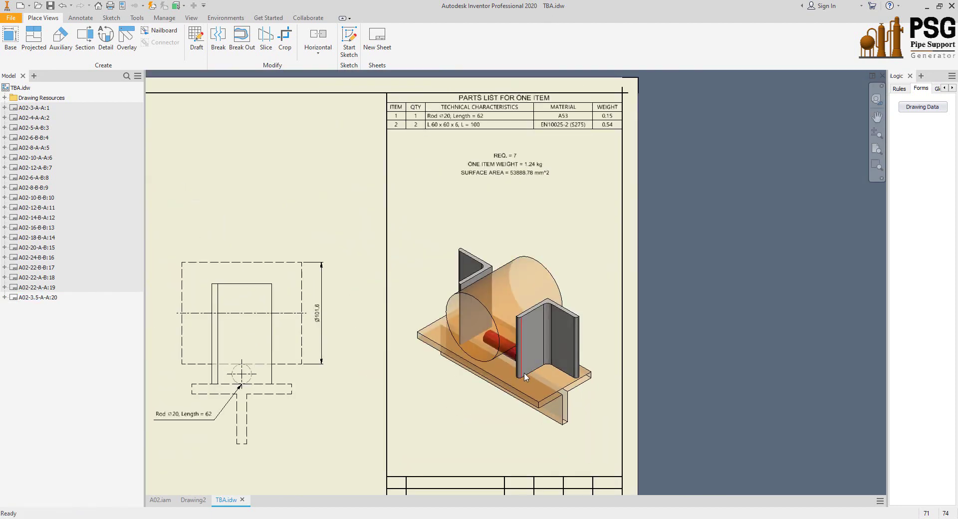
{"action": "middle_click_drag", "start_coordinate": [449, 449], "coordinate": [444, 329]}
{"action": "scroll", "coordinate": [441, 405], "scroll_direction": "up", "scroll_amount": 5}
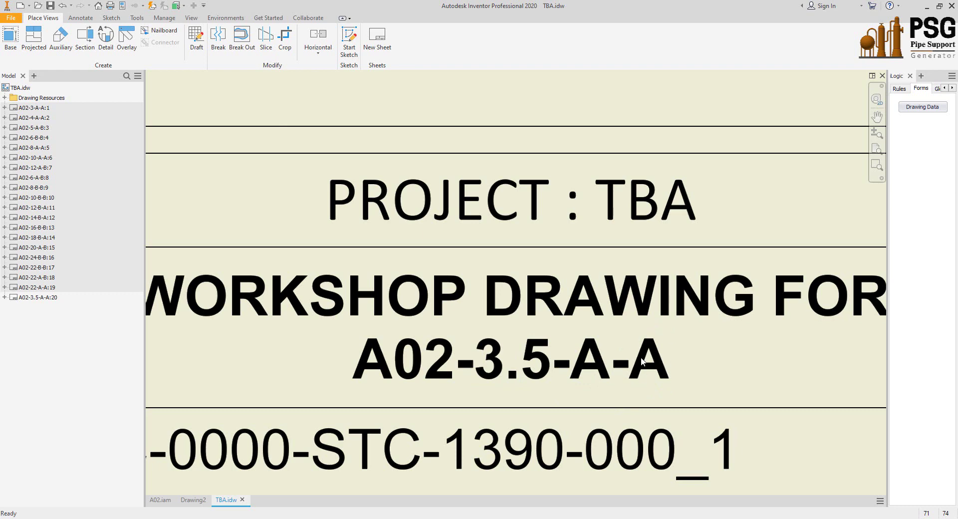
{"action": "scroll", "coordinate": [618, 349], "scroll_direction": "down", "scroll_amount": 5}
Examine the height, rod and clearance dimensions and the weld notes on the front view of sheet A02-3.5-A-A.
{"action": "scroll", "coordinate": [510, 380], "scroll_direction": "up", "scroll_amount": 2}
{"action": "middle_click_drag", "start_coordinate": [502, 375], "coordinate": [509, 380]}
{"action": "scroll", "coordinate": [434, 269], "scroll_direction": "up", "scroll_amount": 2}
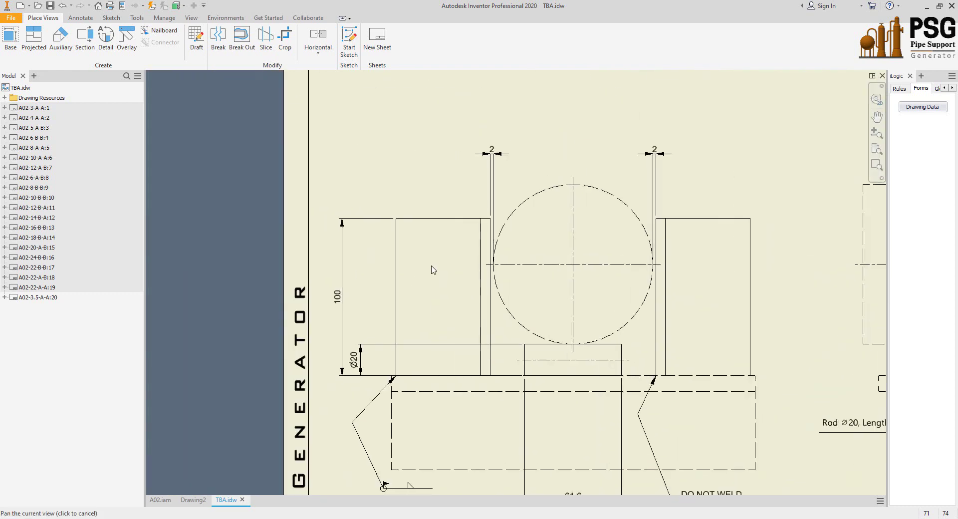
{"action": "scroll", "coordinate": [491, 212], "scroll_direction": "up", "scroll_amount": 1}
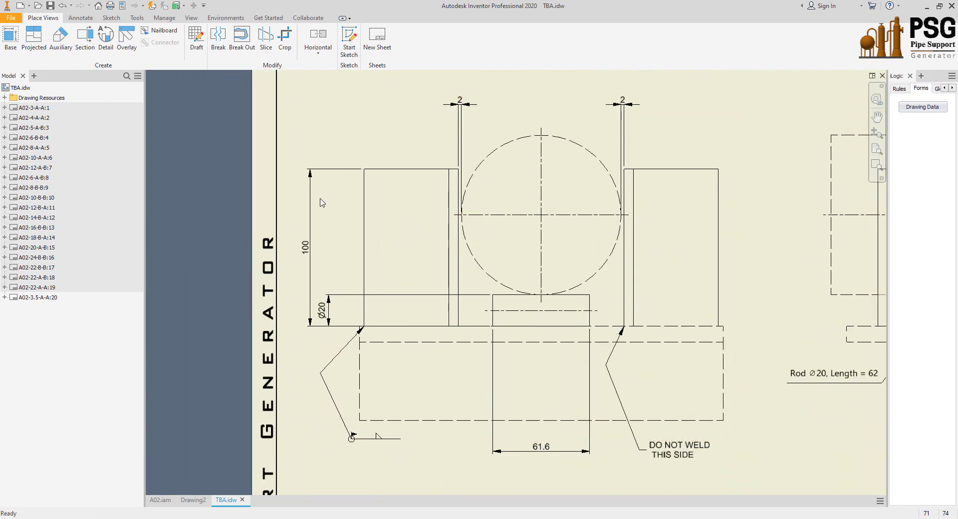
{"action": "scroll", "coordinate": [416, 274], "scroll_direction": "down", "scroll_amount": 2}
{"action": "middle_click_drag", "start_coordinate": [416, 275], "coordinate": [411, 257]}
{"action": "scroll", "coordinate": [672, 160], "scroll_direction": "down", "scroll_amount": 3}
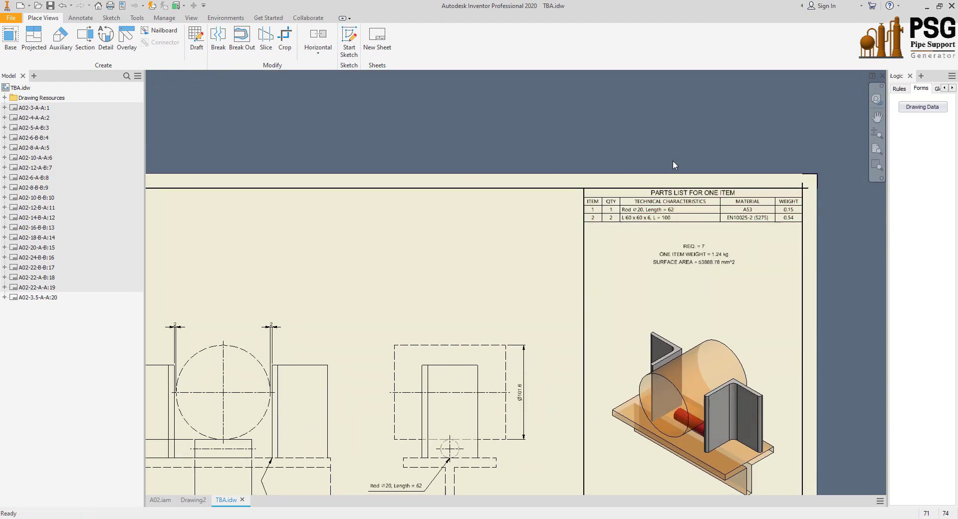
Examine the A02-3.5-A-A parts list and the required quantity, item weight and surface area note beneath it.
{"action": "scroll", "coordinate": [536, 287], "scroll_direction": "up", "scroll_amount": 5}
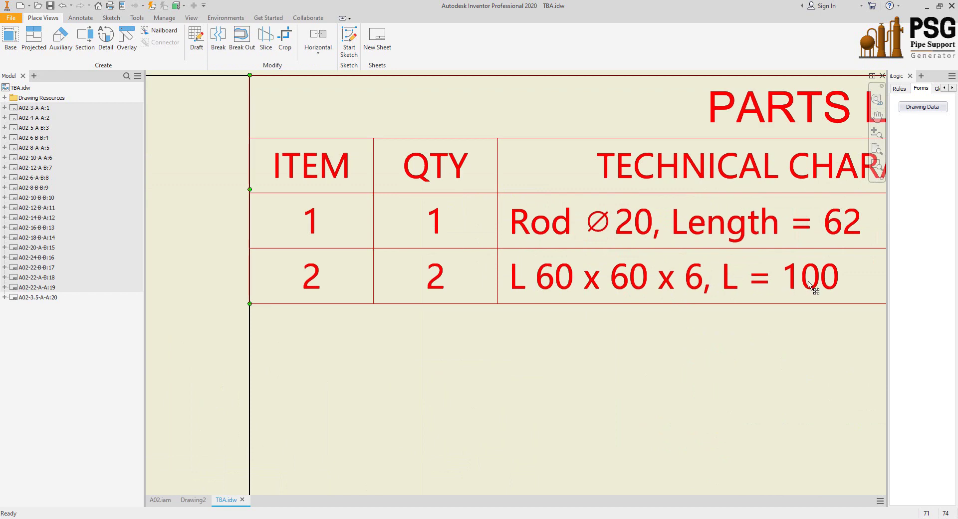
{"action": "scroll", "coordinate": [798, 276], "scroll_direction": "down", "scroll_amount": 2}
{"action": "middle_click_drag", "start_coordinate": [712, 271], "coordinate": [466, 230]}
{"action": "scroll", "coordinate": [467, 231], "scroll_direction": "down", "scroll_amount": 1}
{"action": "middle_click_drag", "start_coordinate": [805, 244], "coordinate": [501, 246]}
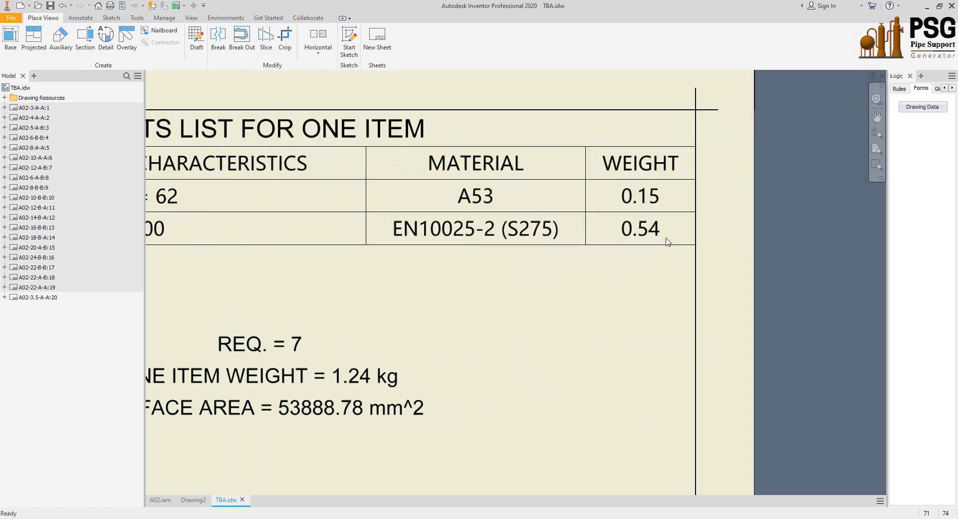
{"action": "scroll", "coordinate": [667, 241], "scroll_direction": "down", "scroll_amount": 2}
{"action": "middle_click_drag", "start_coordinate": [559, 252], "coordinate": [589, 176]}
{"action": "scroll", "coordinate": [480, 234], "scroll_direction": "up", "scroll_amount": 4}
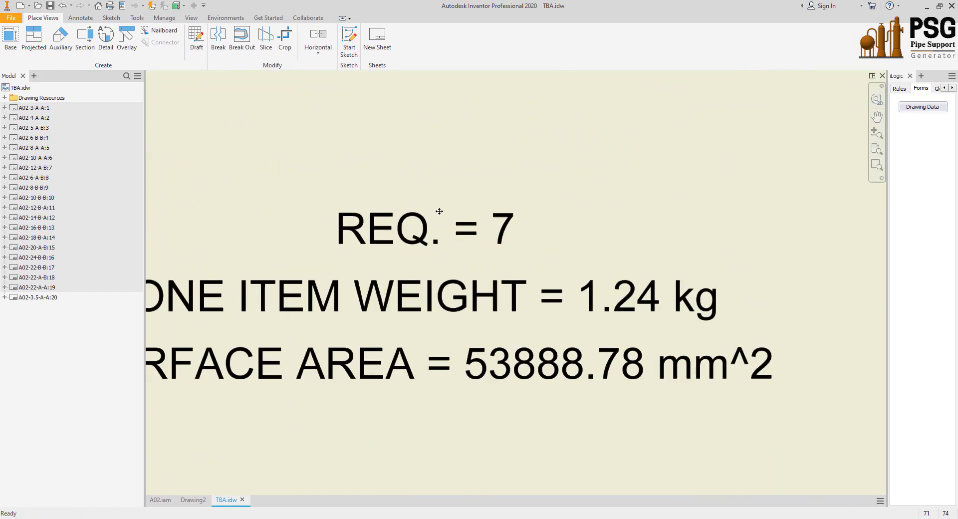
{"action": "scroll", "coordinate": [589, 316], "scroll_direction": "down", "scroll_amount": 2}
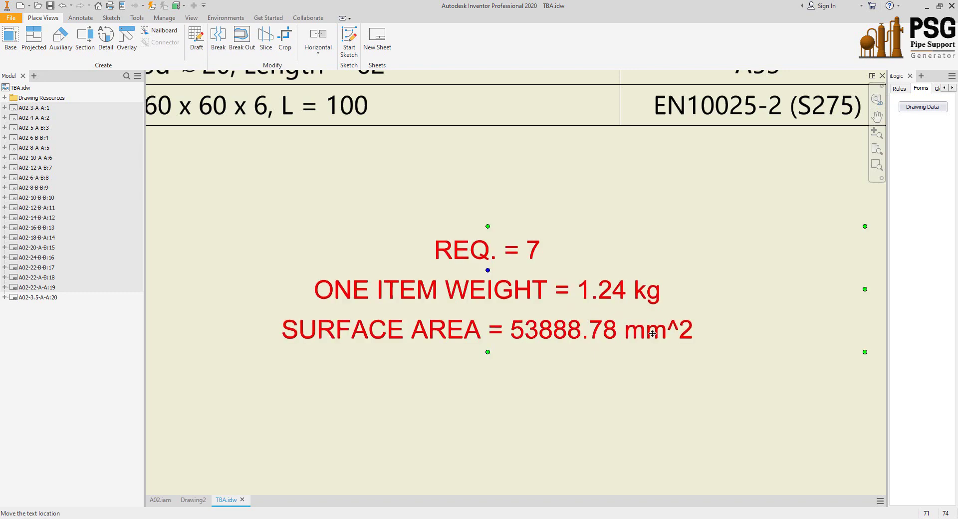
Fit the sheet in view, open sheet A02-22-A-A:19, and examine the support name in its title block.
{"action": "key", "text": "Home"}
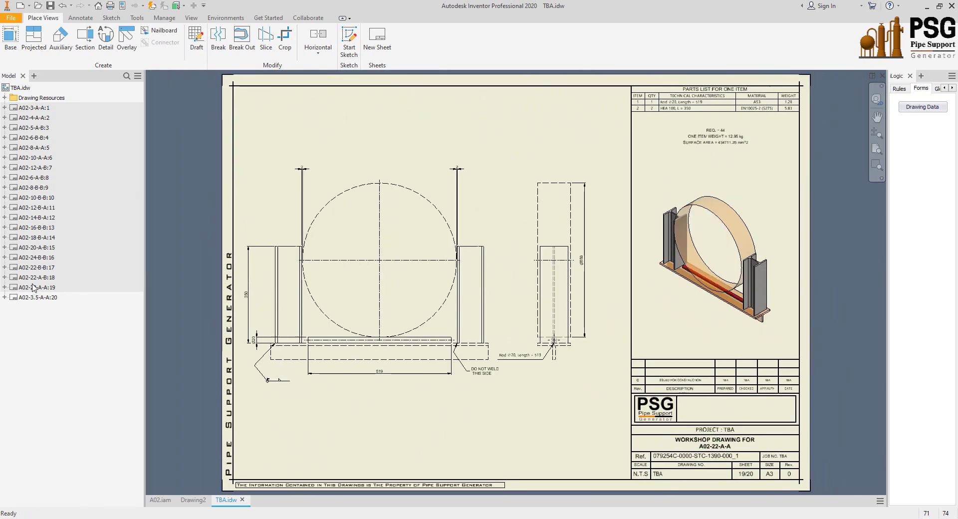
{"action": "scroll", "coordinate": [400, 333], "scroll_direction": "down", "scroll_amount": 3}
{"action": "mouse_move", "coordinate": [401, 332]}
{"action": "middle_mouse_down"}
{"action": "mouse_move", "coordinate": [128, 90]}
{"action": "mouse_move", "coordinate": [61, 67]}
{"action": "middle_mouse_up"}
{"action": "scroll", "coordinate": [648, 290], "scroll_direction": "down", "scroll_amount": 8}
{"action": "middle_click_drag", "start_coordinate": [603, 269], "coordinate": [303, 298]}
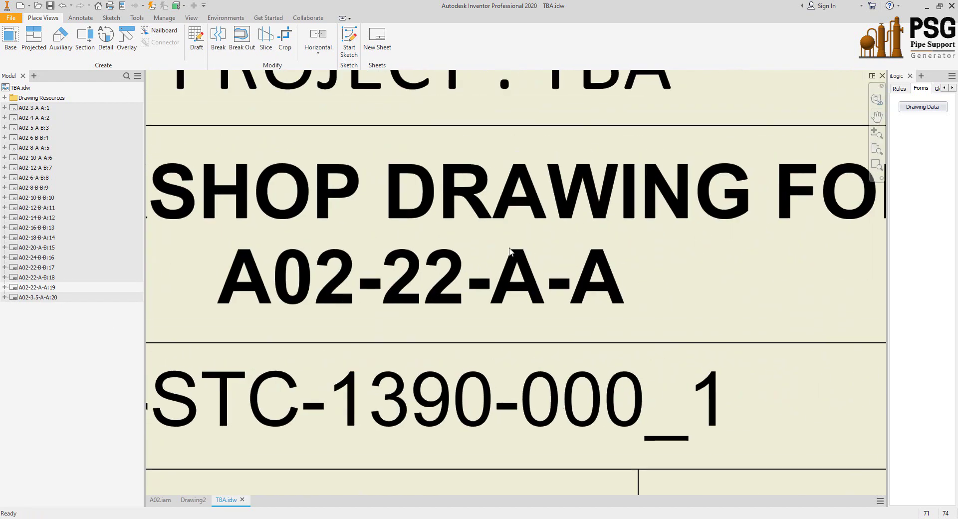
{"action": "scroll", "coordinate": [588, 291], "scroll_direction": "up", "scroll_amount": 8}
Examine the rod length label and the front view's height dimension on sheet A02-22-A-A.
{"action": "middle_click_drag", "start_coordinate": [307, 127], "coordinate": [569, 287]}
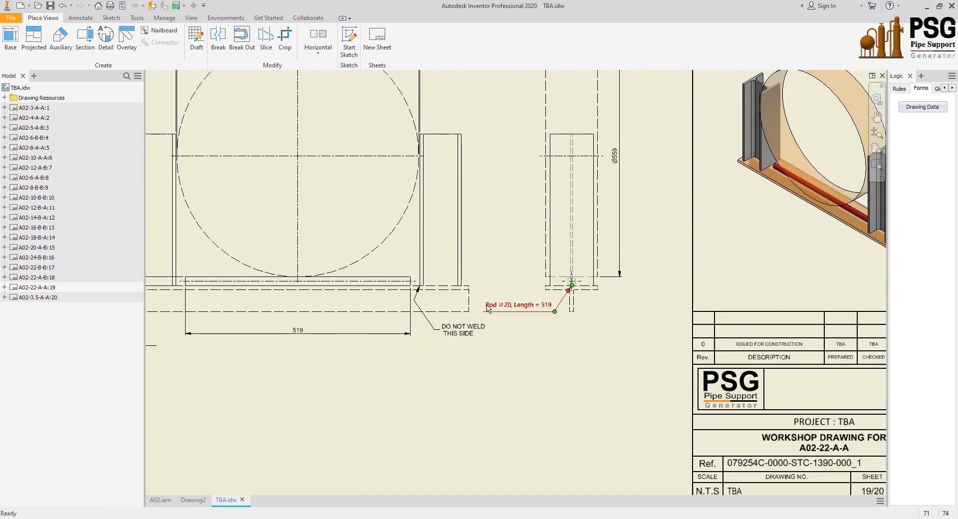
{"action": "middle_click_drag", "start_coordinate": [169, 183], "coordinate": [284, 291]}
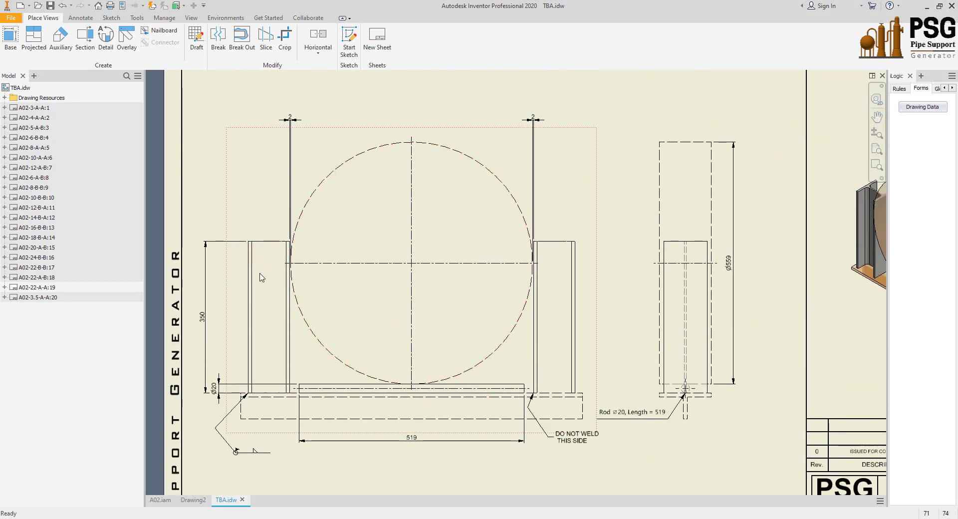
{"action": "scroll", "coordinate": [216, 310], "scroll_direction": "down", "scroll_amount": 5}
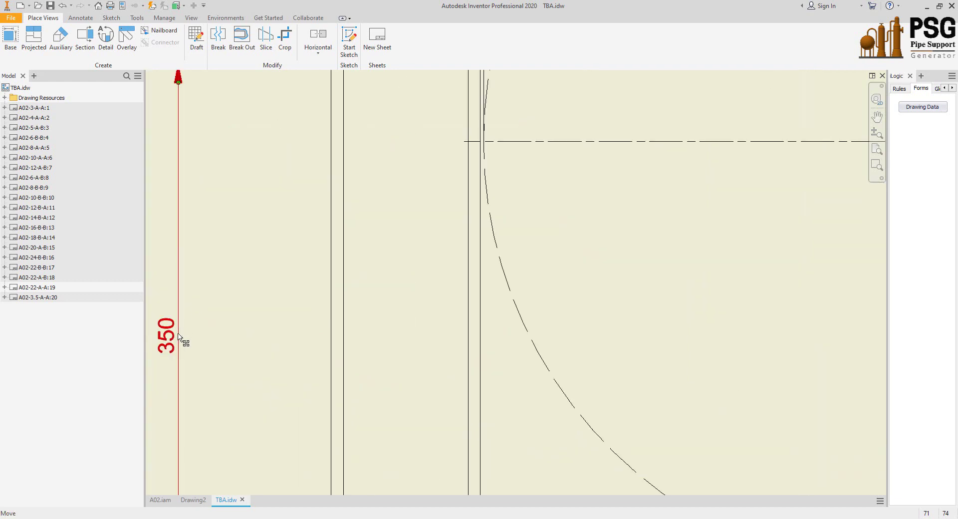
{"action": "scroll", "coordinate": [186, 320], "scroll_direction": "up", "scroll_amount": 5}
{"action": "scroll", "coordinate": [552, 194], "scroll_direction": "down", "scroll_amount": 2}
Examine the A02-22-A-A parts list and its required quantity, item weight and surface area note.
{"action": "mouse_move", "coordinate": [552, 195]}
{"action": "middle_mouse_down"}
{"action": "mouse_move", "coordinate": [270, 414]}
{"action": "mouse_move", "coordinate": [84, 489]}
{"action": "middle_mouse_up"}
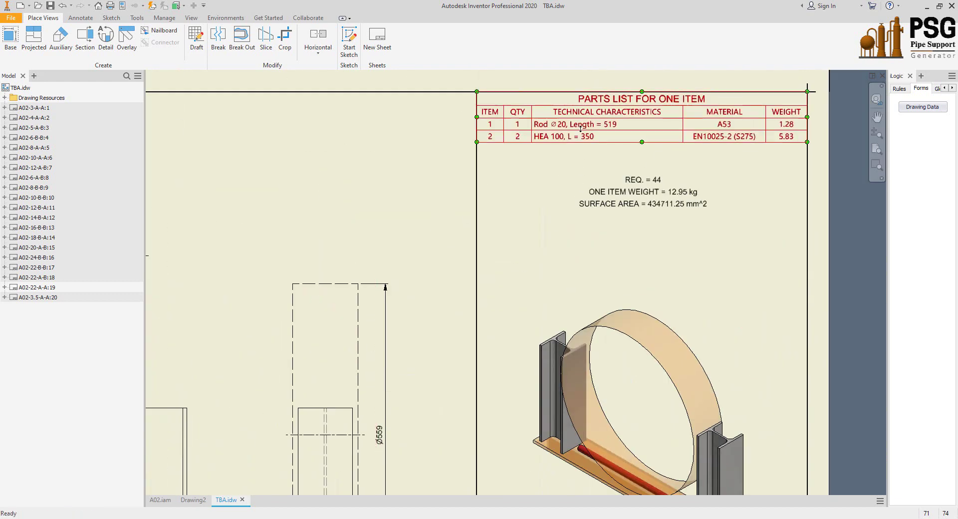
{"action": "scroll", "coordinate": [599, 136], "scroll_direction": "down", "scroll_amount": 6}
{"action": "middle_click_drag", "start_coordinate": [599, 136], "coordinate": [675, 246]}
{"action": "middle_click_drag", "start_coordinate": [313, 284], "coordinate": [393, 303]}
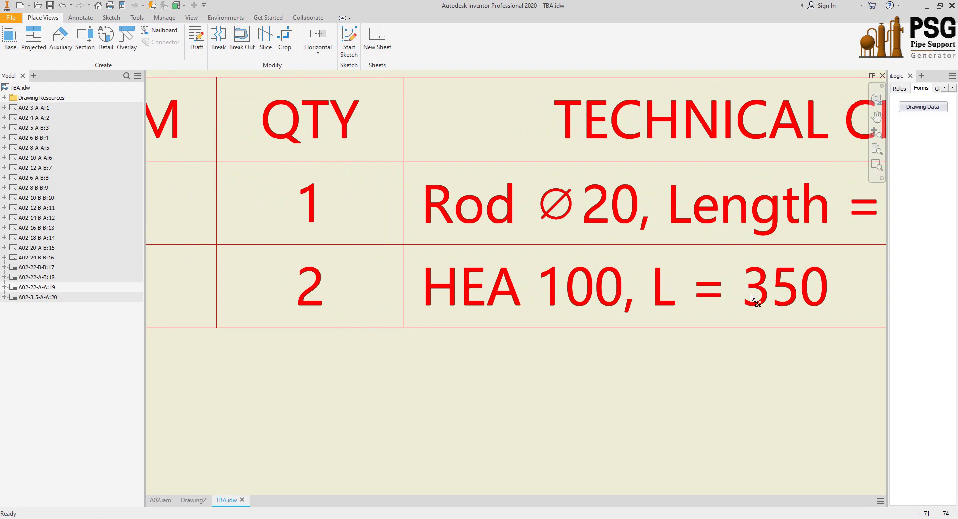
{"action": "scroll", "coordinate": [751, 295], "scroll_direction": "up", "scroll_amount": 4}
{"action": "middle_click_drag", "start_coordinate": [686, 313], "coordinate": [218, 316]}
{"action": "middle_click_drag", "start_coordinate": [571, 325], "coordinate": [695, 220]}
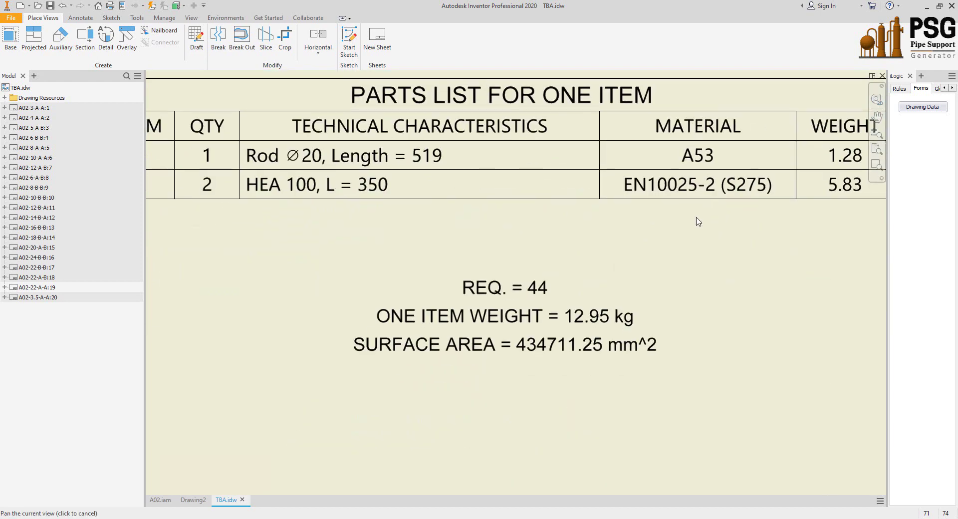
{"action": "scroll", "coordinate": [545, 331], "scroll_direction": "up", "scroll_amount": 3}
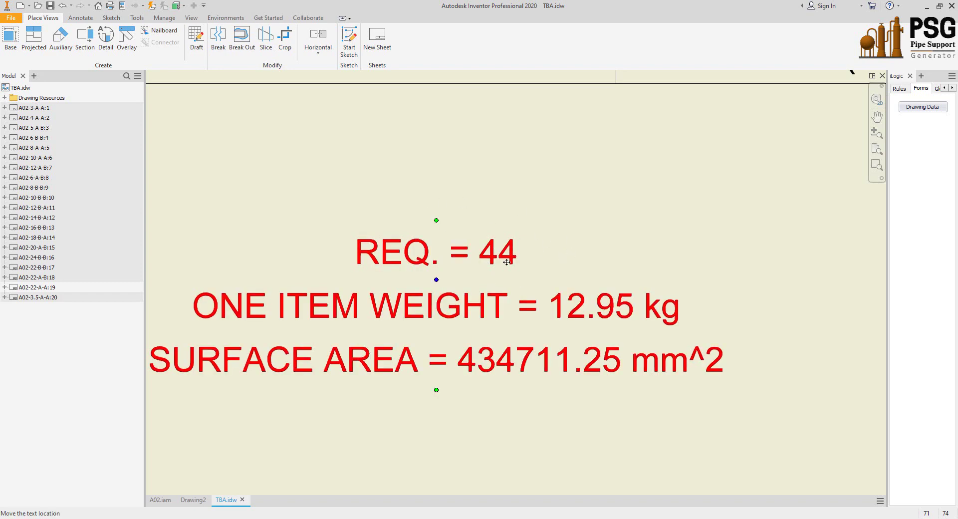
Return to the full sheet view and open sheet A02-5-A-B:3.
{"action": "scroll", "coordinate": [505, 240], "scroll_direction": "down", "scroll_amount": 6}
{"action": "middle_click_drag", "start_coordinate": [505, 241], "coordinate": [632, 88]}
{"action": "key", "text": "Home"}
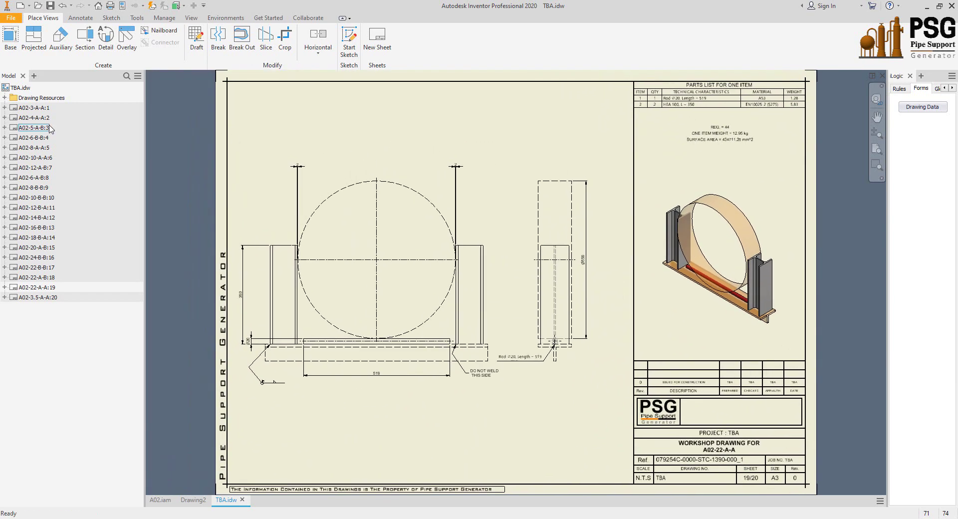
{"action": "double_click", "coordinate": [49, 128]}
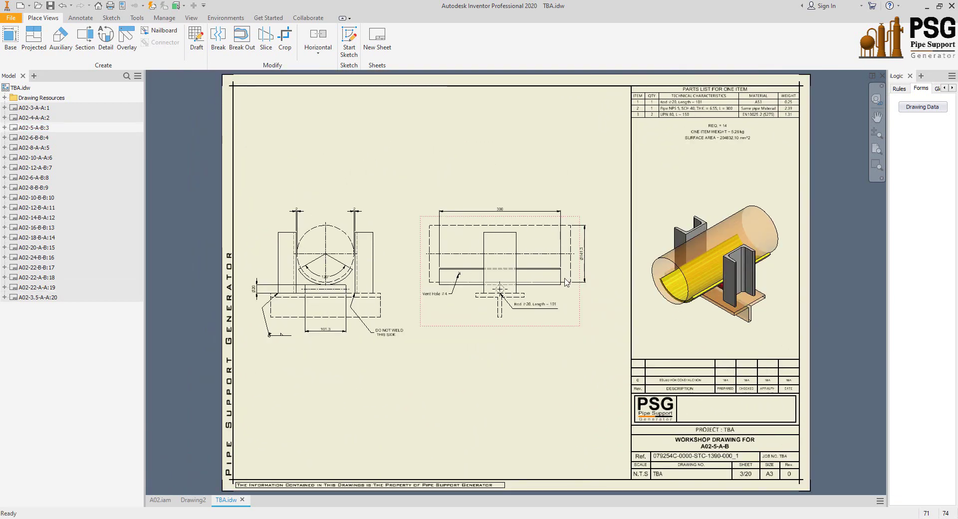